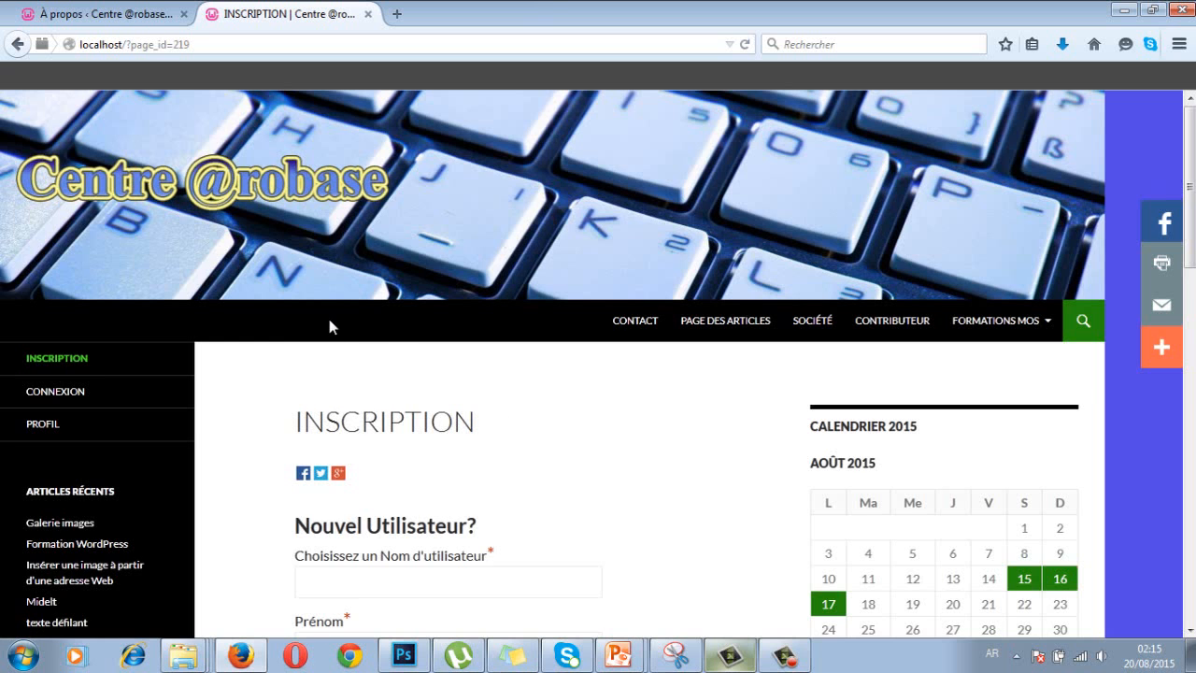
# - Scroll down the INSCRIPTION page to the 'Nouvel Utilisateur?' registration form
pyautogui.scroll(-4, 329, 319)
pyautogui.click(328, 378)
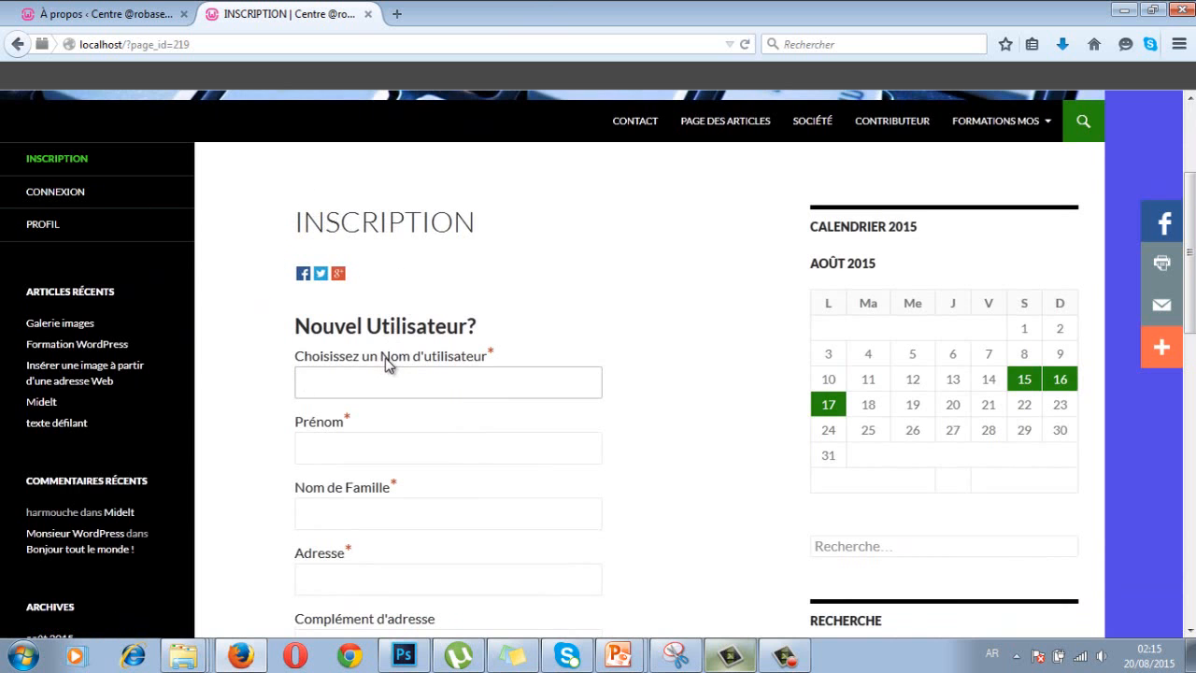
pyautogui.scroll(-2, 387, 363)
pyautogui.scroll(-2, 400, 287)
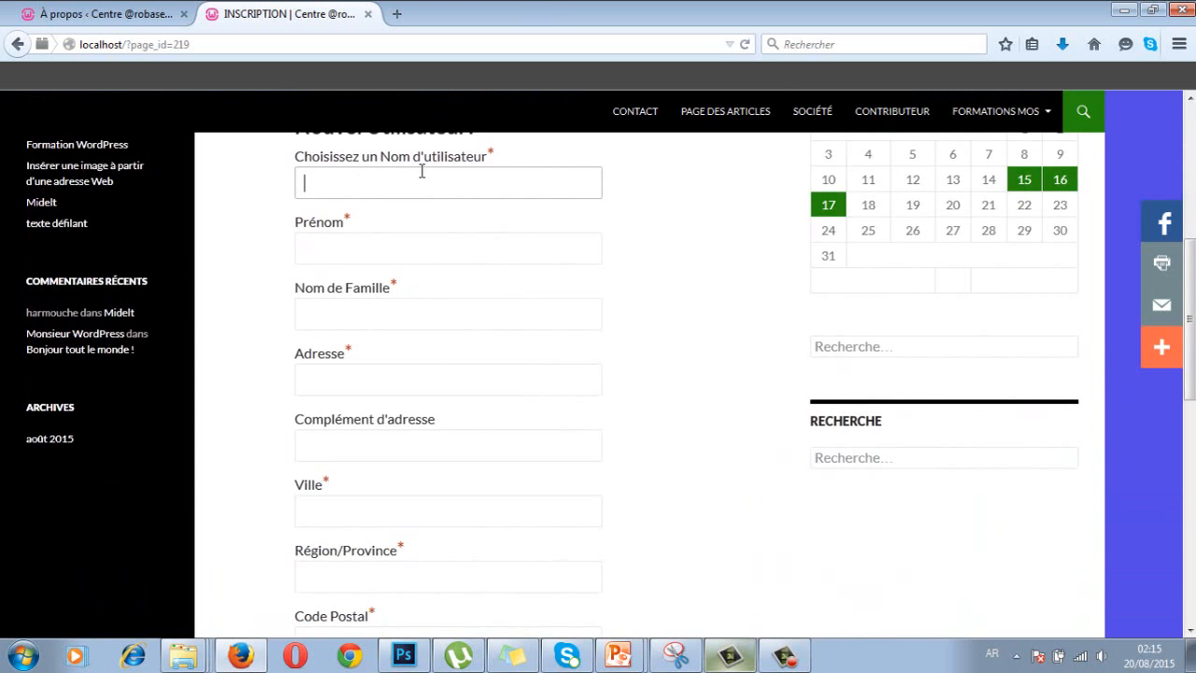
pyautogui.scroll(2, 423, 171)
pyautogui.scroll(-2, 399, 318)
pyautogui.scroll(-2, 361, 301)
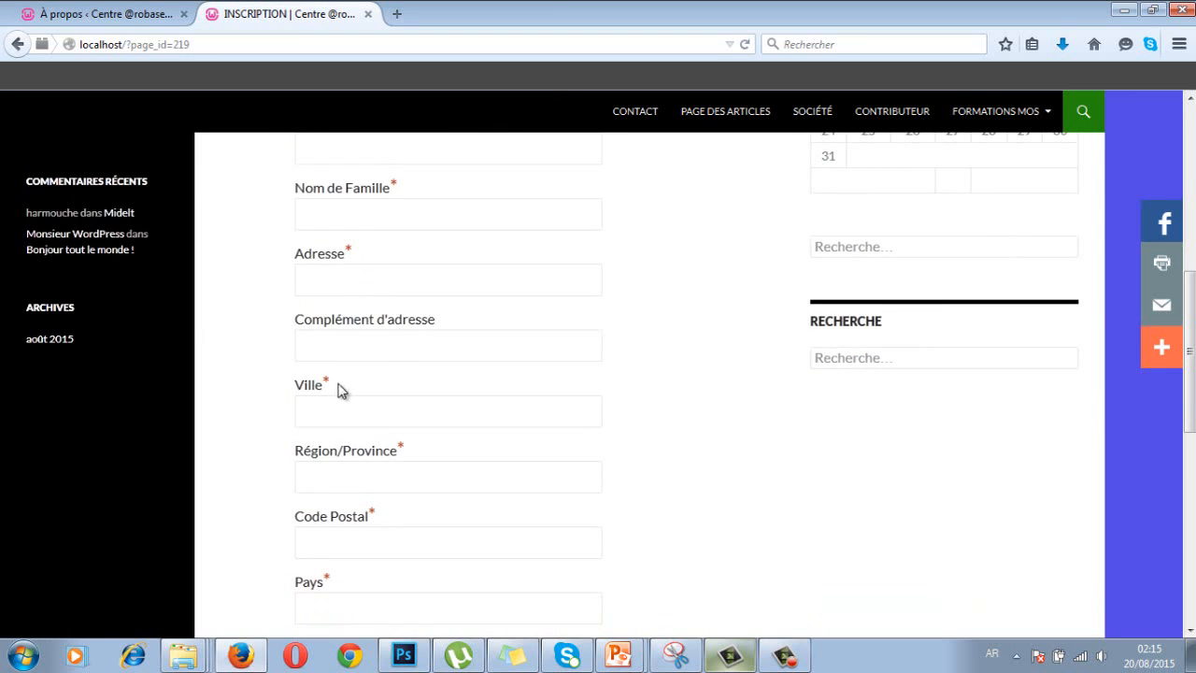
pyautogui.scroll(-2, 335, 392)
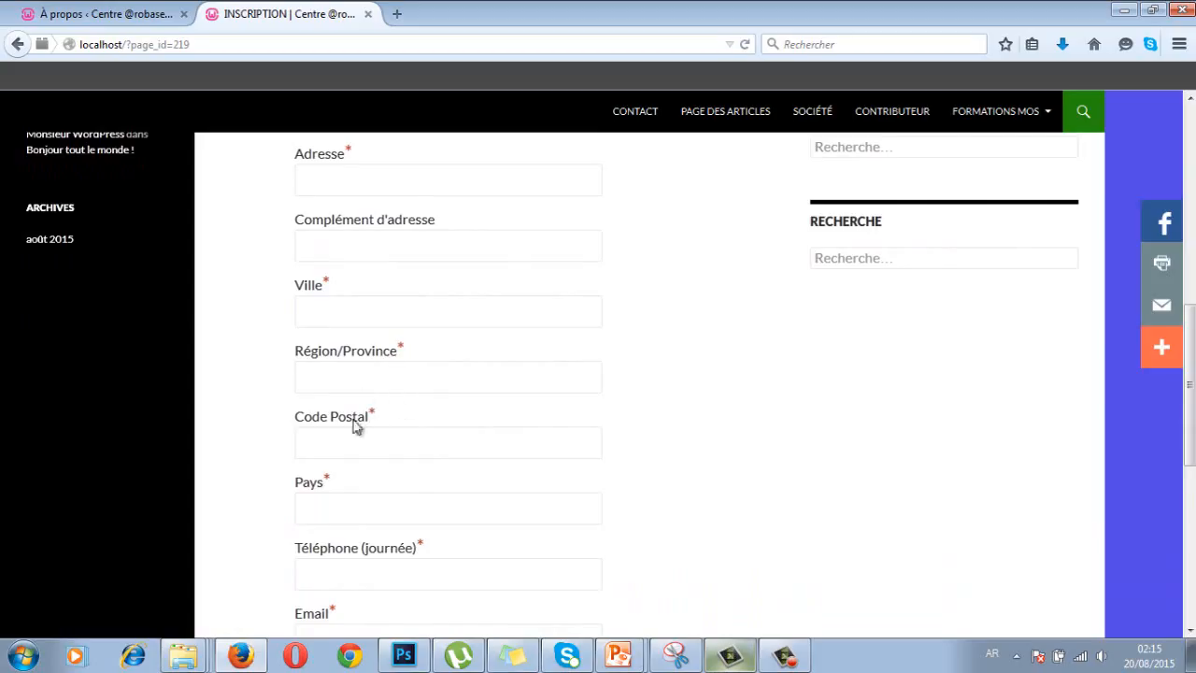
pyautogui.scroll(-2, 362, 423)
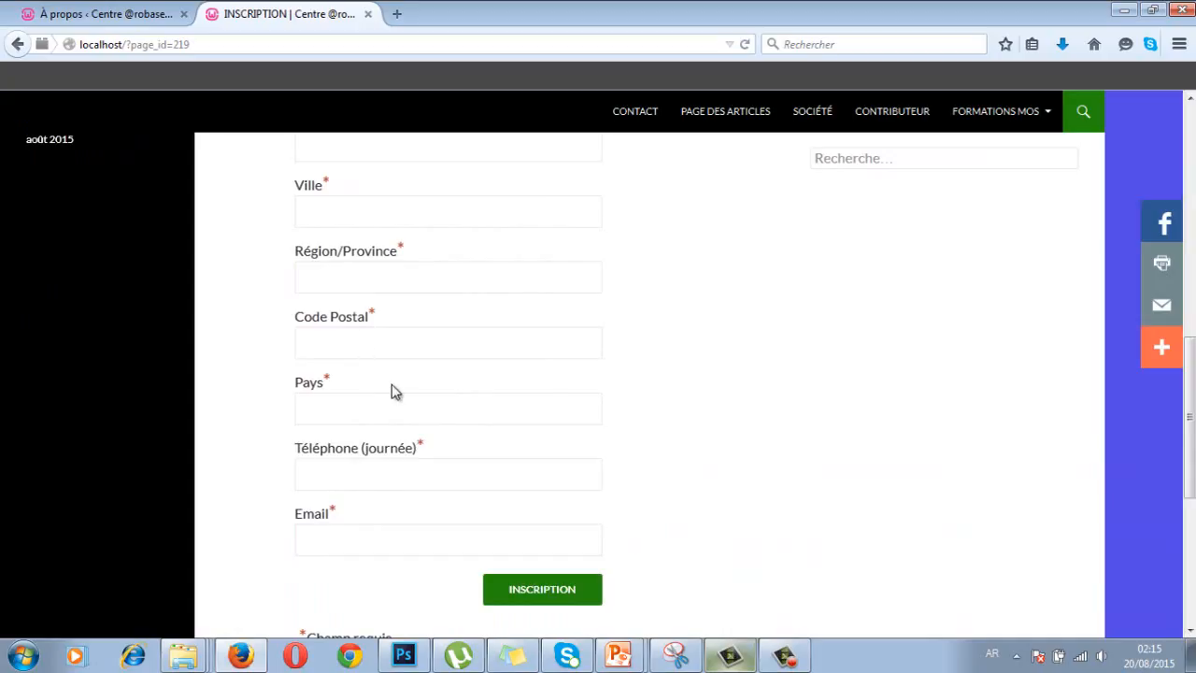
pyautogui.scroll(5, 398, 388)
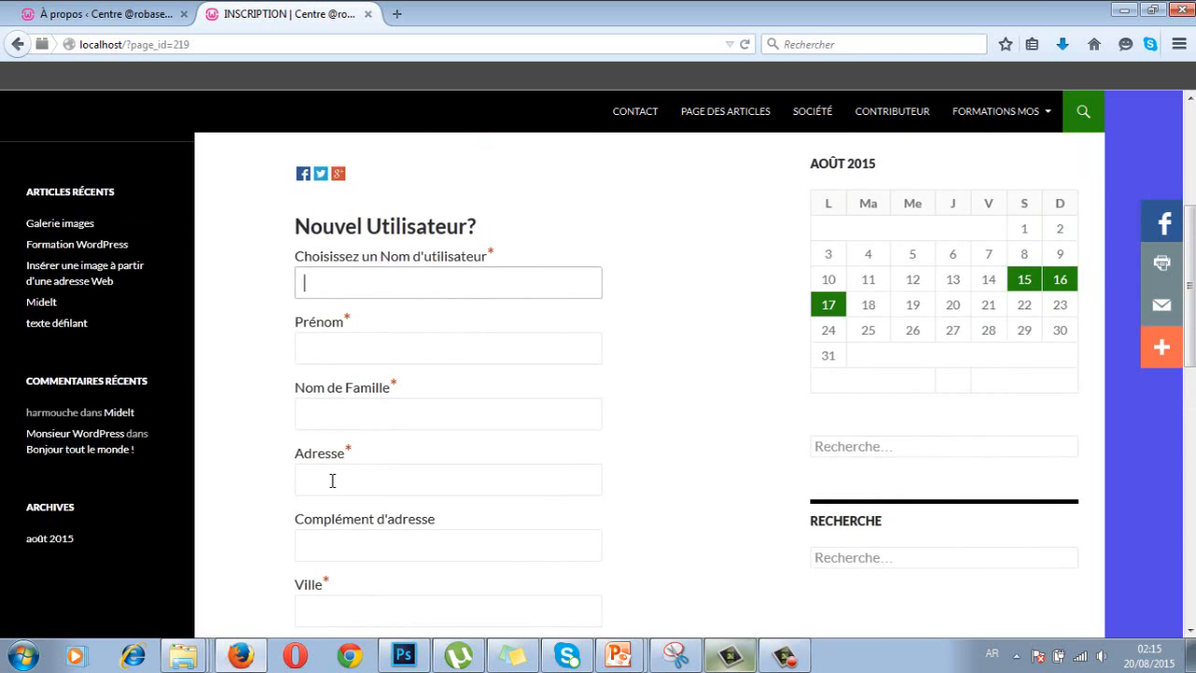
pyautogui.scroll(-5, 345, 486)
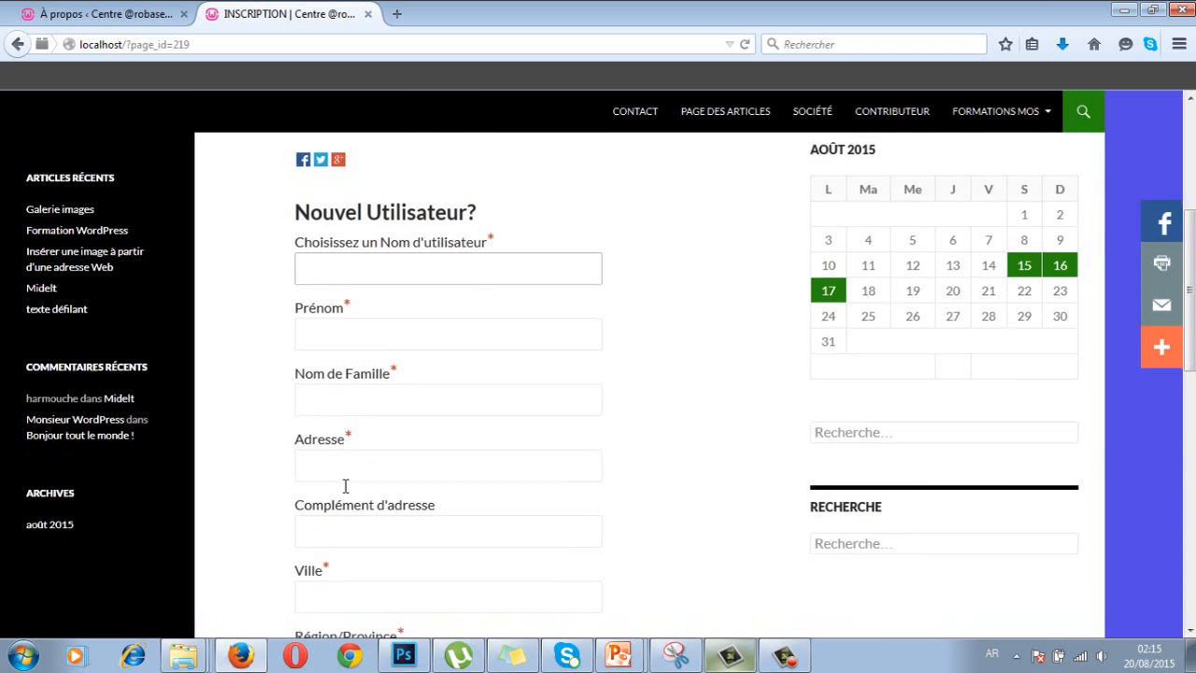
pyautogui.scroll(-3, 394, 464)
pyautogui.scroll(7, 395, 465)
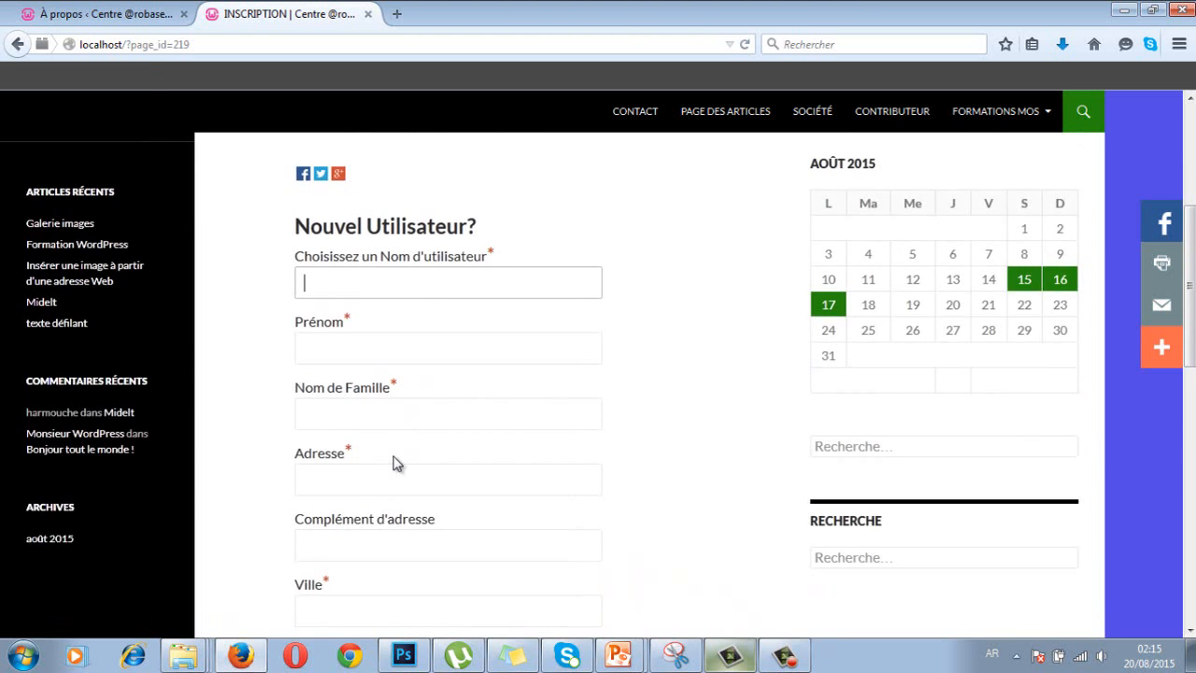
pyautogui.scroll(-4, 392, 465)
pyautogui.scroll(10, 392, 465)
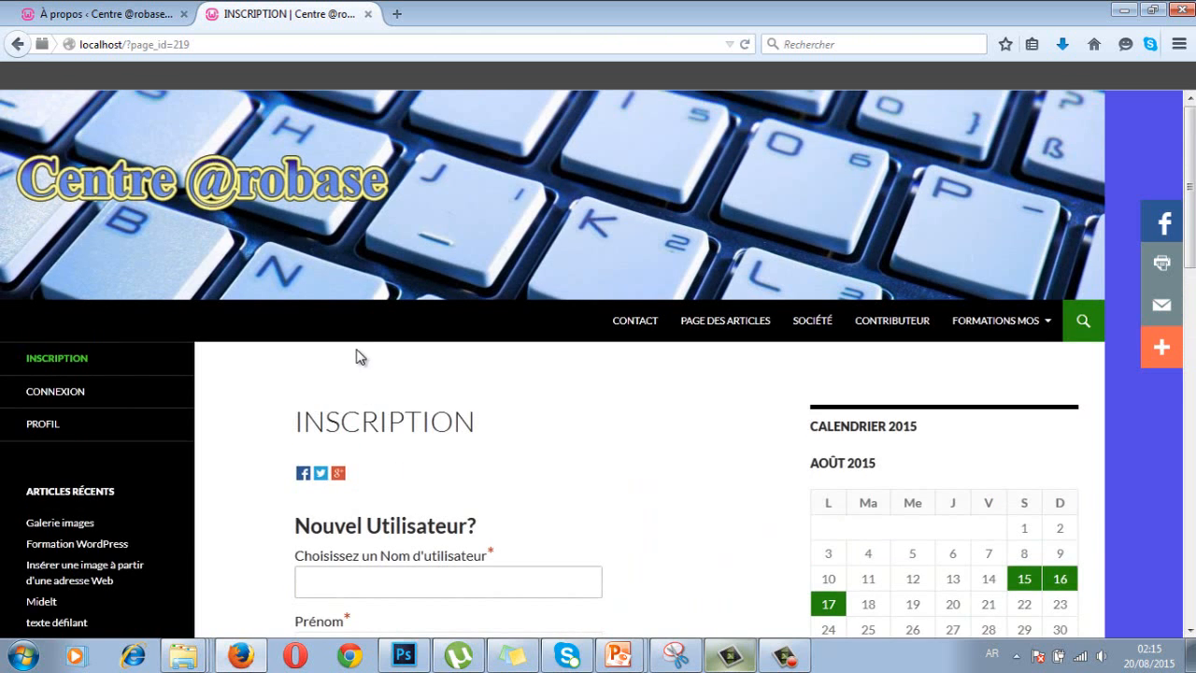
# - Sign back into the expired admin session and open Réglages > WP-Members
pyautogui.click(126, 17)
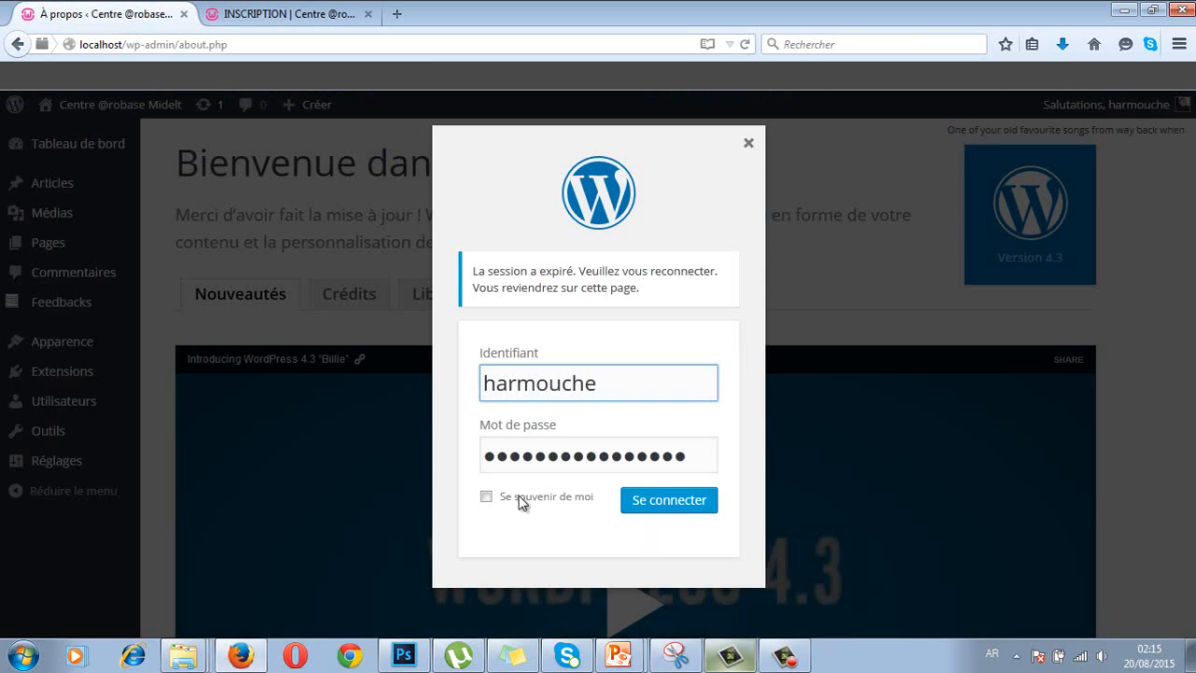
pyautogui.click(665, 497)
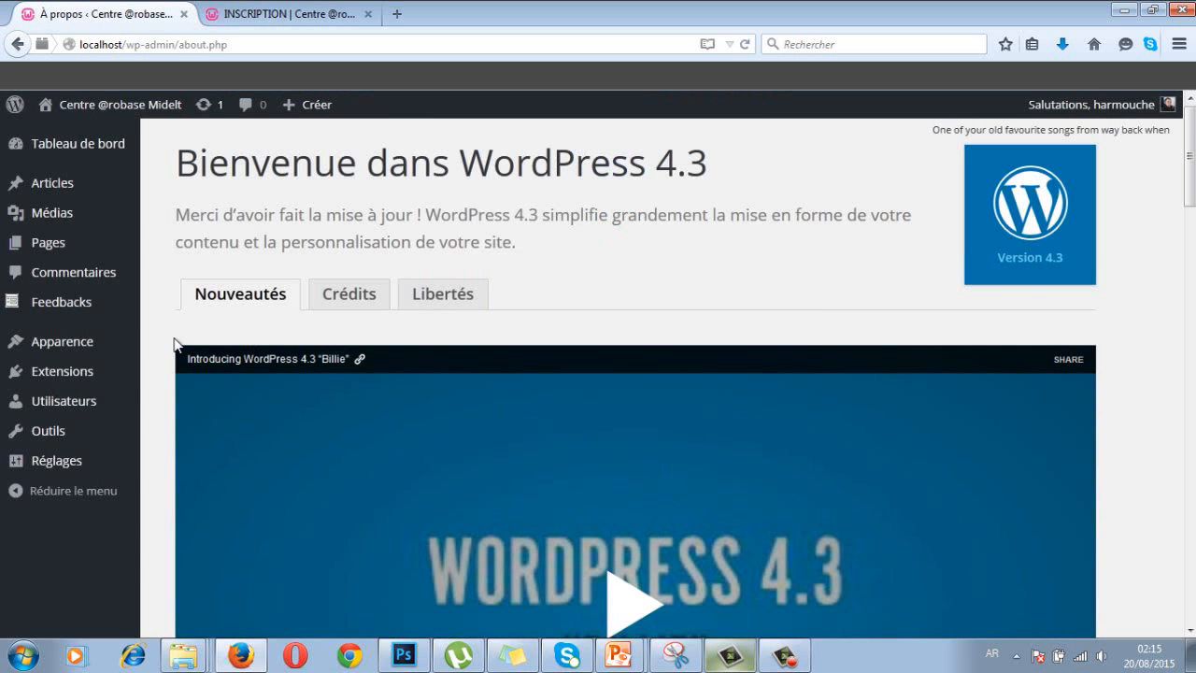
pyautogui.moveTo(68, 468)
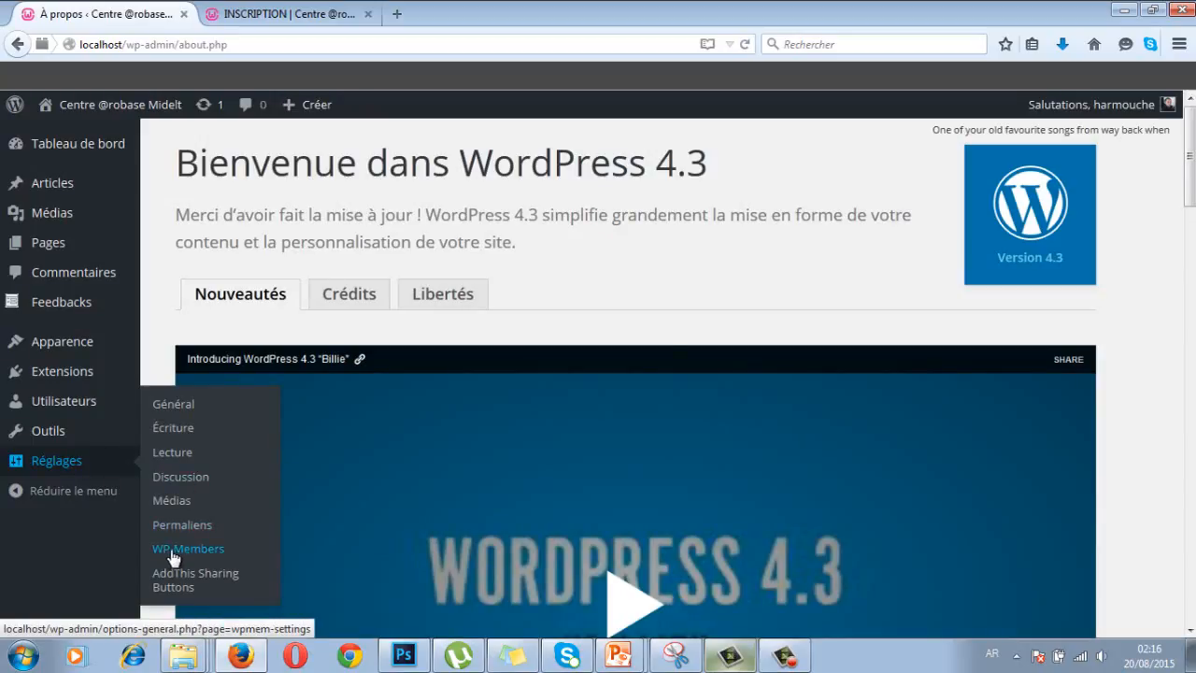
pyautogui.click(191, 553)
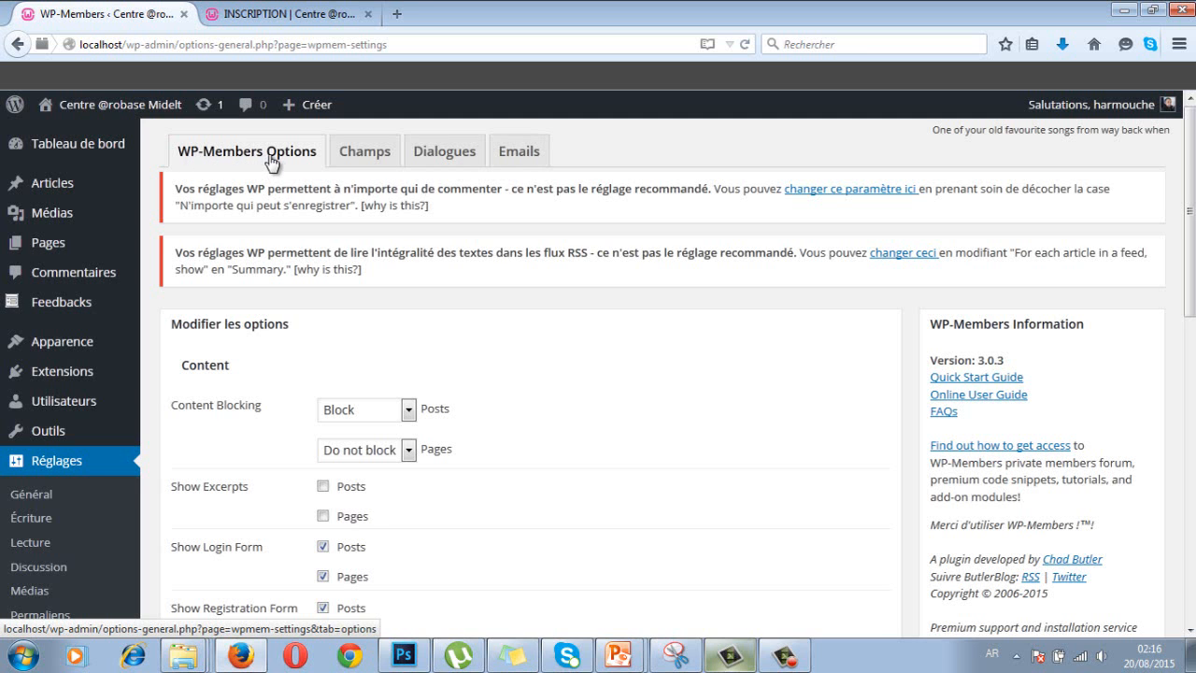
# - Select the Content heading text under Modifier les options in WP-Members
pyautogui.scroll(-4, 302, 255)
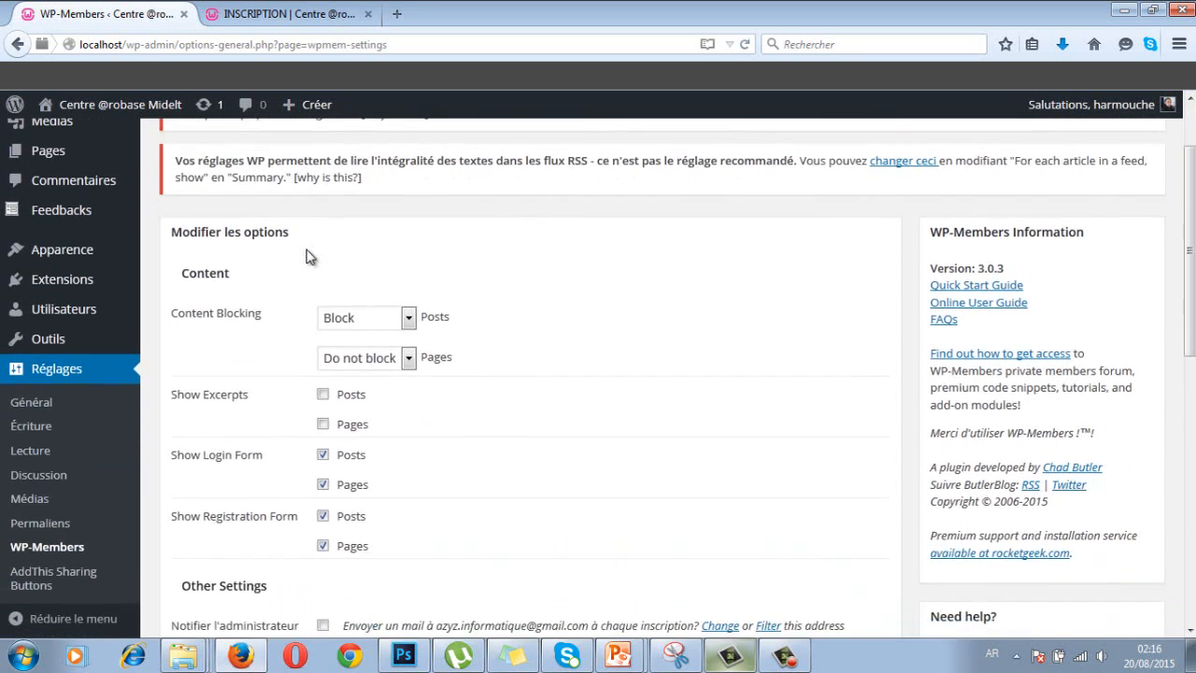
pyautogui.scroll(1, 234, 201)
pyautogui.scroll(1, 233, 201)
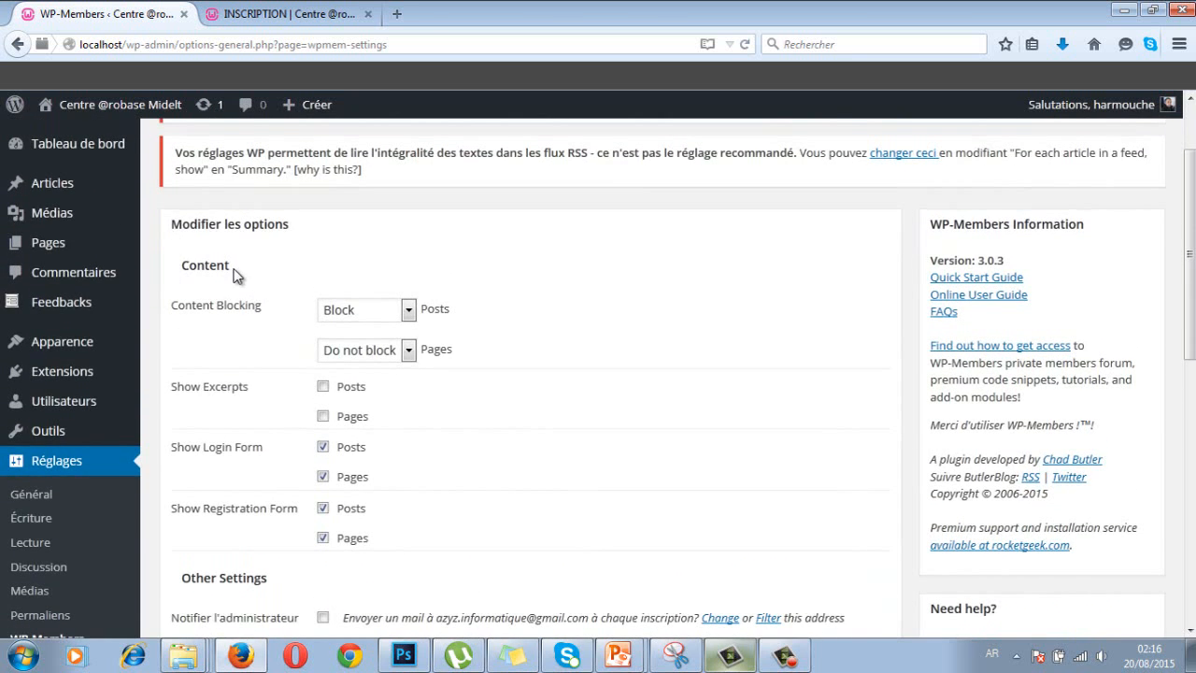
pyautogui.moveTo(231, 271); pyautogui.dragTo(187, 273)
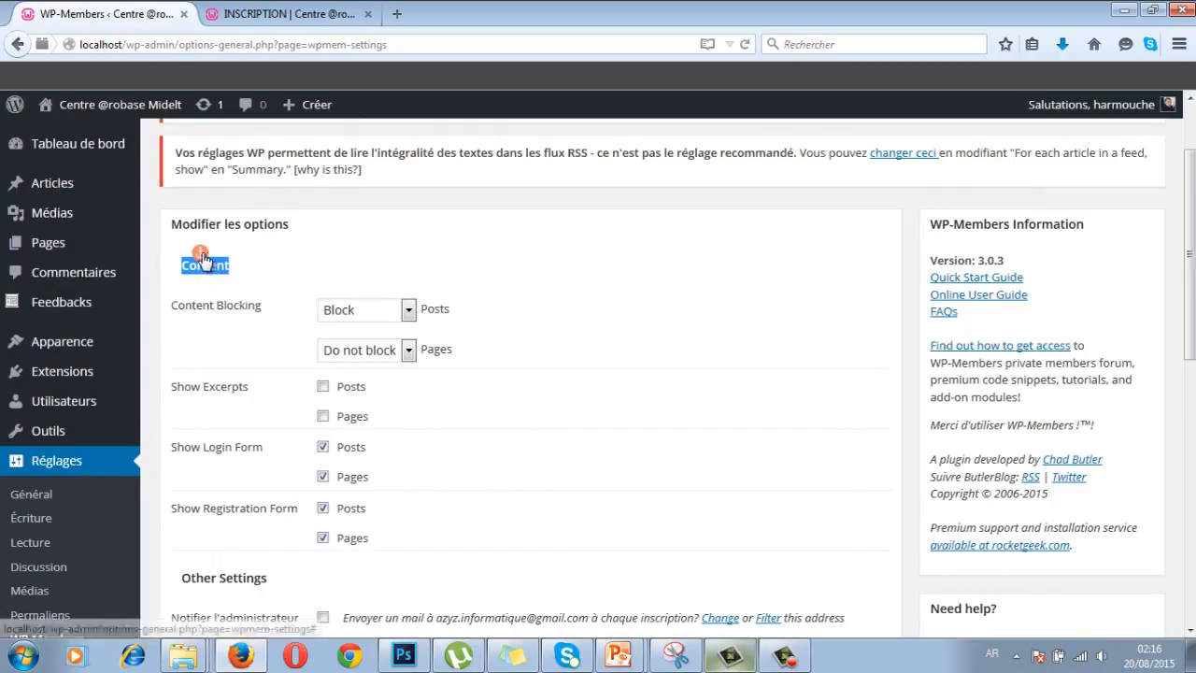
pyautogui.click(201, 257)
pyautogui.click(513, 225)
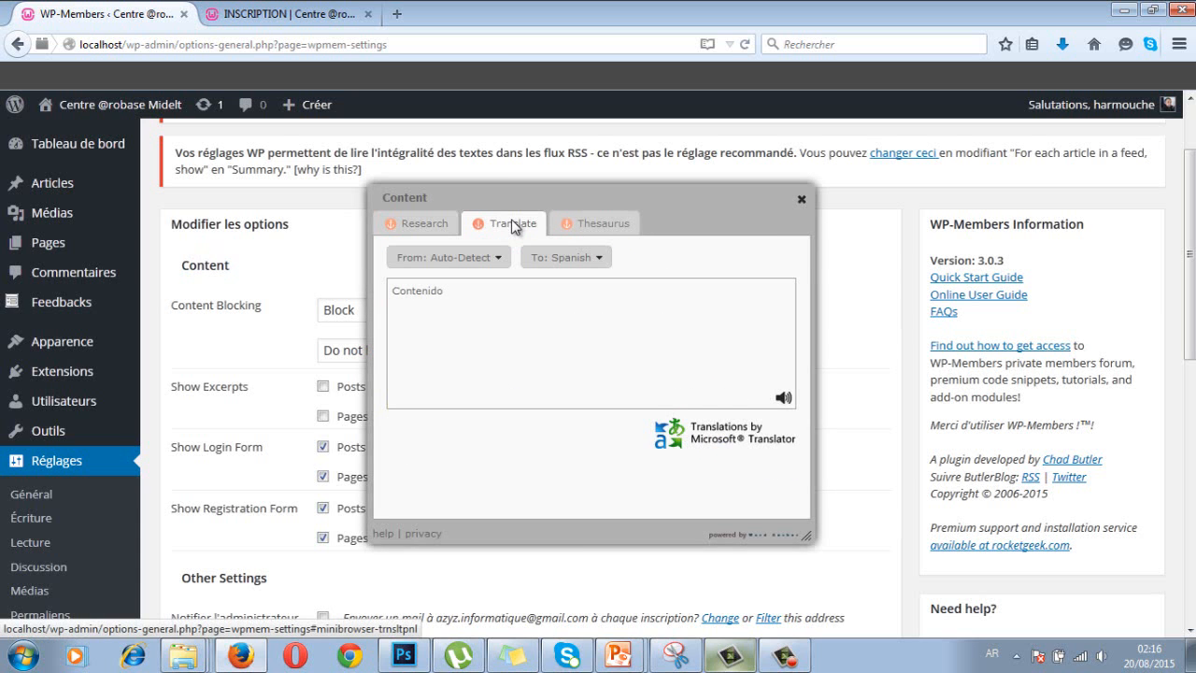
pyautogui.click(565, 257)
pyautogui.moveTo(603, 297); pyautogui.dragTo(608, 312)
pyautogui.click(552, 336)
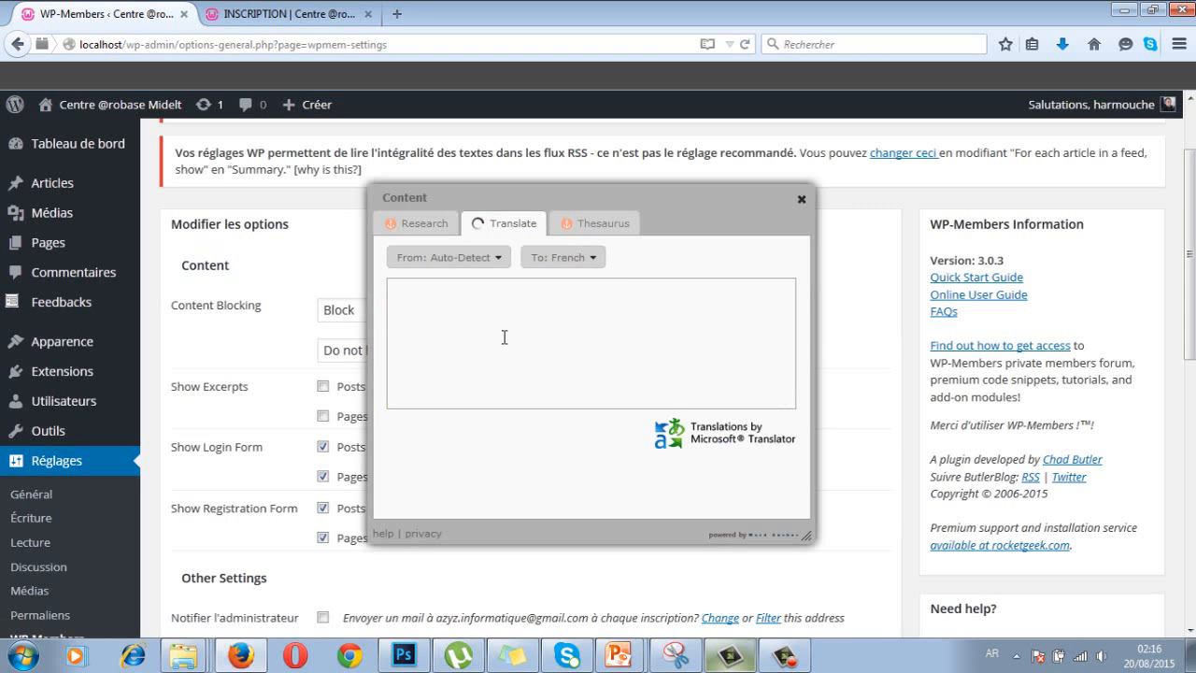
pyautogui.click(594, 259)
pyautogui.moveTo(604, 304); pyautogui.dragTo(601, 289)
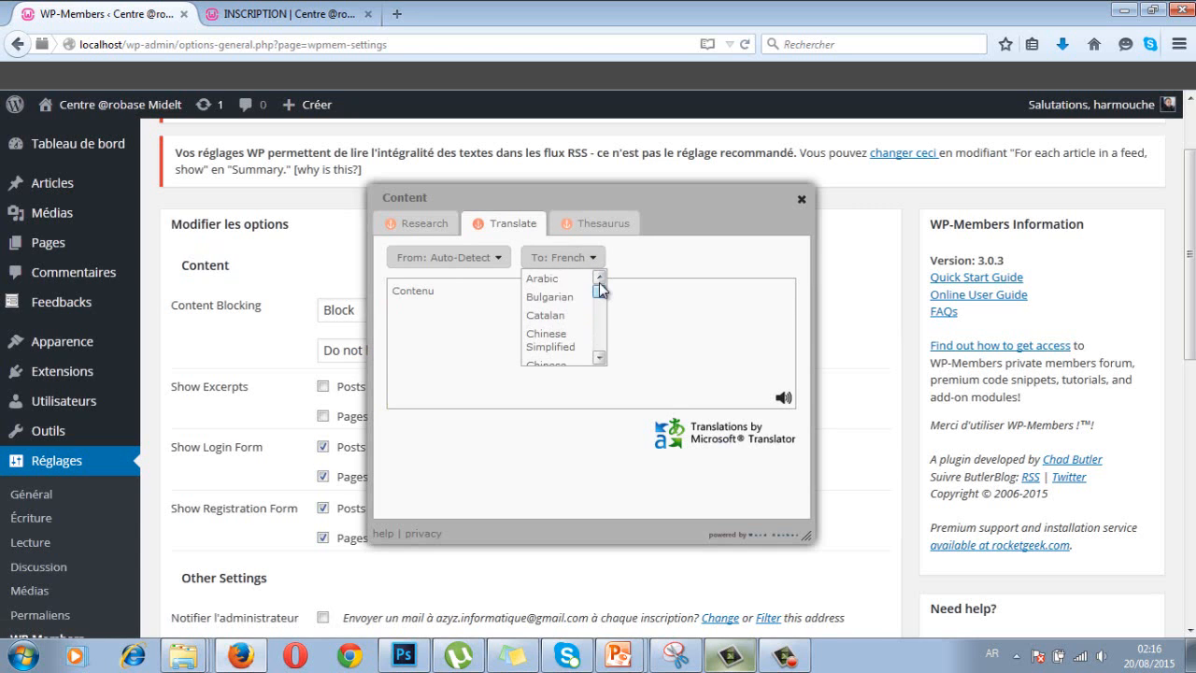
pyautogui.click(544, 278)
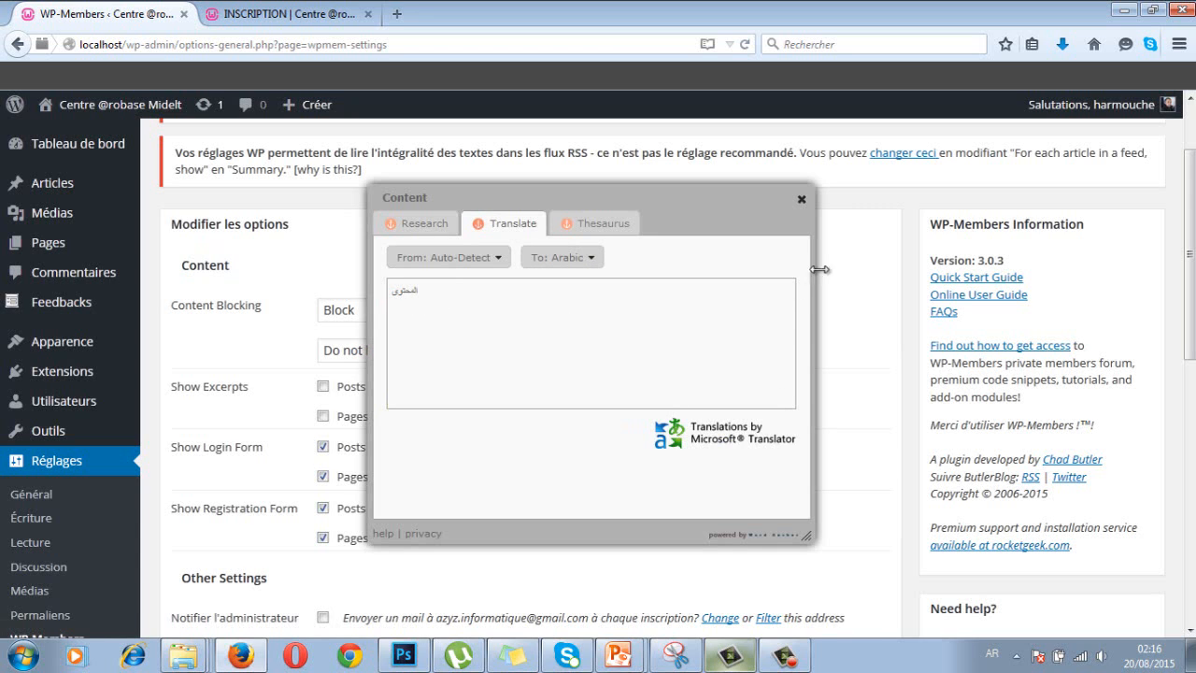
pyautogui.click(801, 199)
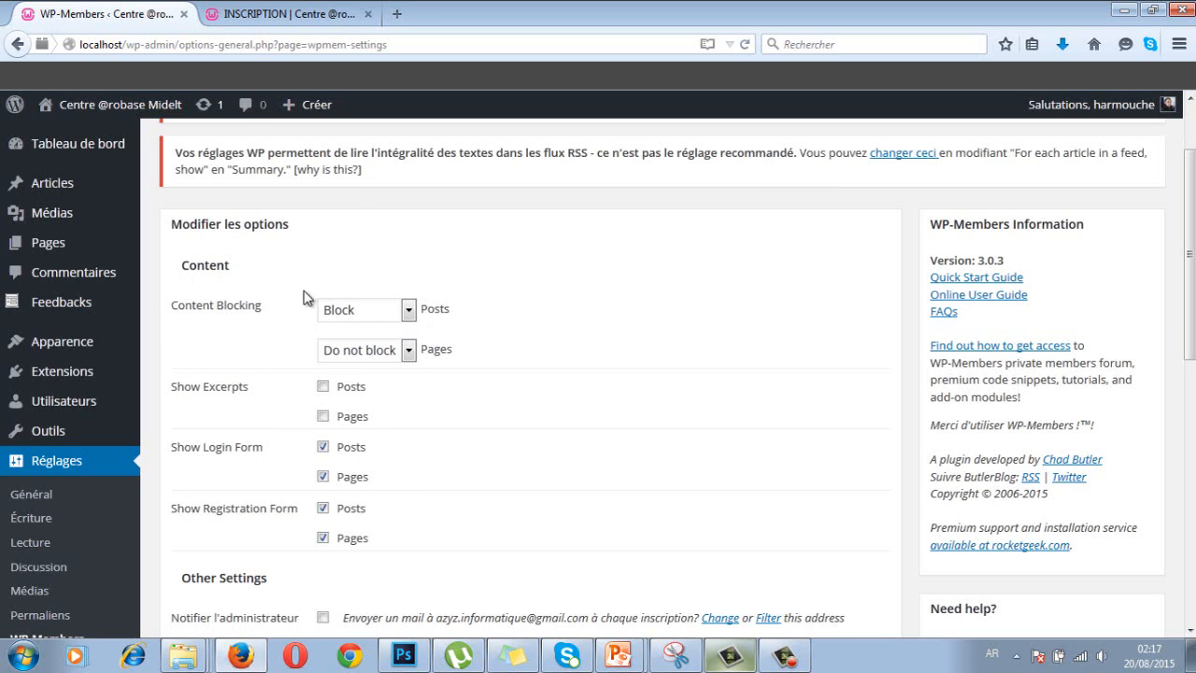
# - Set the Posts and Pages Content Blocking dropdowns both to Block
pyautogui.click(408, 311)
pyautogui.click(397, 333)
pyautogui.click(408, 350)
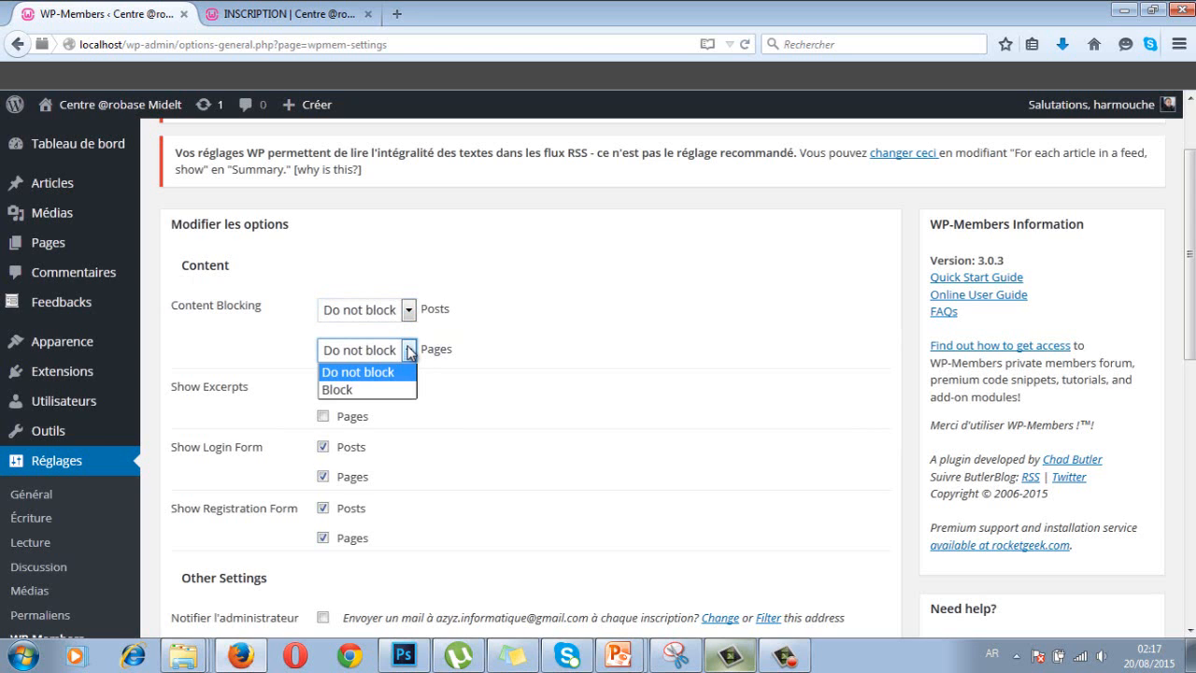
pyautogui.click(405, 390)
pyautogui.click(411, 309)
pyautogui.click(399, 347)
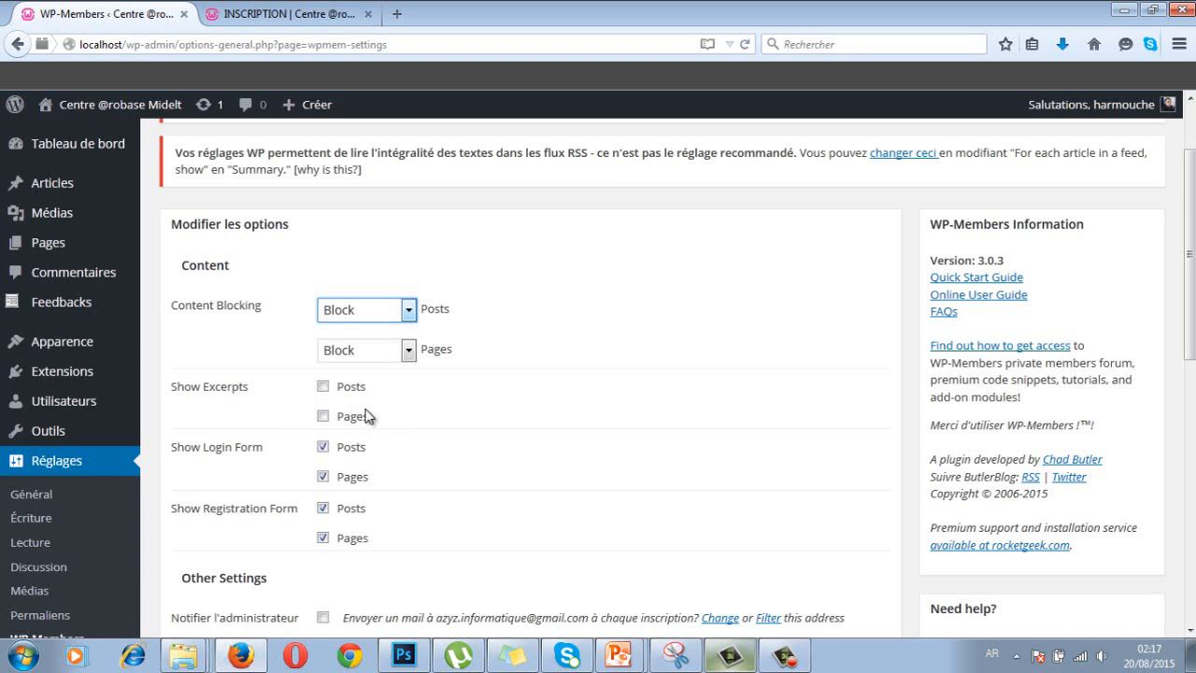
pyautogui.scroll(-2, 363, 415)
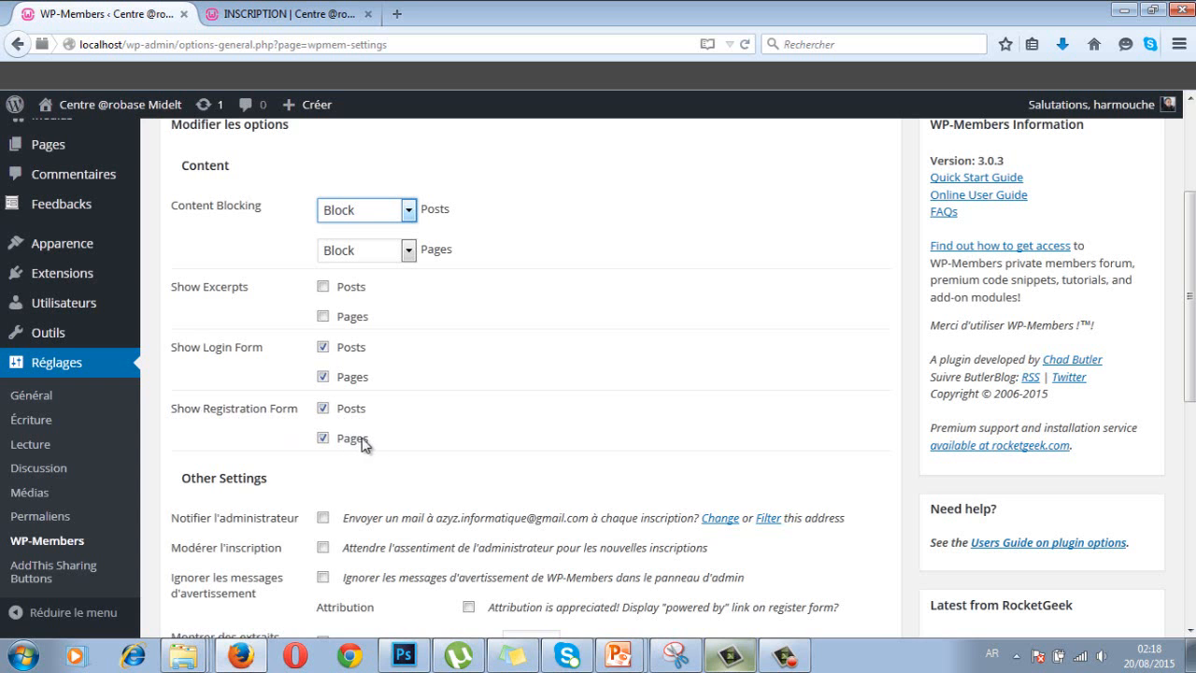
pyautogui.scroll(-3, 327, 431)
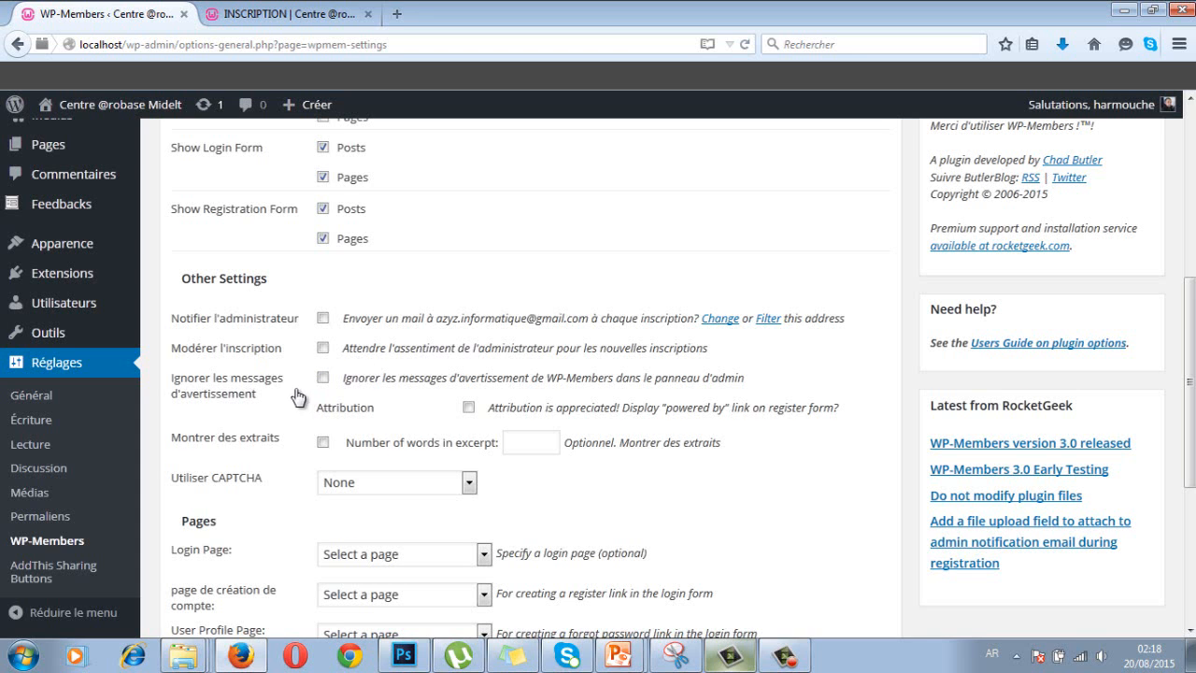
pyautogui.scroll(-2, 265, 396)
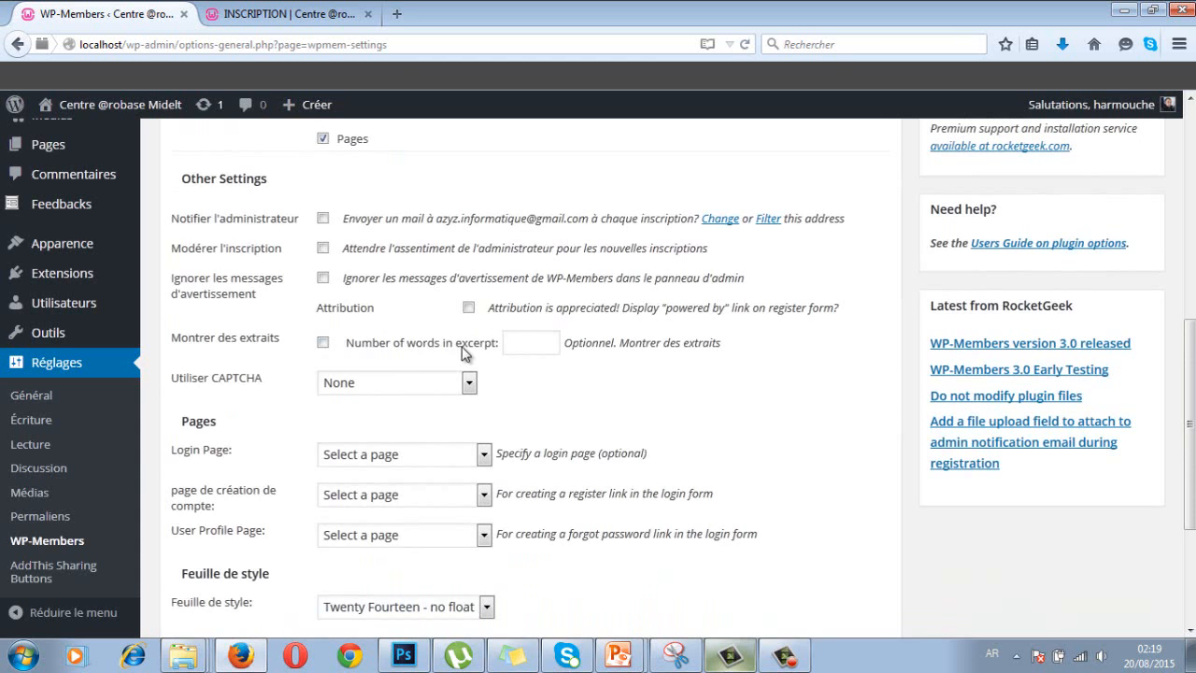
pyautogui.click(523, 343)
pyautogui.click(253, 404)
pyautogui.scroll(-2, 253, 398)
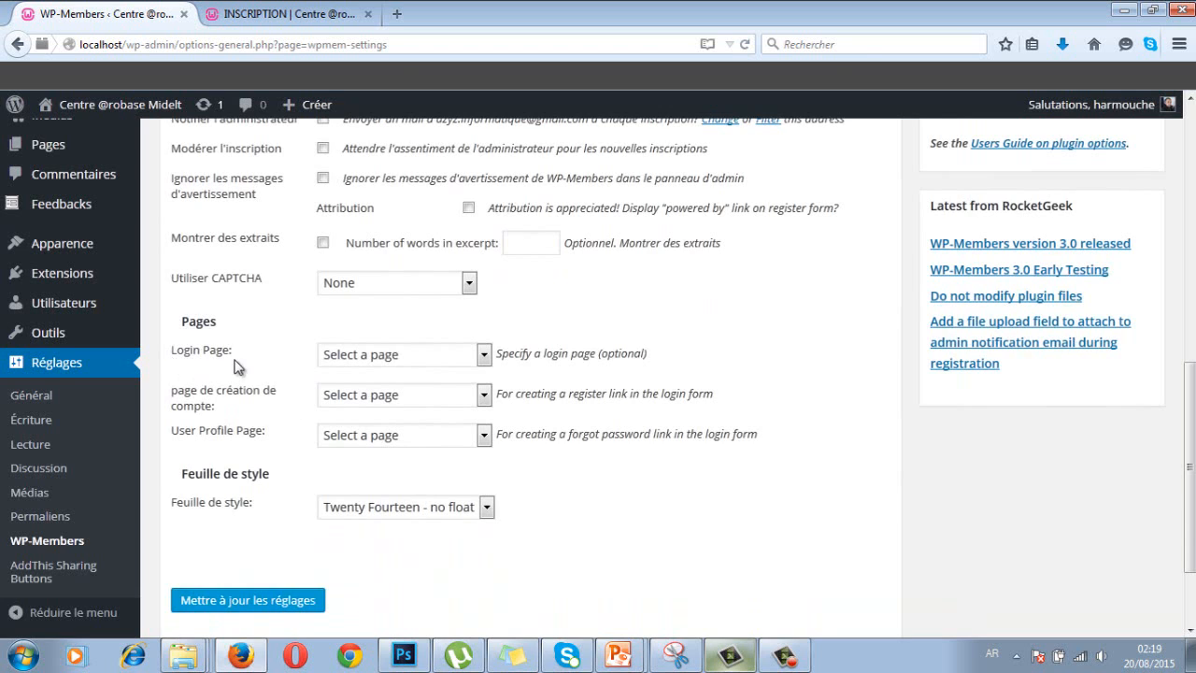
# - Assign CONNEXION as login page, INSCRIPTION as registration page and PROFIL as profile page
pyautogui.click(482, 356)
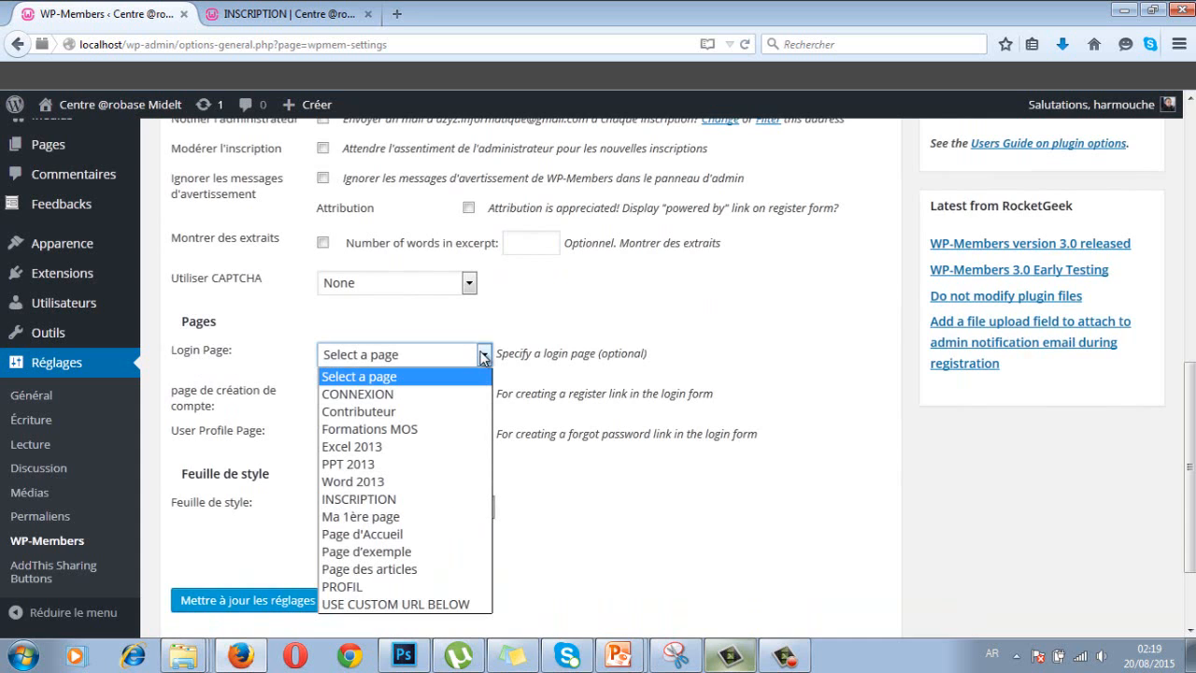
pyautogui.click(401, 394)
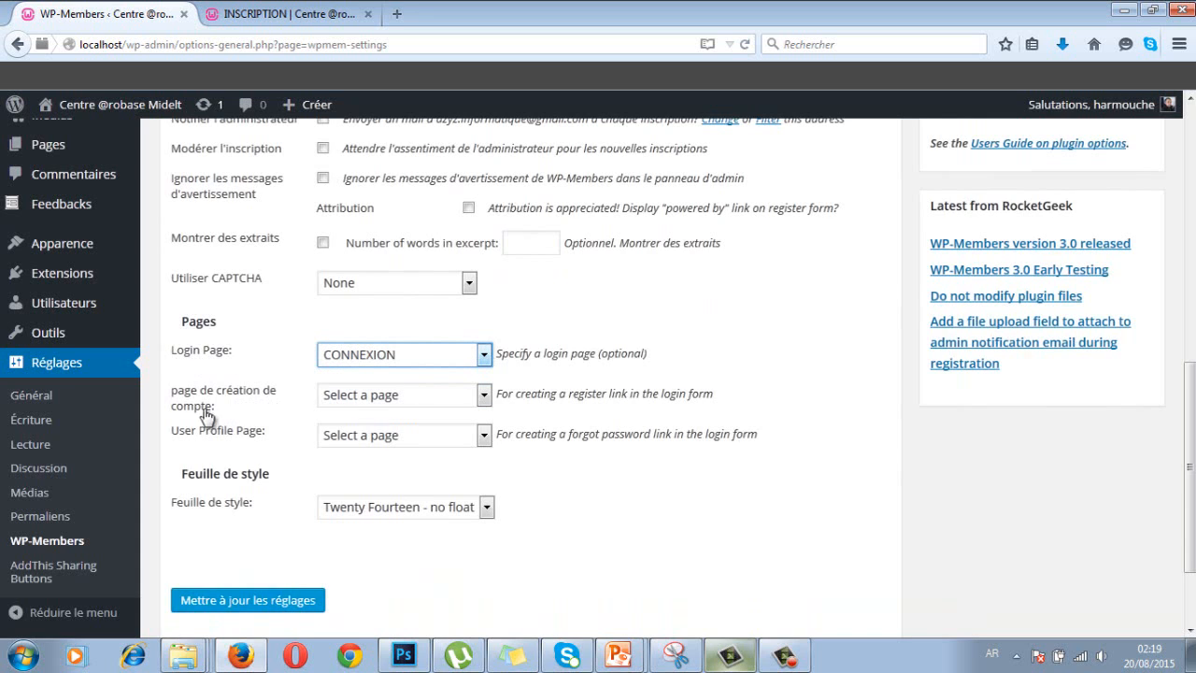
pyautogui.click(483, 396)
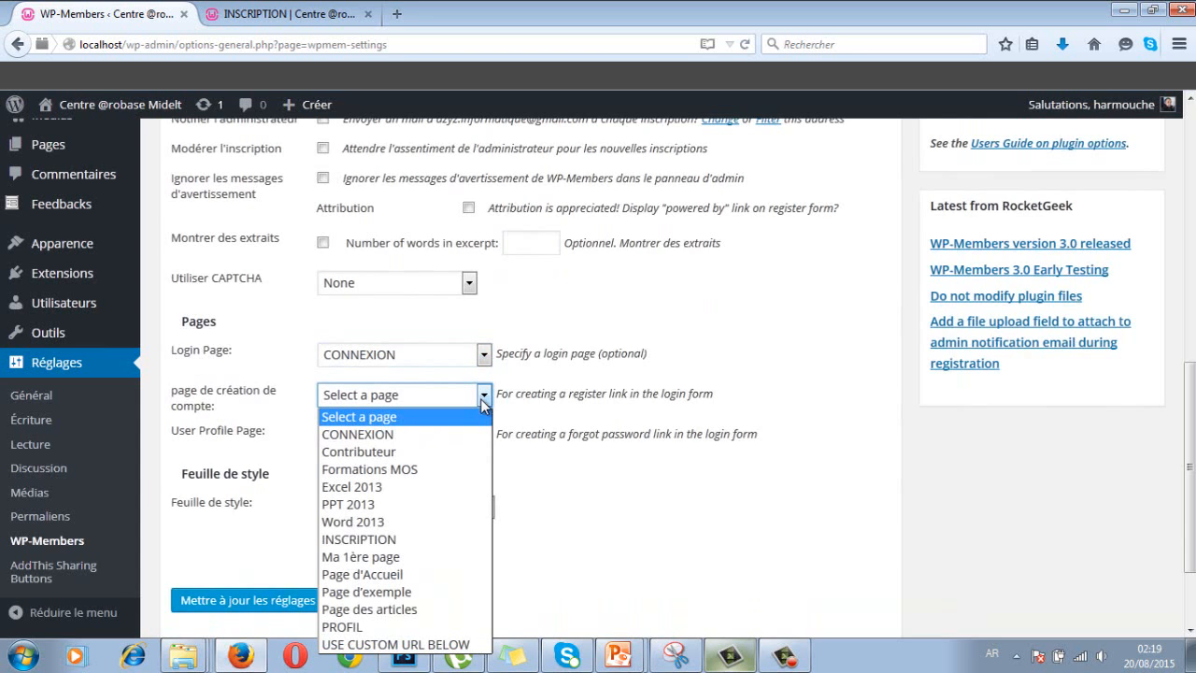
pyautogui.click(429, 542)
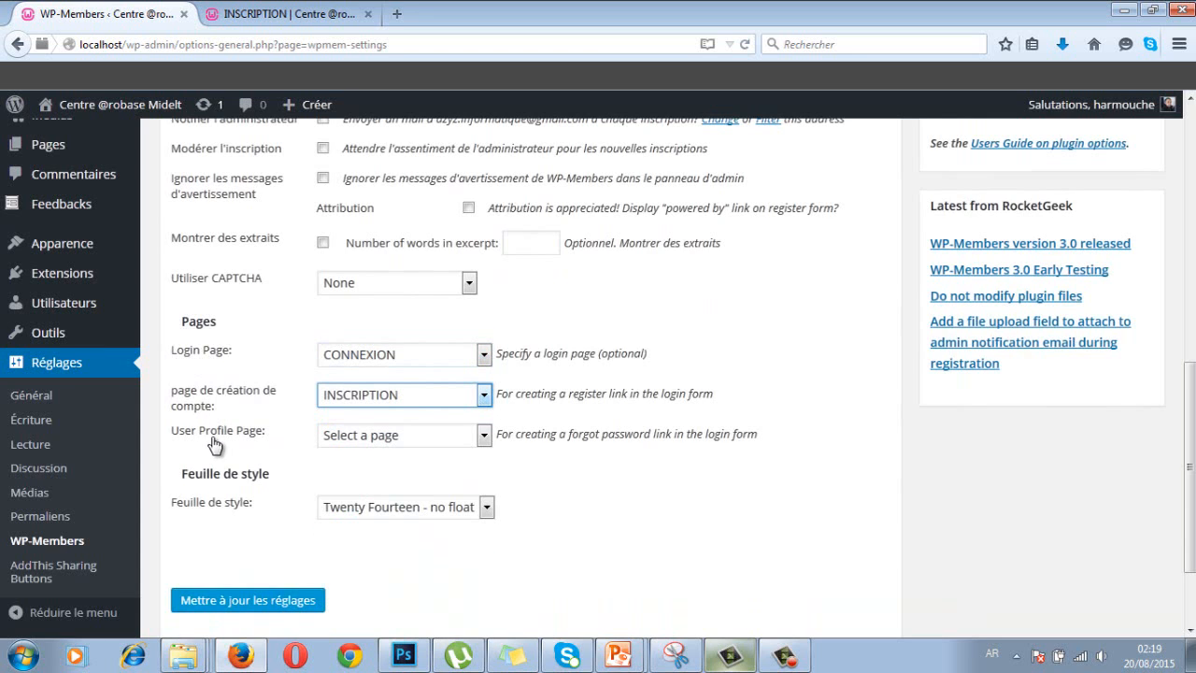
pyautogui.click(439, 436)
pyautogui.click(430, 397)
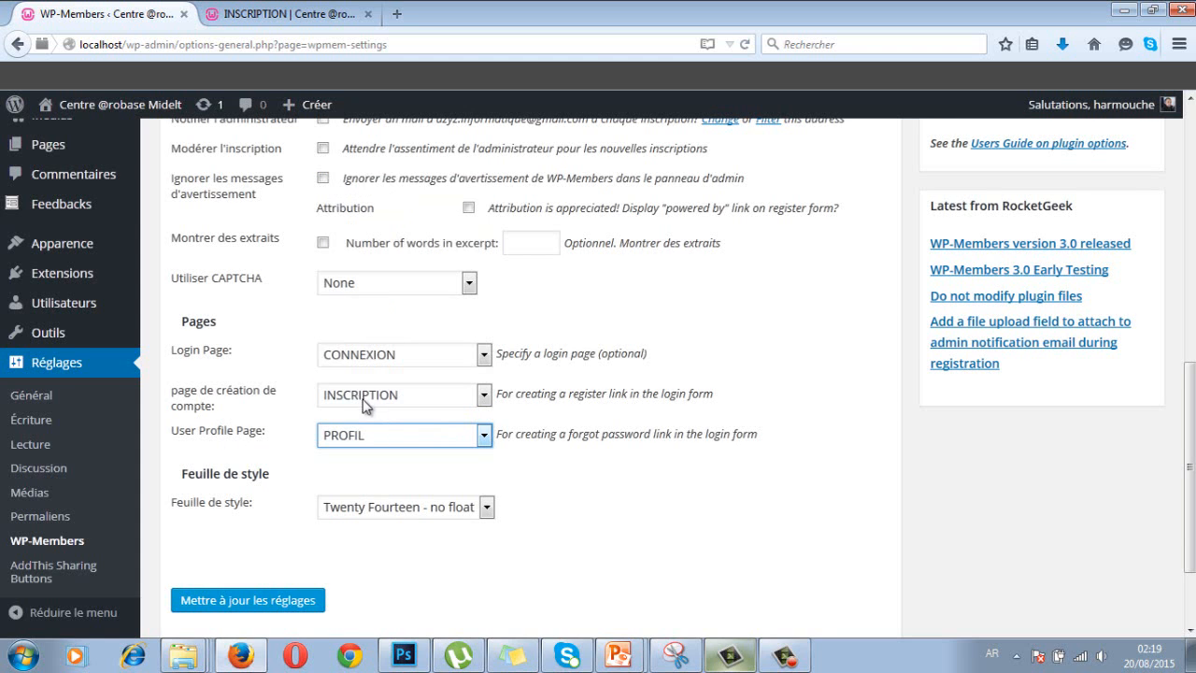
pyautogui.click(615, 501)
# - Look over the form stylesheet choices, leaving the stylesheet unchanged
pyautogui.scroll(1, 626, 498)
pyautogui.scroll(5, 626, 496)
pyautogui.scroll(-7, 624, 495)
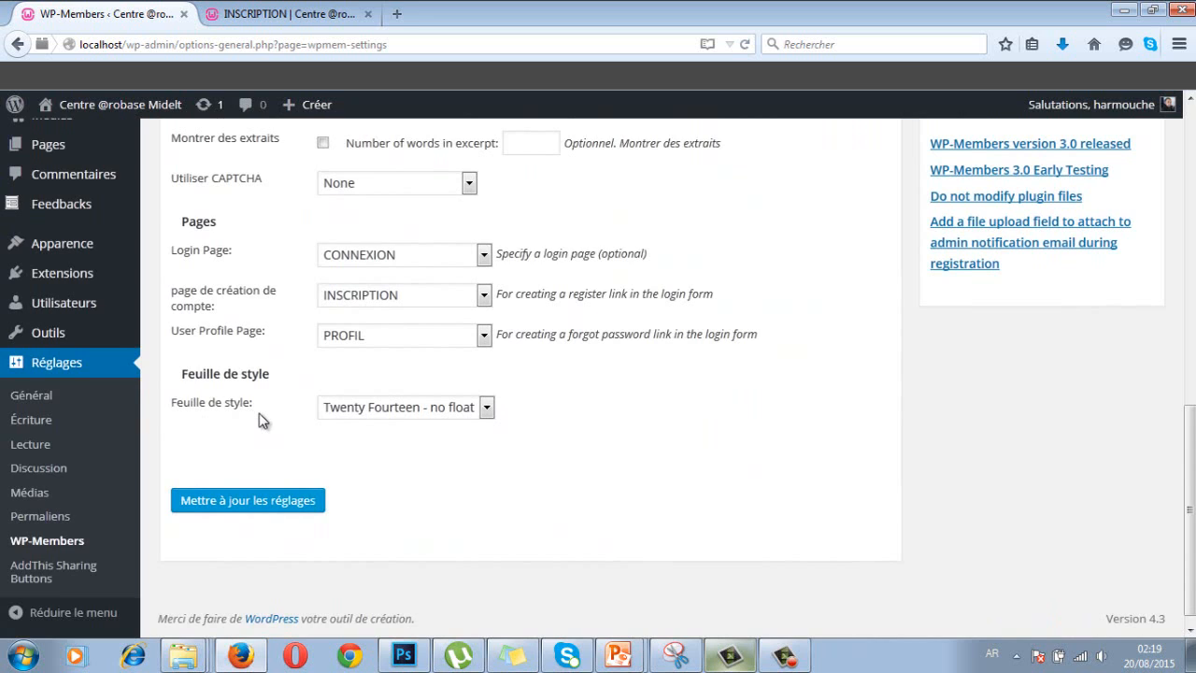
pyautogui.click(456, 411)
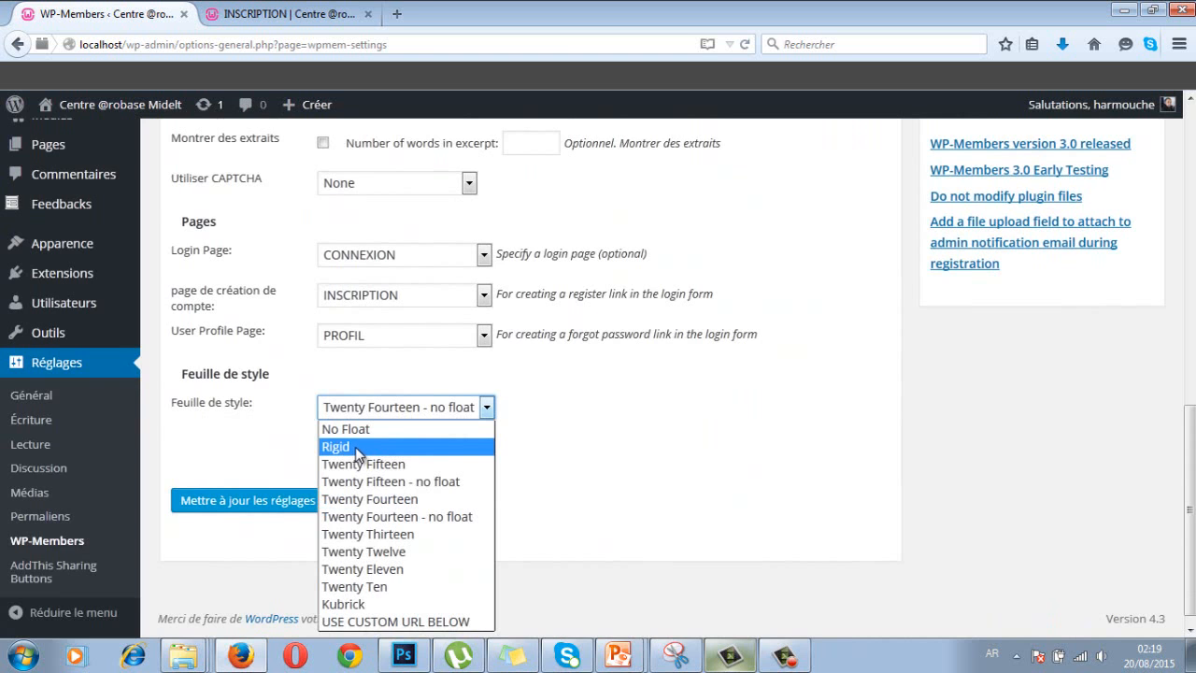
pyautogui.click(566, 416)
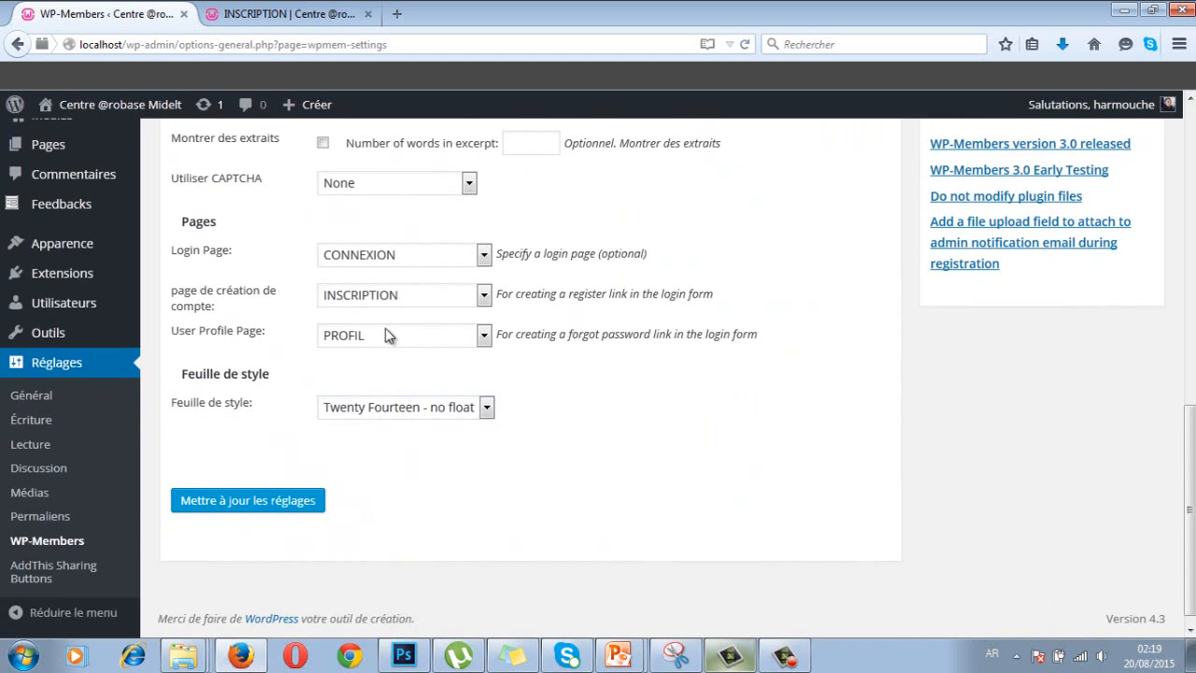
# - Preview the INSCRIPTION page on the site, then reopen the form stylesheet list
pyautogui.click(297, 15)
pyautogui.scroll(-3, 411, 373)
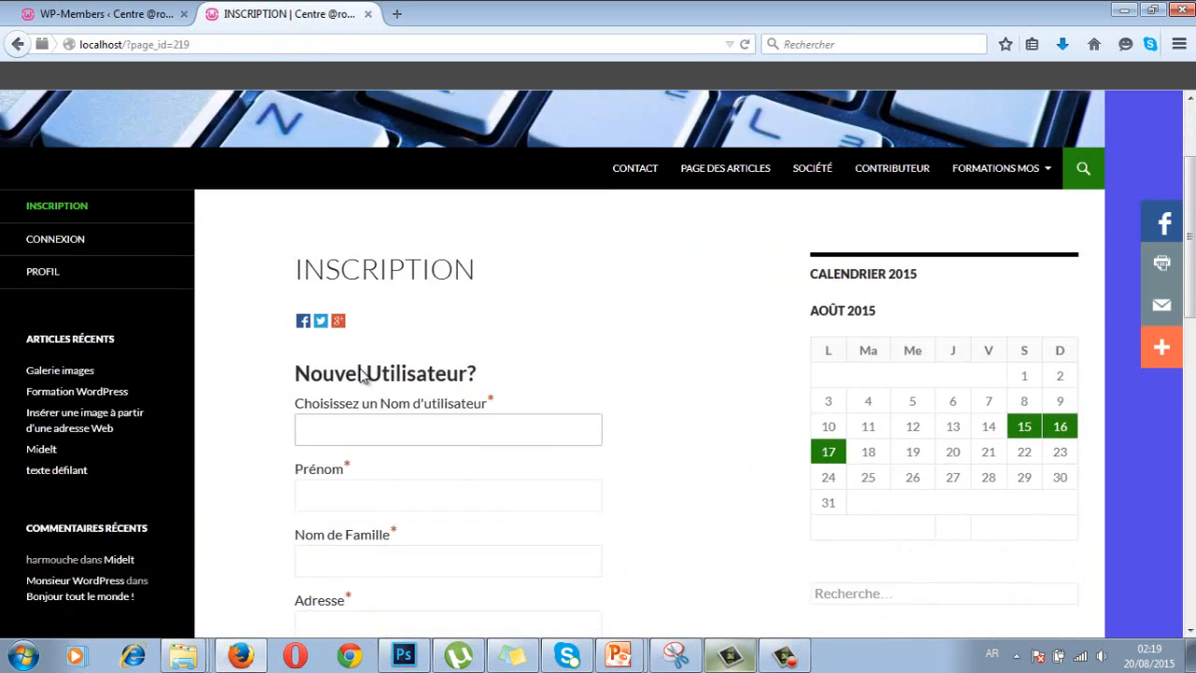
pyautogui.scroll(-4, 430, 420)
pyautogui.scroll(2, 430, 421)
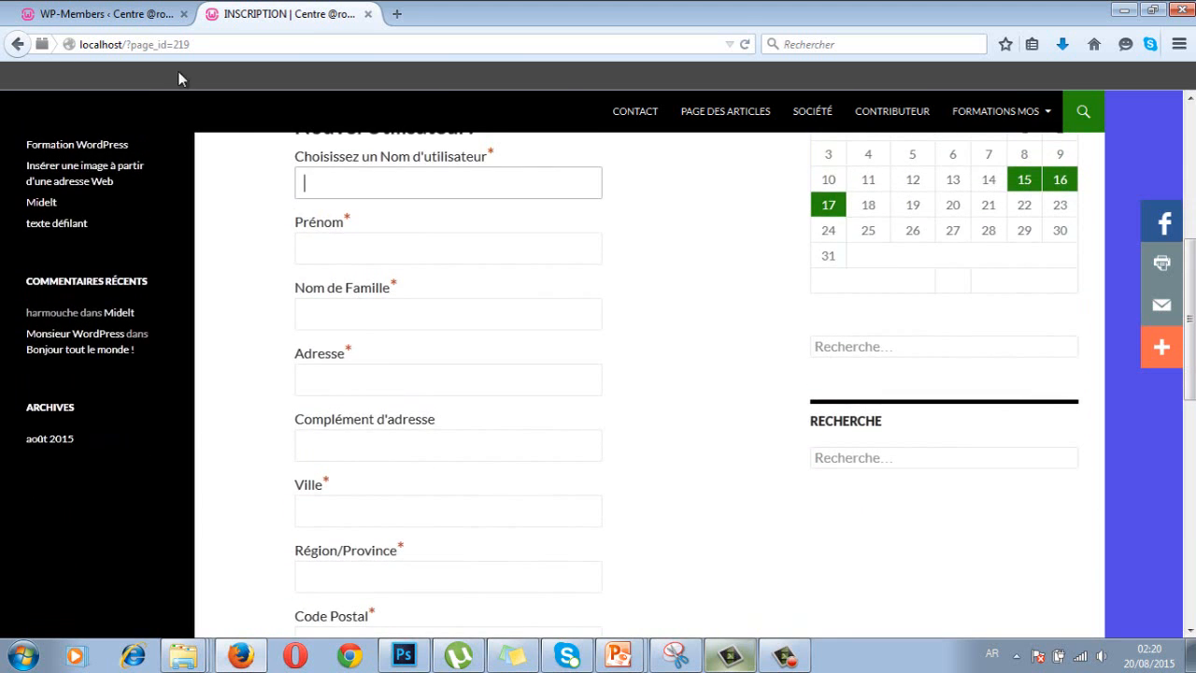
pyautogui.click(131, 15)
pyautogui.click(357, 412)
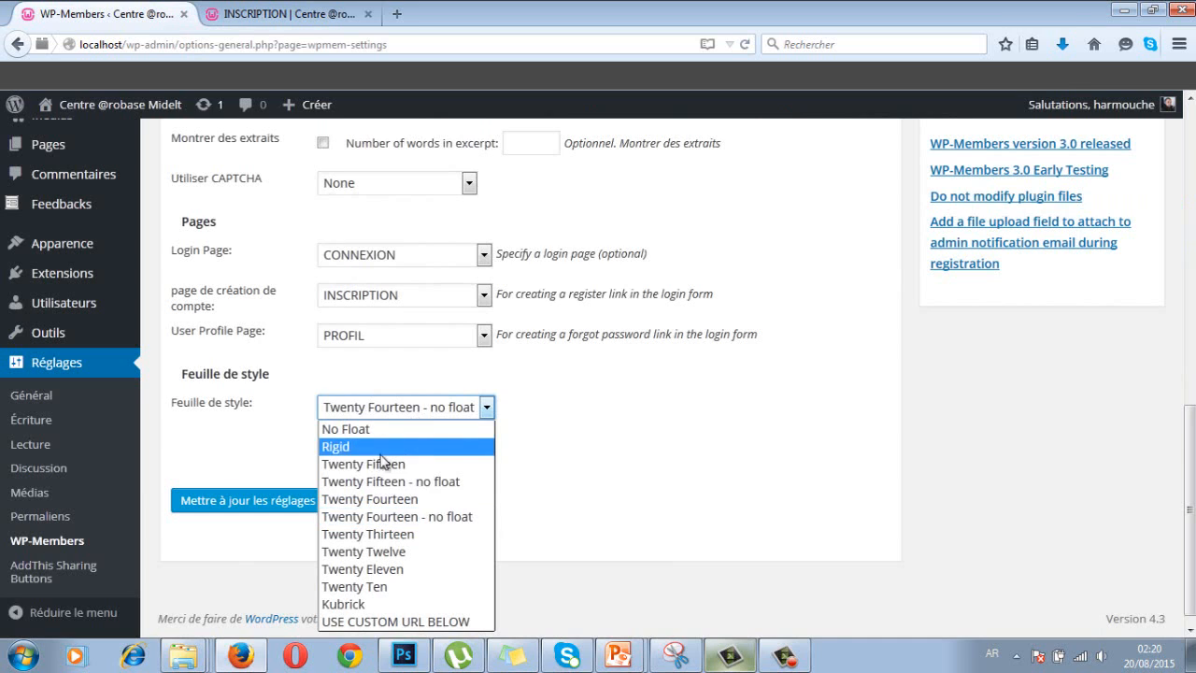
# - Choose the Rigid form stylesheet and save the WP-Members settings
pyautogui.click(338, 449)
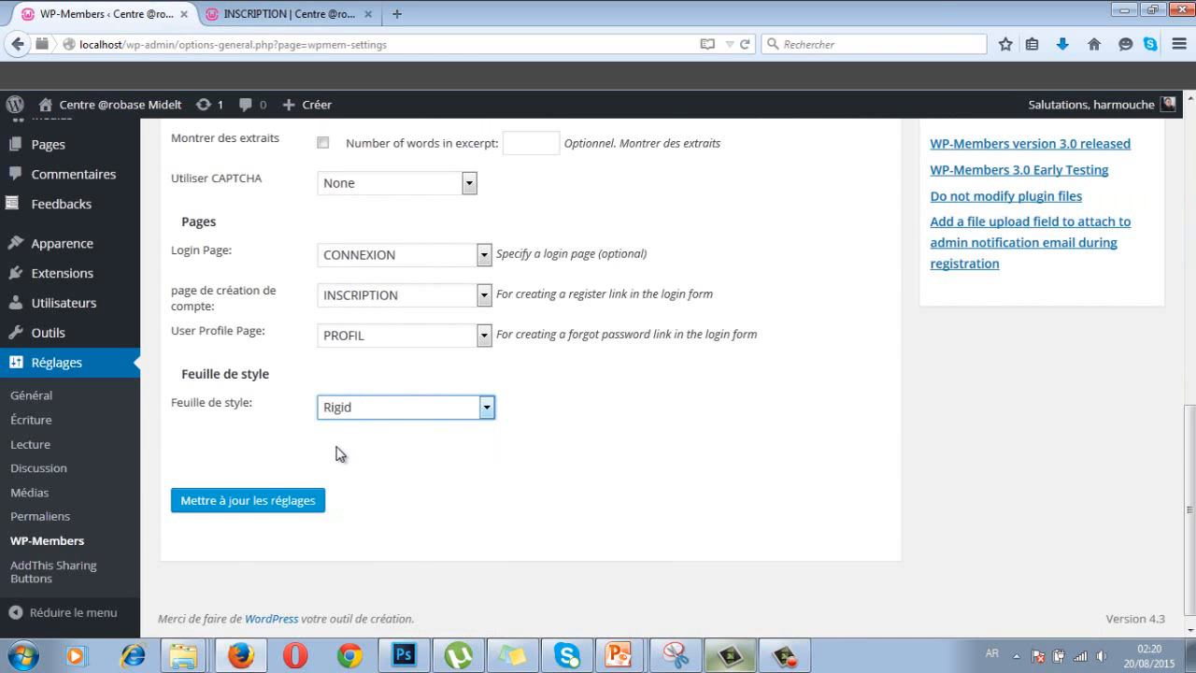
pyautogui.click(295, 502)
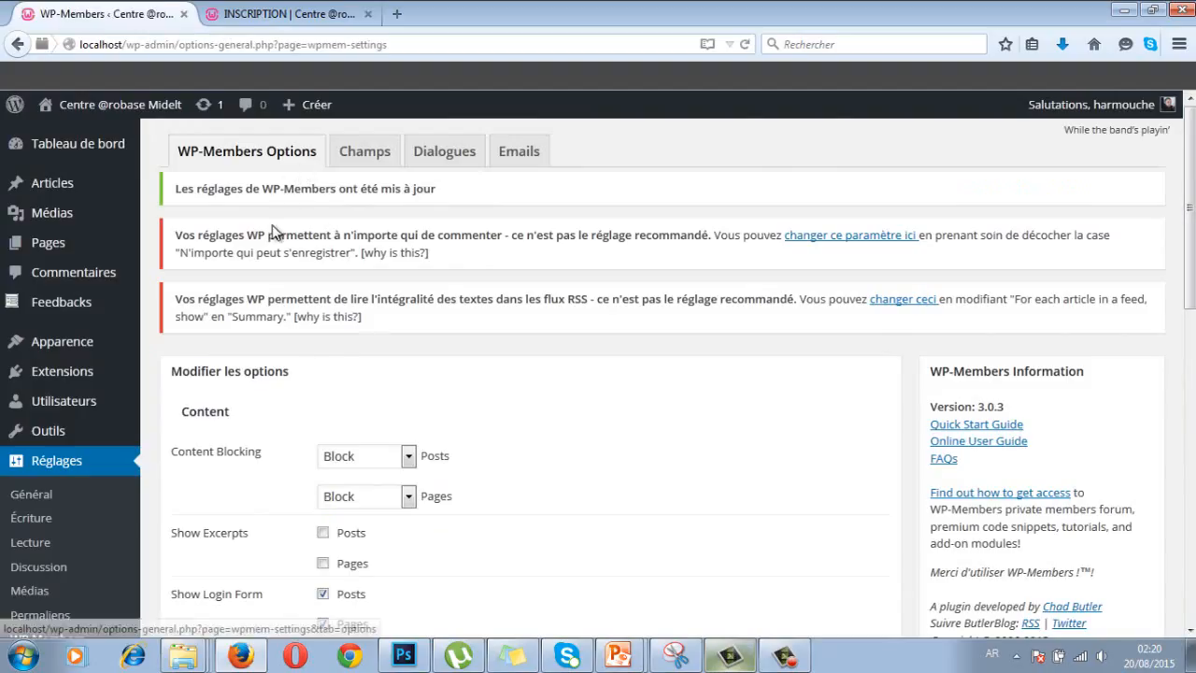
# - Reload the INSCRIPTION page, log out, and reopen INSCRIPTION as a logged-out visitor
pyautogui.click(318, 14)
pyautogui.click(219, 44)
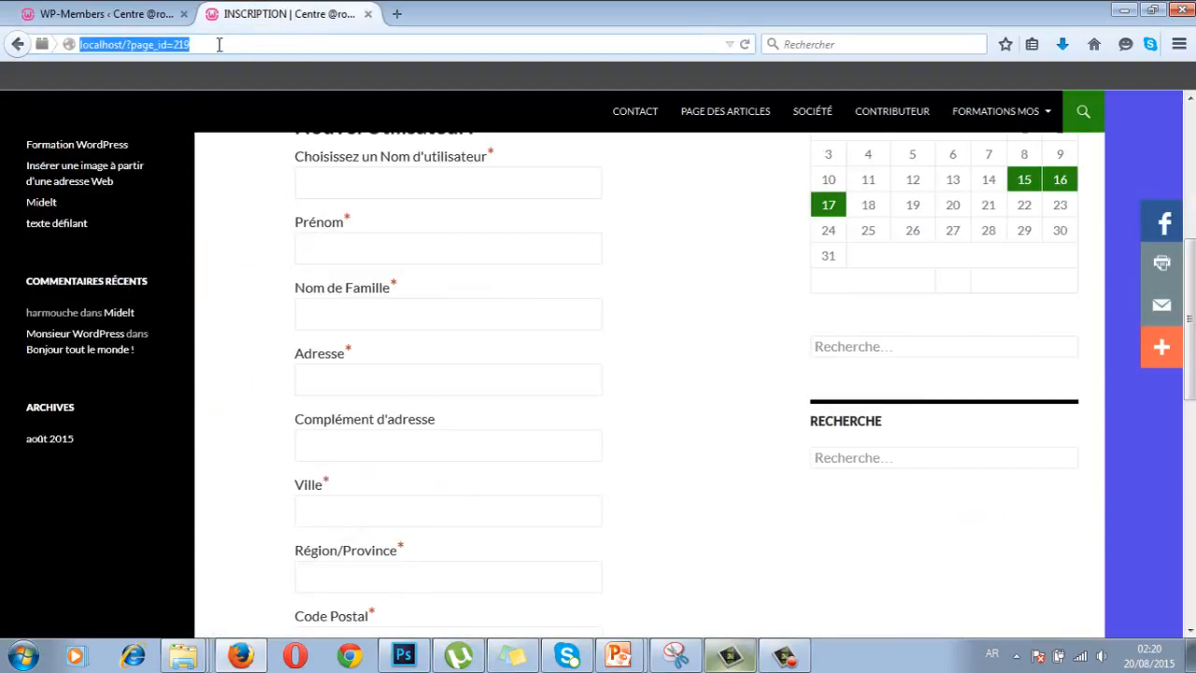
pyautogui.press('Return')
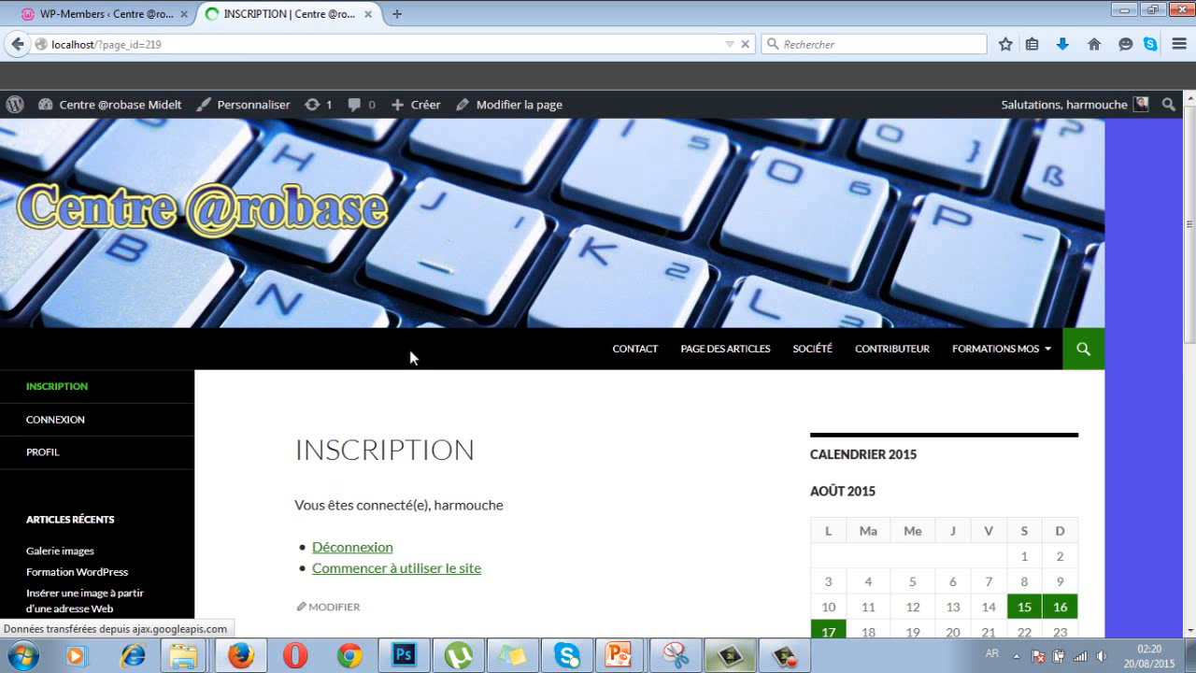
pyautogui.click(313, 556)
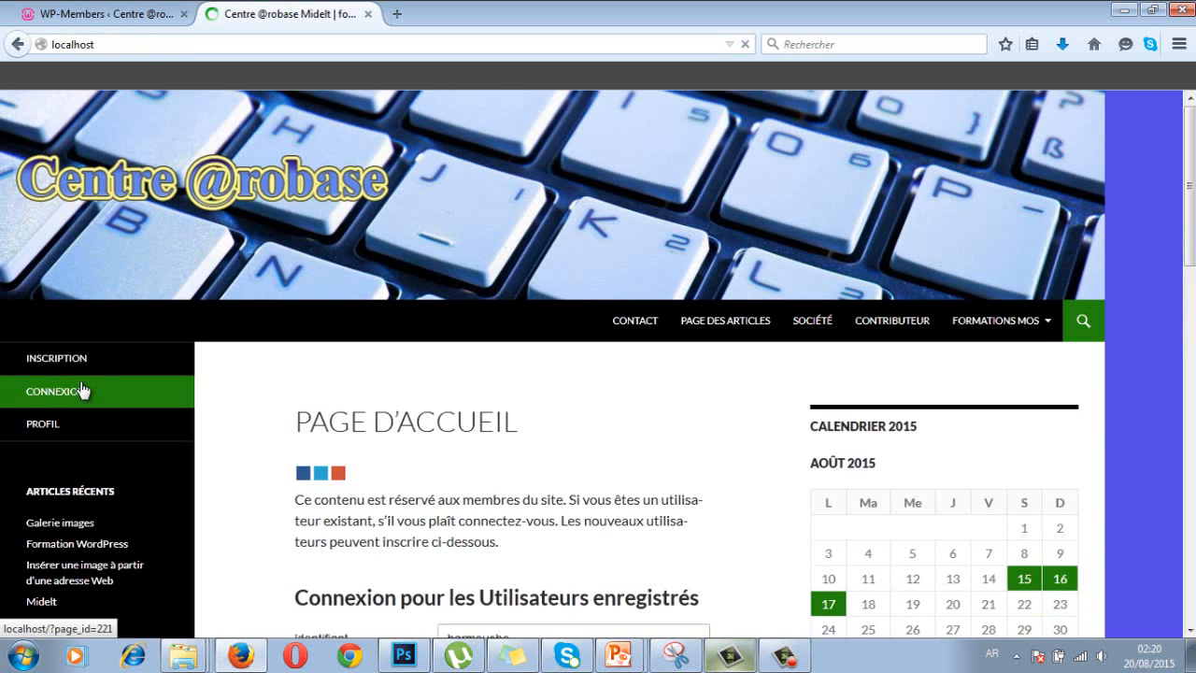
pyautogui.click(76, 365)
pyautogui.scroll(-3, 290, 442)
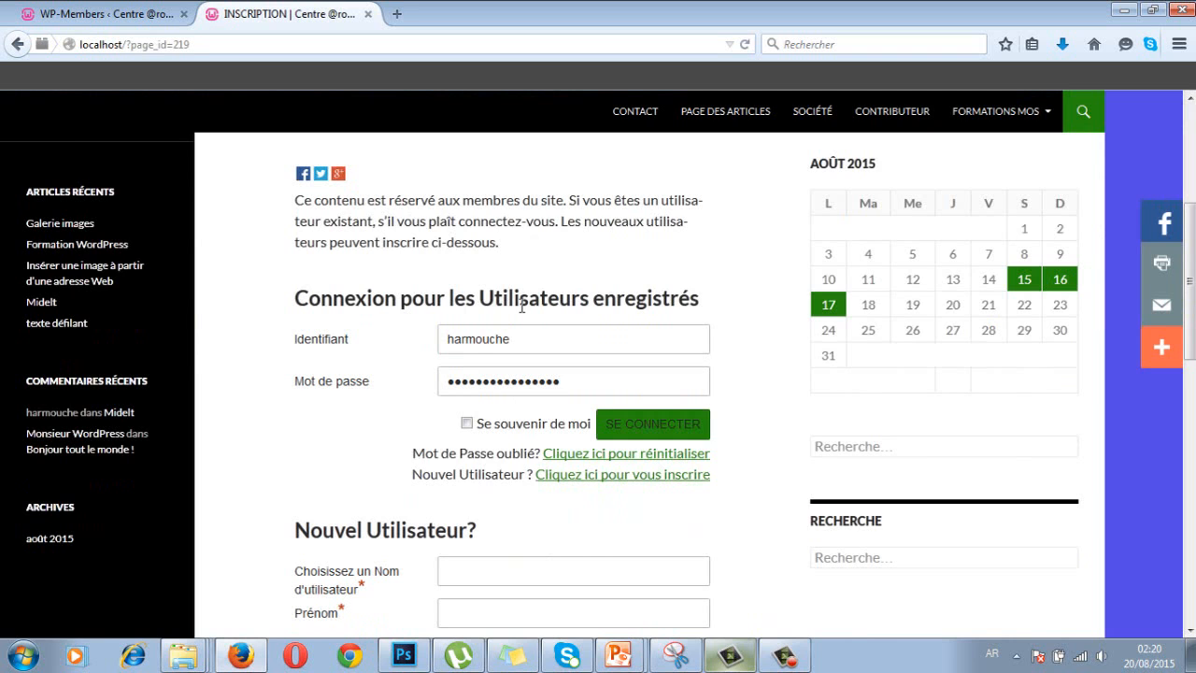
pyautogui.click(120, 17)
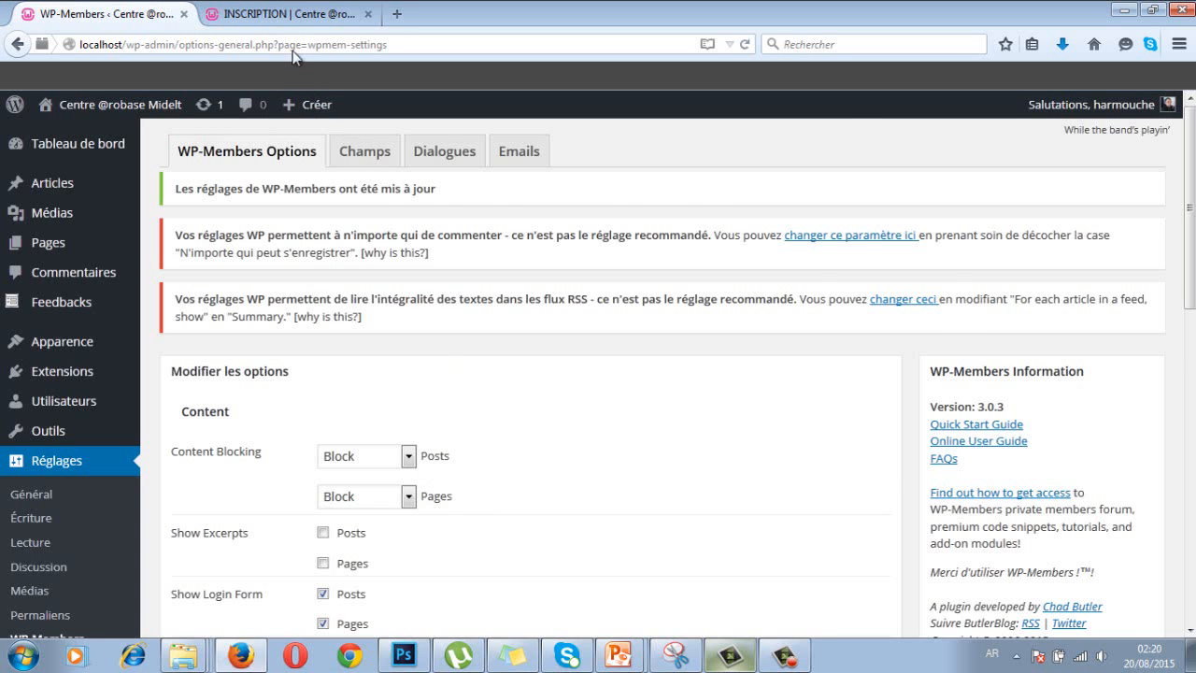
# - Scroll through the blank 'Nouvel Utilisateur?' form from username down to Email and the INSCRIPTION button
pyautogui.click(286, 17)
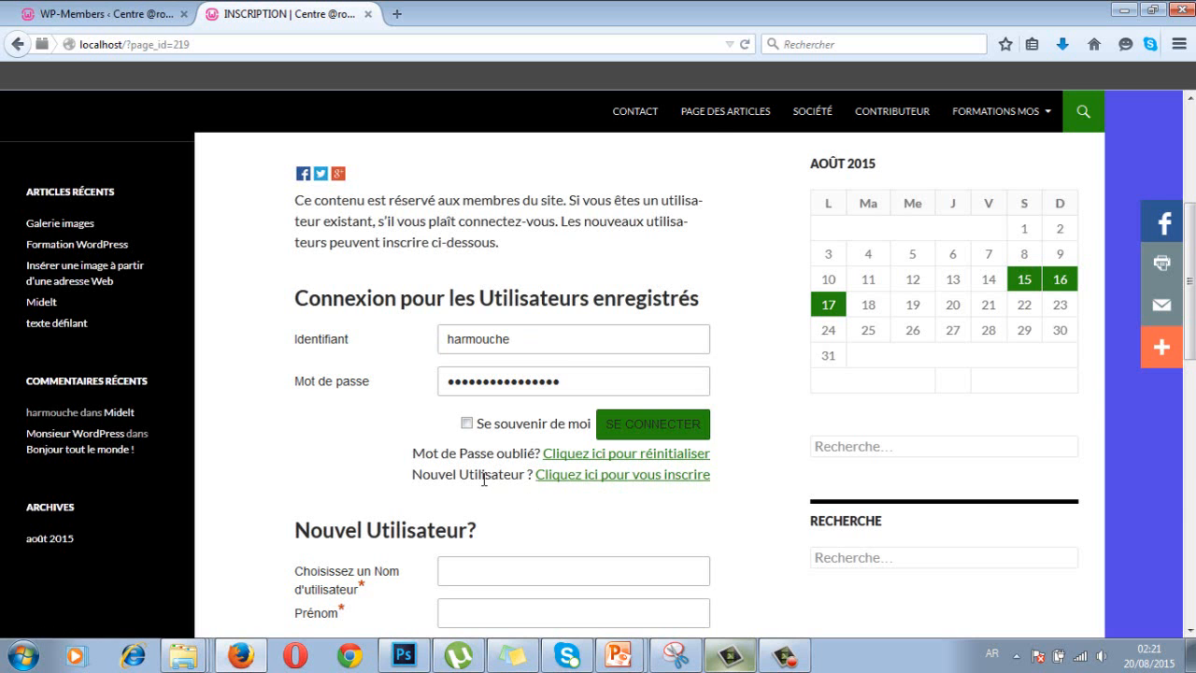
pyautogui.scroll(-9, 484, 480)
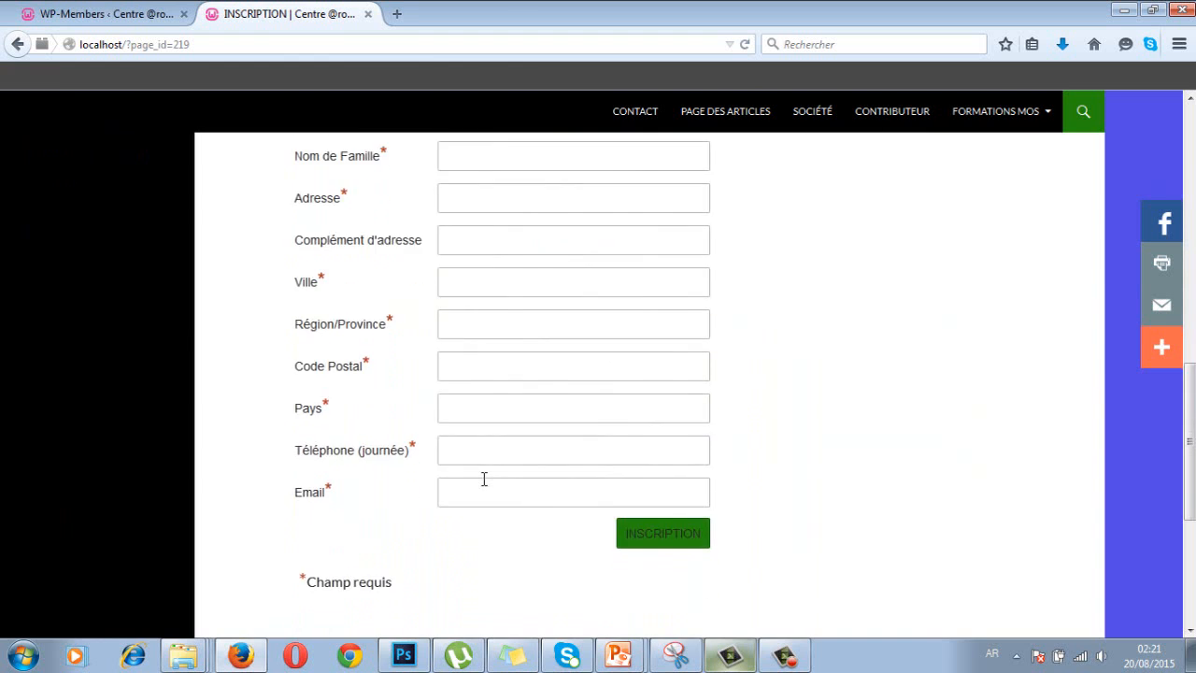
pyautogui.scroll(-3, 484, 479)
pyautogui.scroll(9, 483, 480)
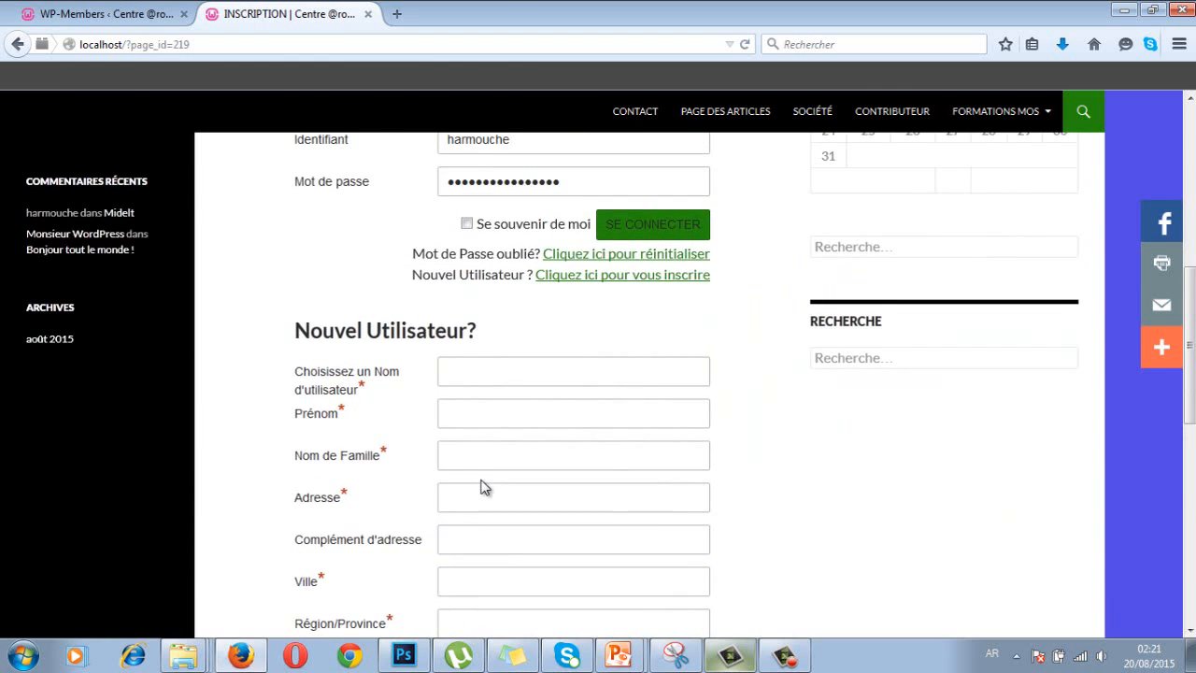
pyautogui.scroll(7, 484, 487)
# - Sign back in, set posts and pages Content Blocking to Do not block, and save
pyautogui.click(124, 16)
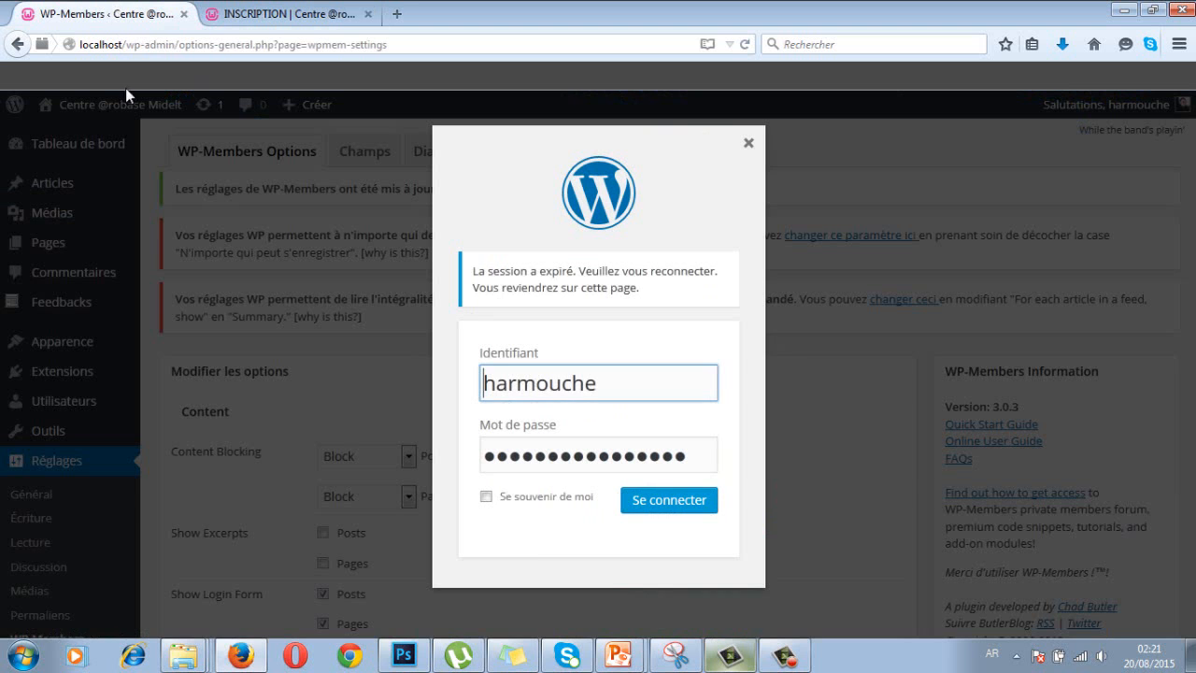
pyautogui.click(639, 499)
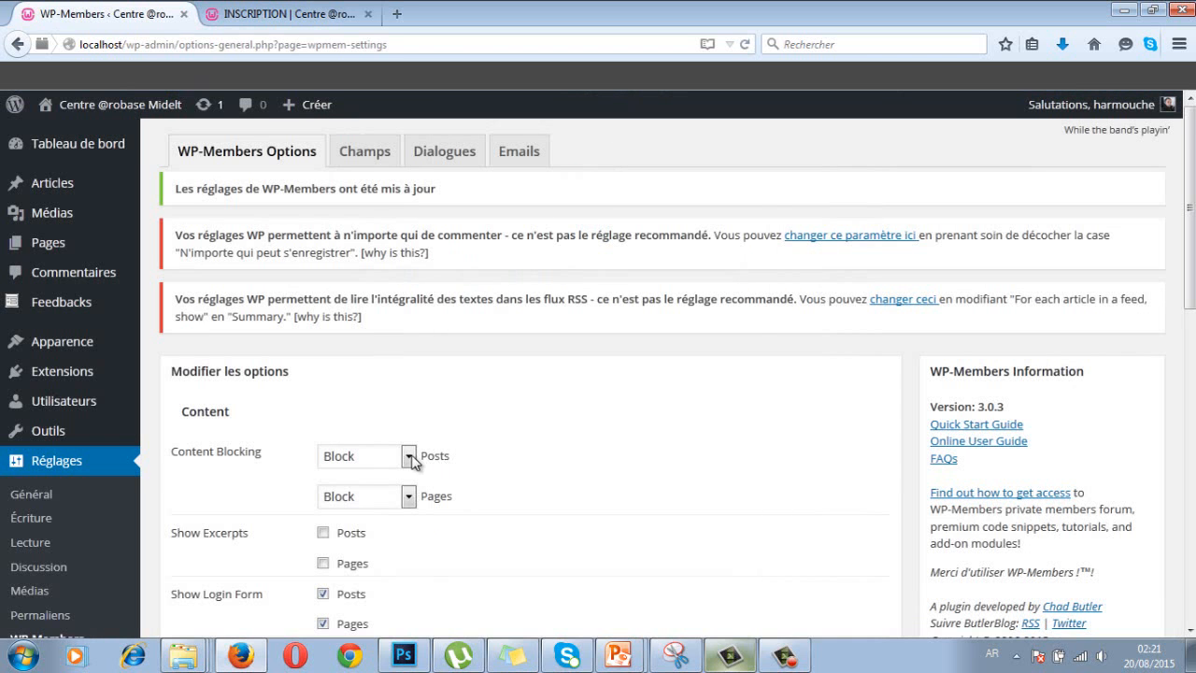
pyautogui.click(408, 456)
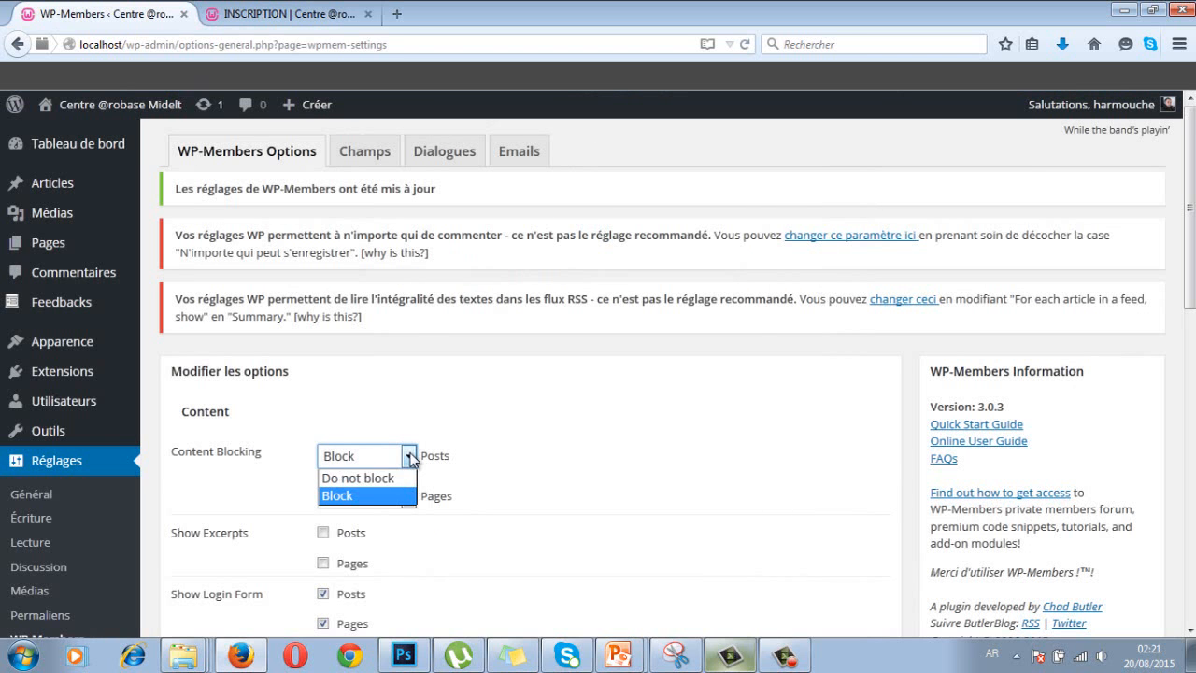
pyautogui.click(407, 479)
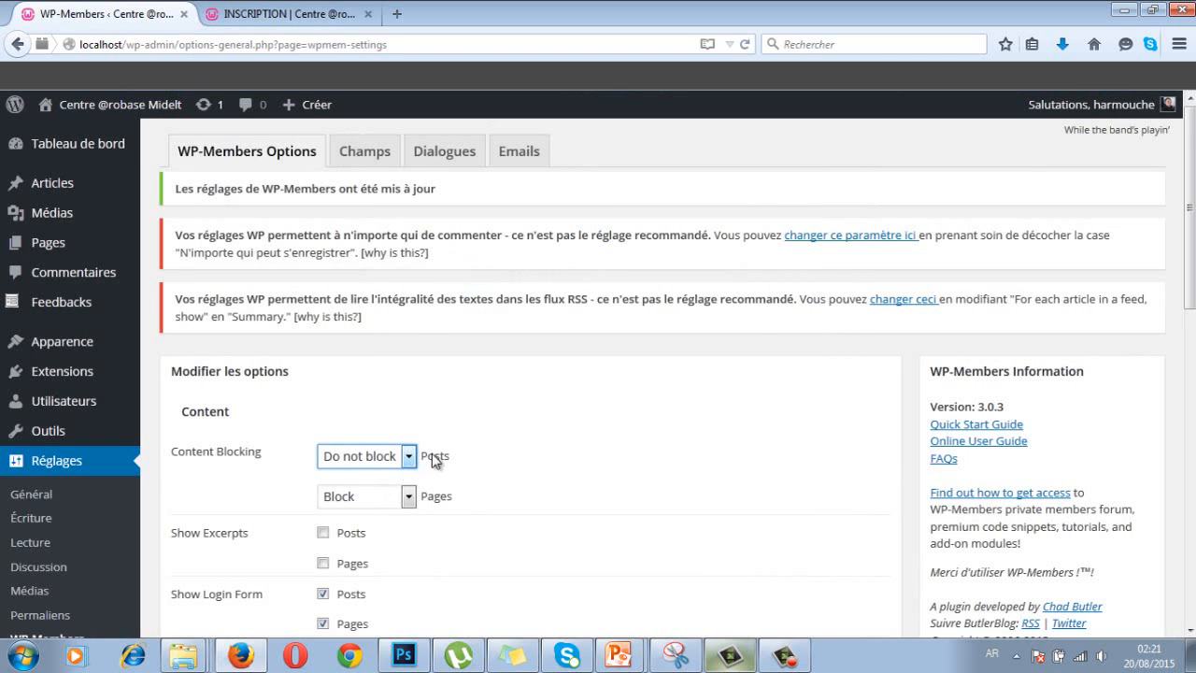
pyautogui.click(409, 496)
pyautogui.click(374, 516)
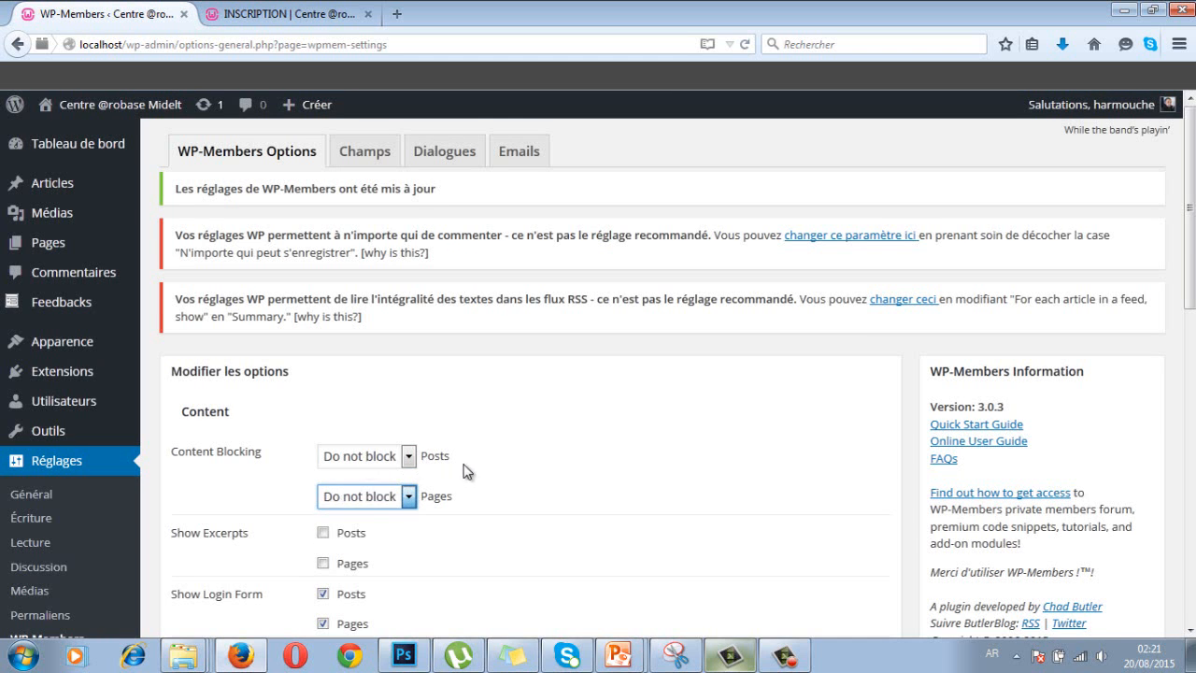
pyautogui.scroll(-8, 467, 472)
pyautogui.scroll(-5, 475, 478)
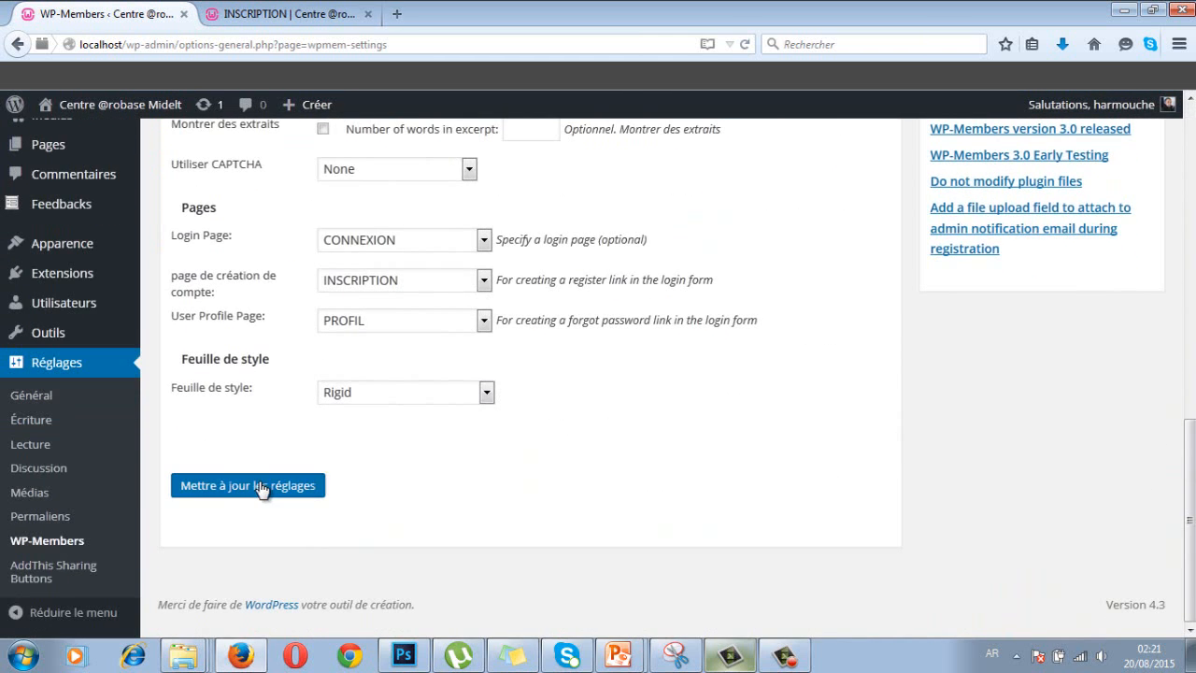
pyautogui.click(259, 484)
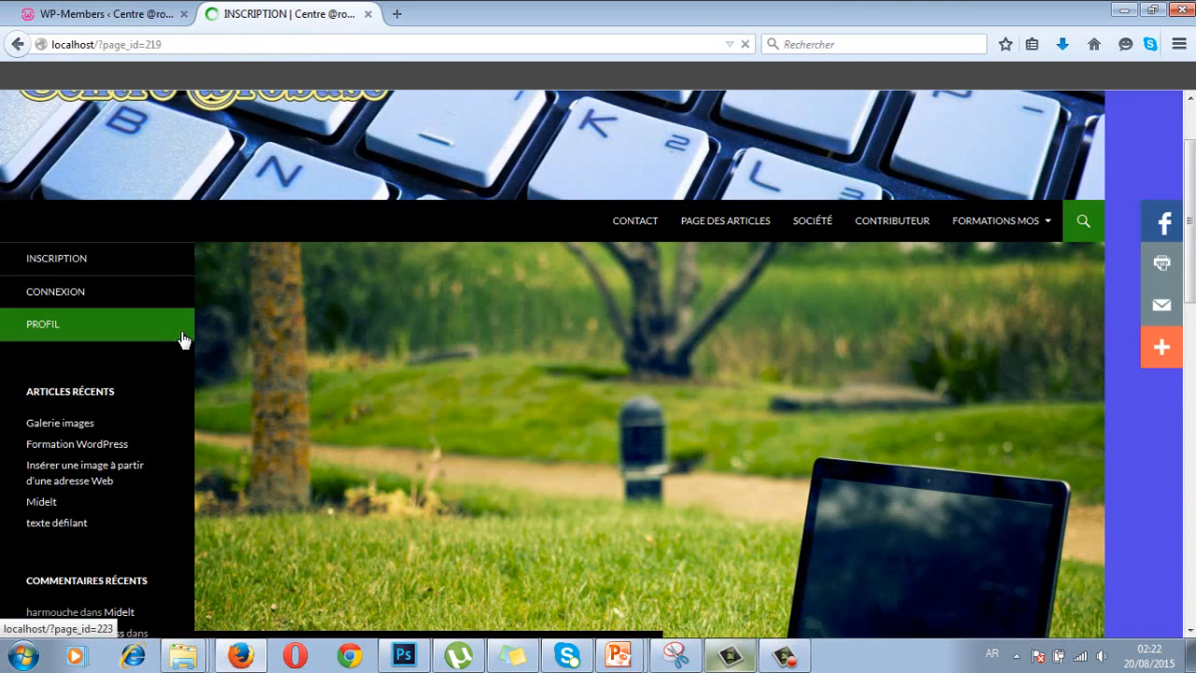
# - Scroll the reloaded INSCRIPTION page to check the lone registration form, then return to WP-Members
pyautogui.scroll(-4, 214, 361)
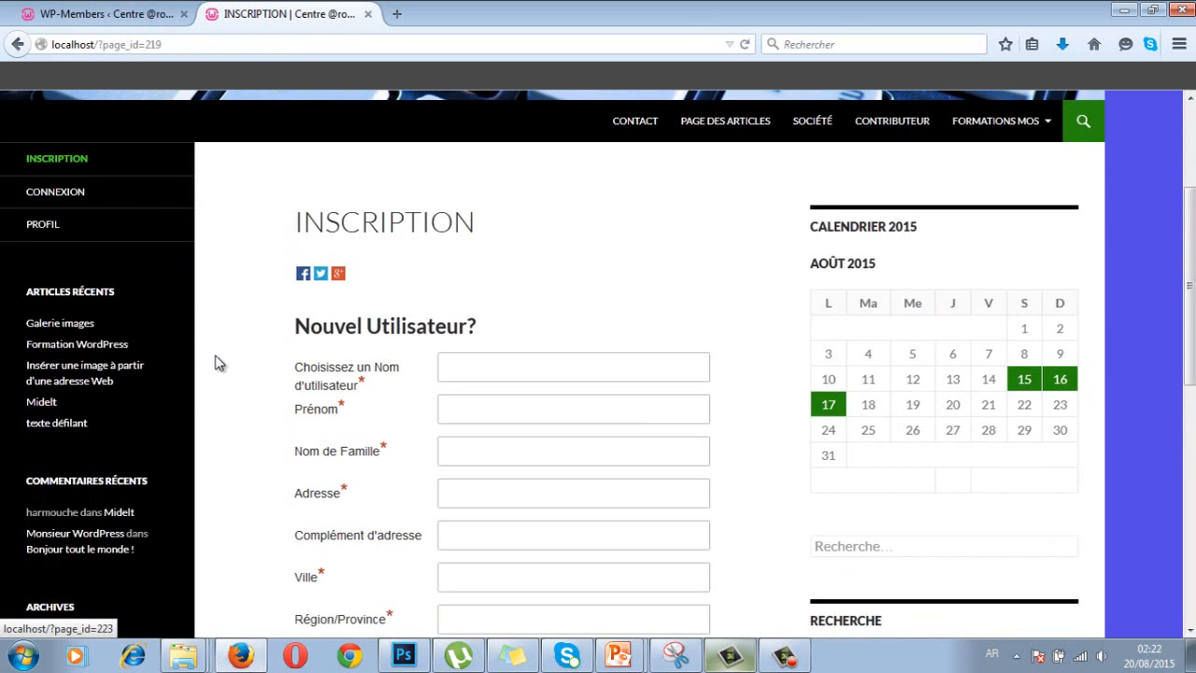
pyautogui.scroll(-2, 215, 361)
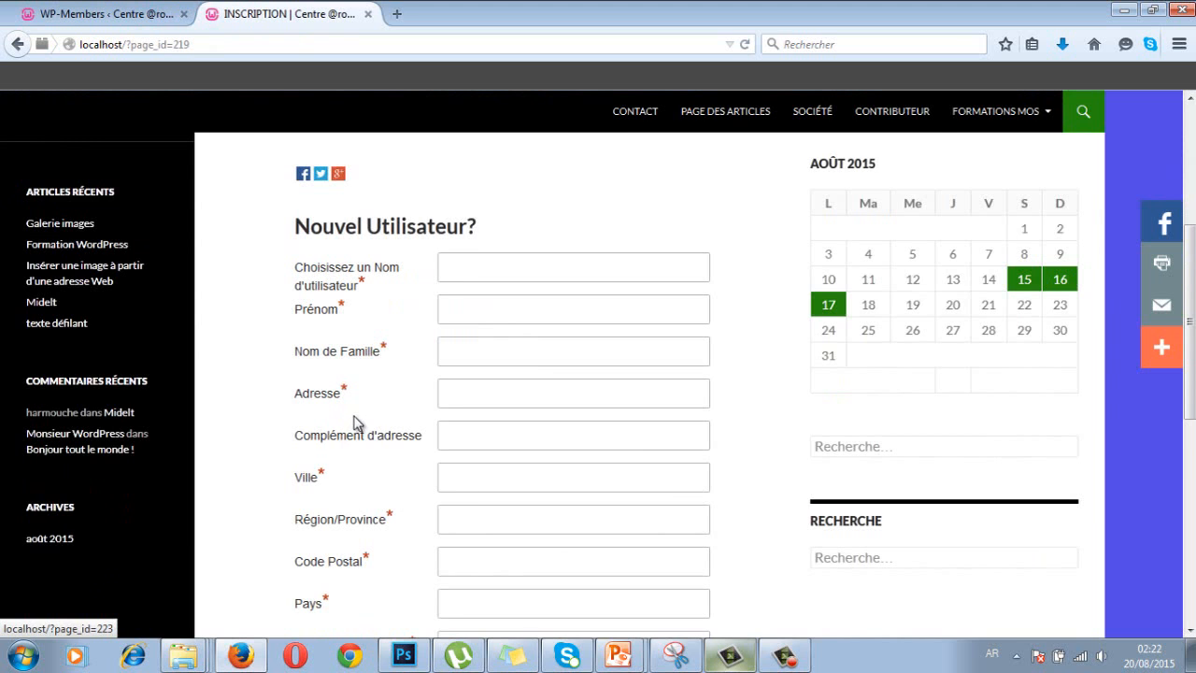
pyautogui.scroll(-2, 355, 423)
pyautogui.click(123, 16)
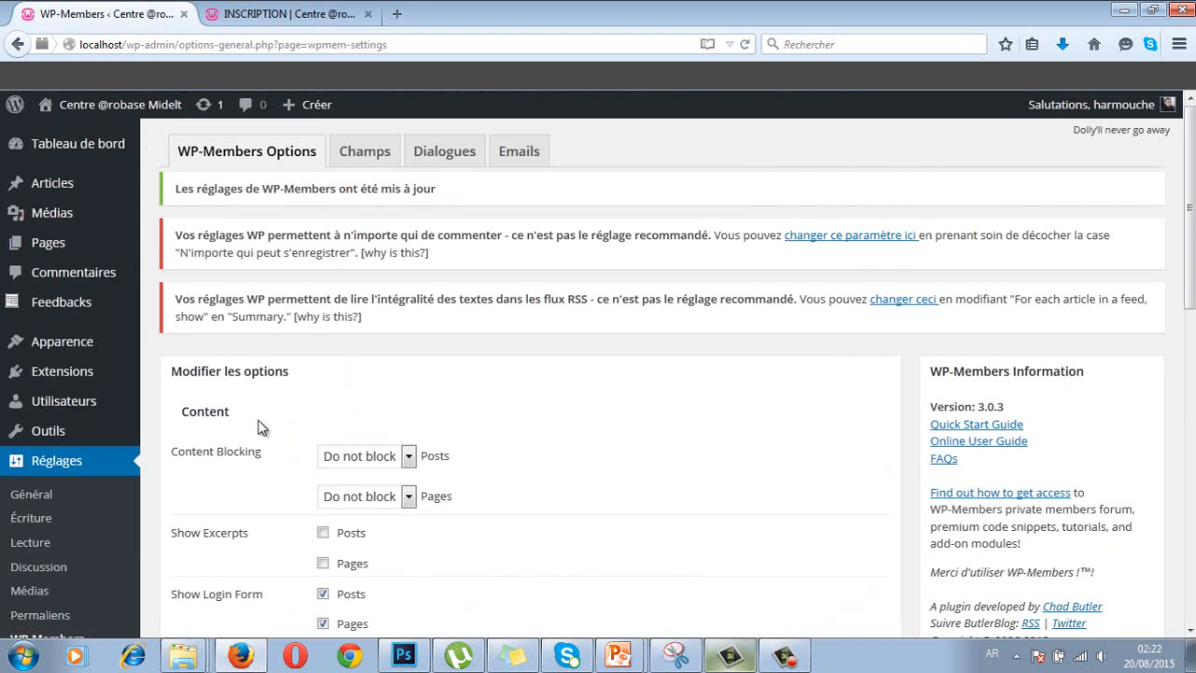
# - Set the WP-Members form stylesheet to Twenty Ten and save, signing back in when prompted
pyautogui.scroll(-10, 276, 468)
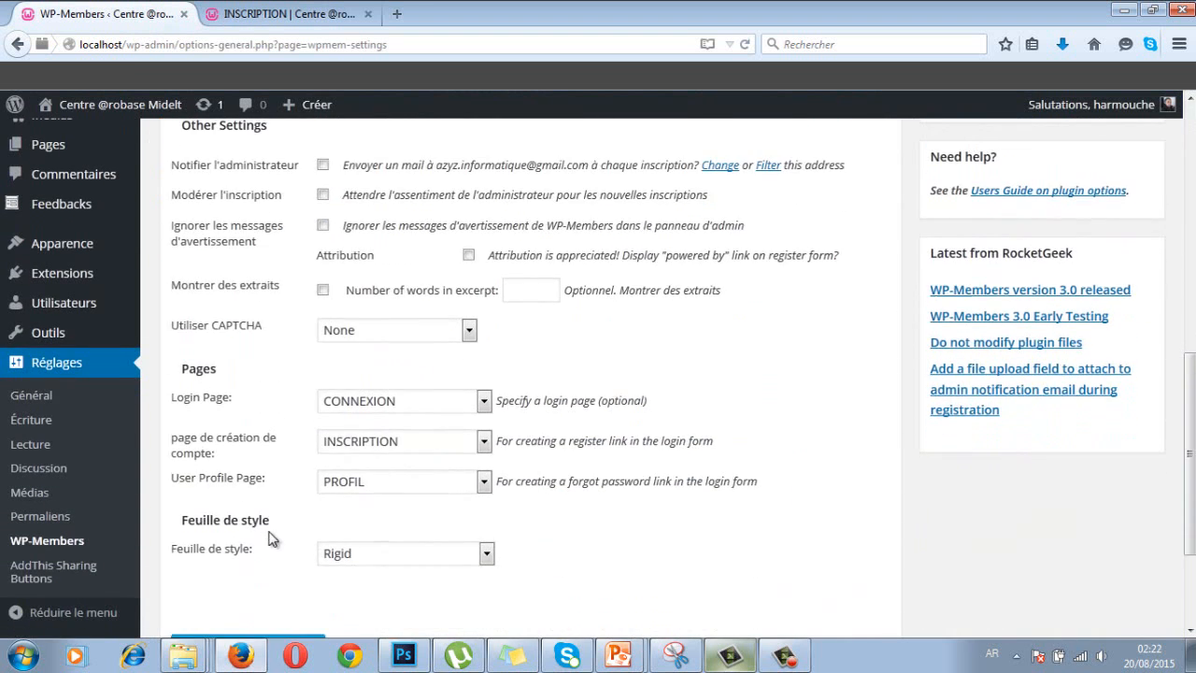
pyautogui.scroll(-1, 271, 538)
pyautogui.click(382, 454)
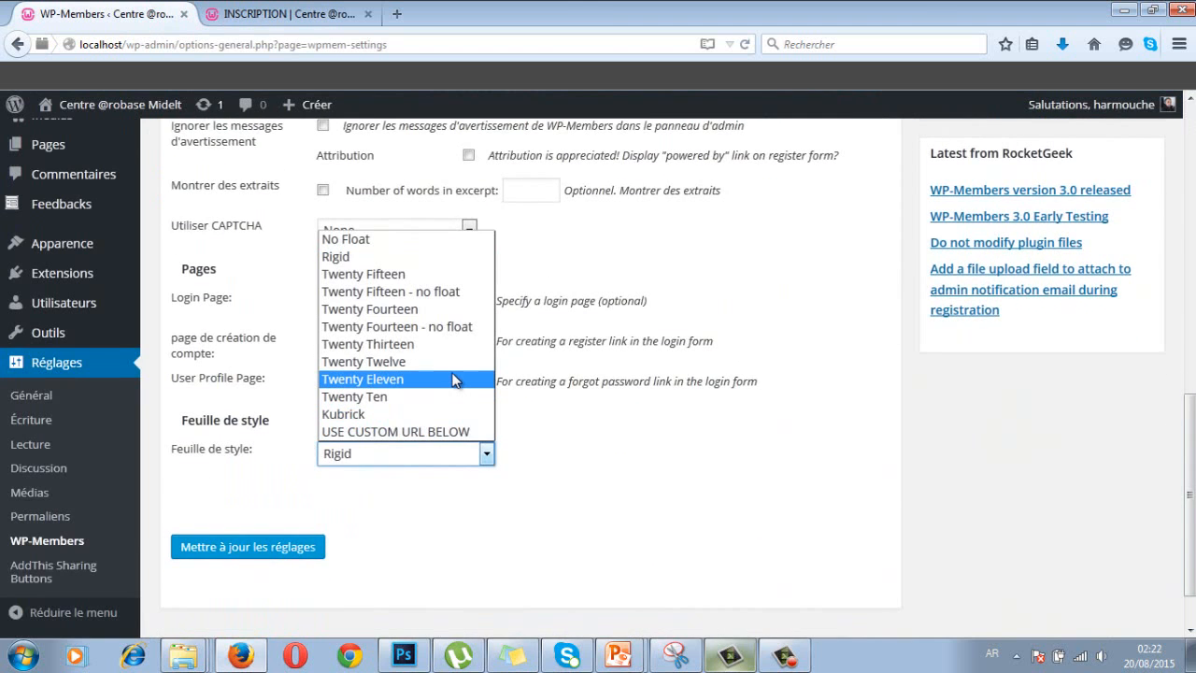
pyautogui.click(359, 398)
pyautogui.click(261, 552)
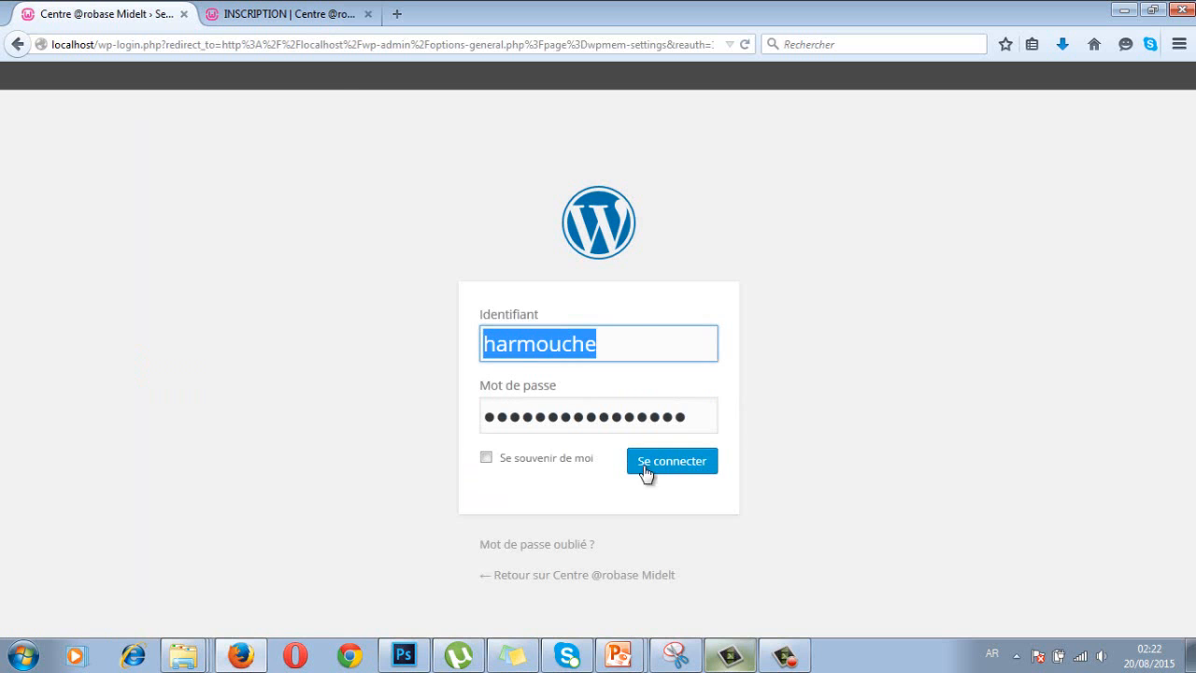
pyautogui.click(632, 452)
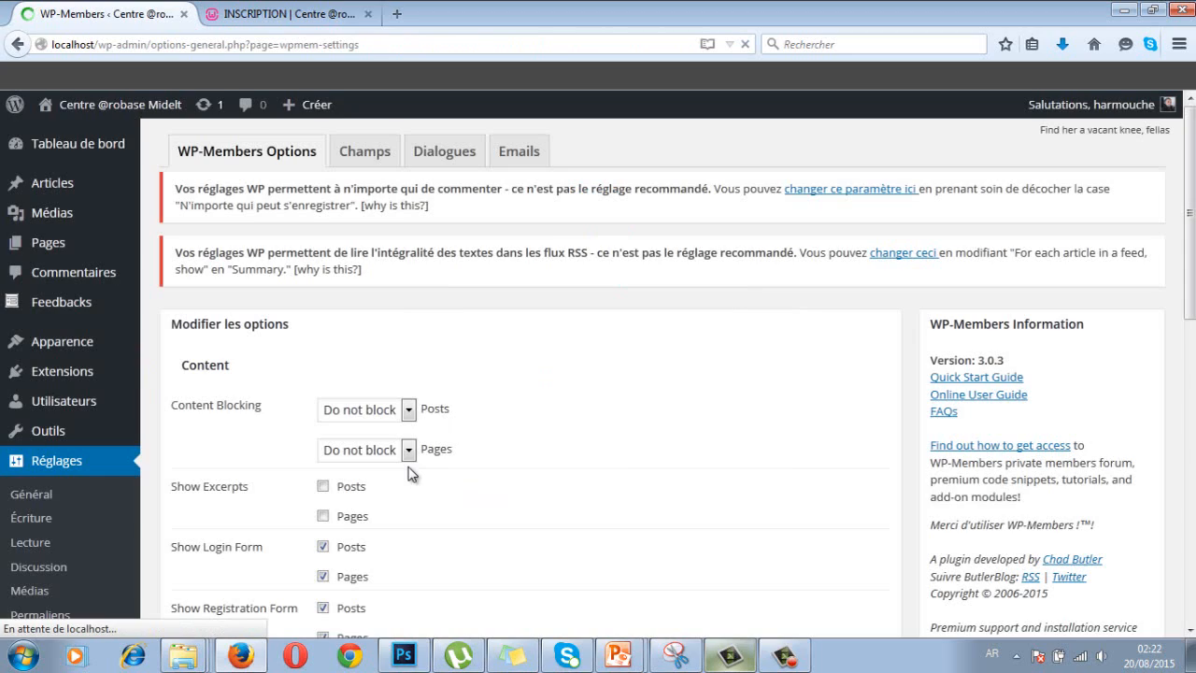
# - Reselect Twenty Ten as the form stylesheet and save the WP-Members settings again
pyautogui.scroll(-2, 411, 467)
pyautogui.scroll(-5, 411, 467)
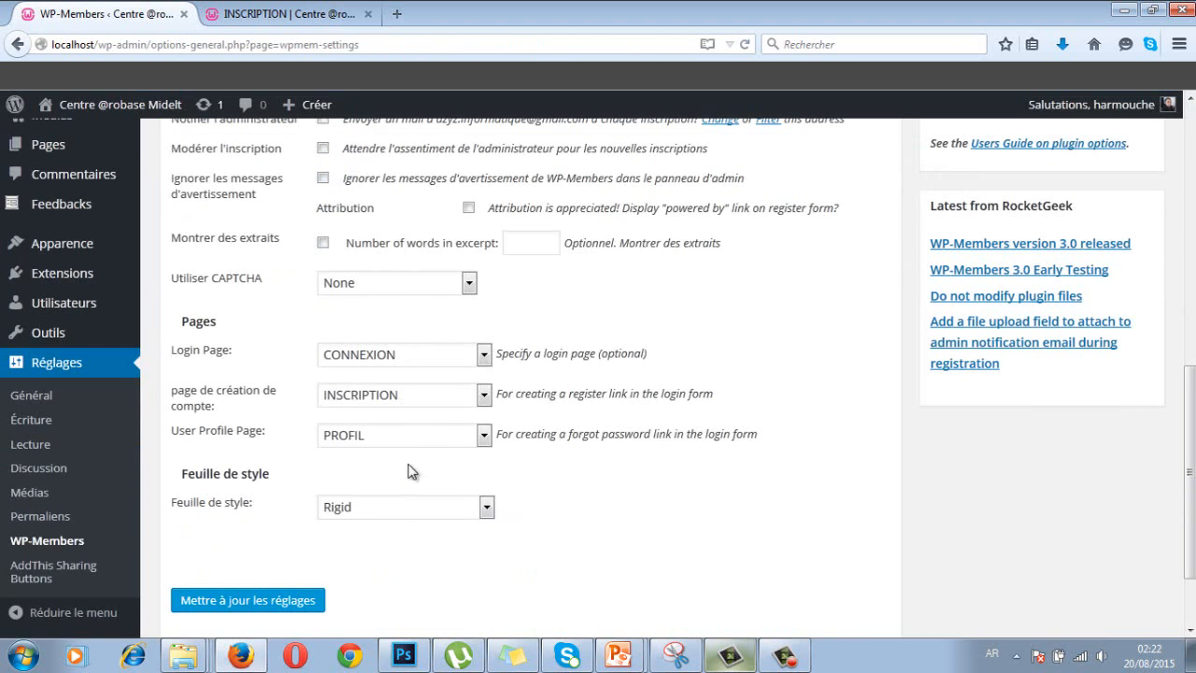
pyautogui.click(398, 507)
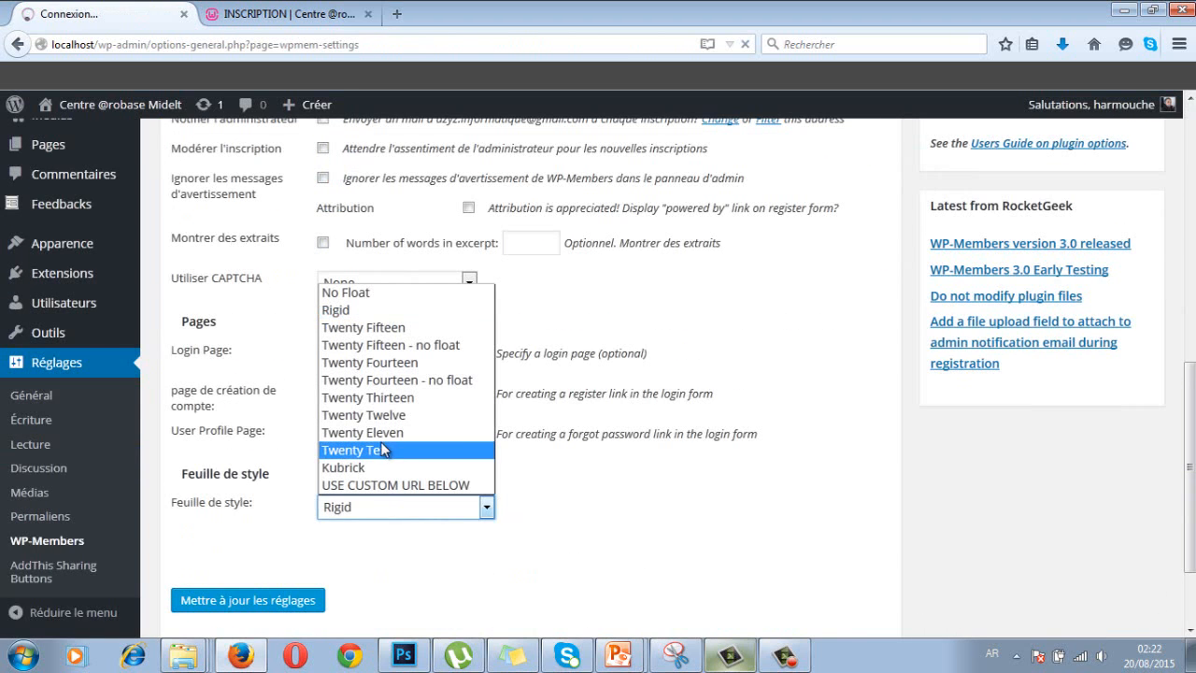
pyautogui.click(329, 530)
pyautogui.click(258, 600)
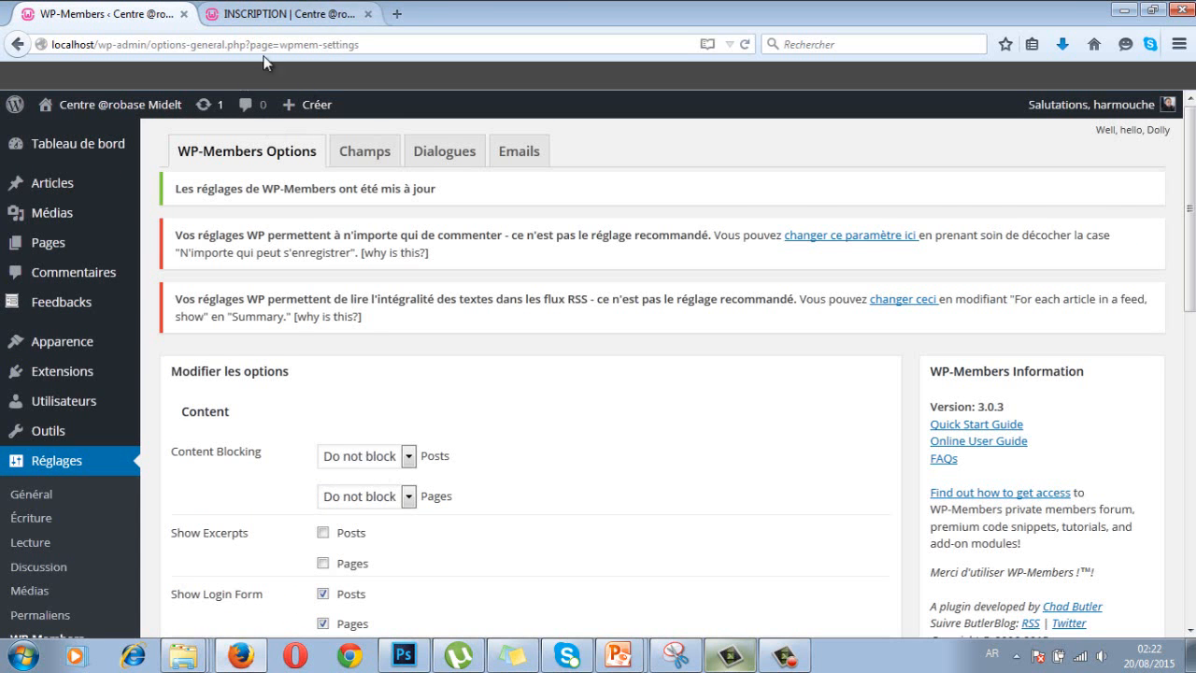
# - Reload the INSCRIPTION page in its own tab
pyautogui.click(280, 14)
pyautogui.click(187, 44)
pyautogui.press('Return')
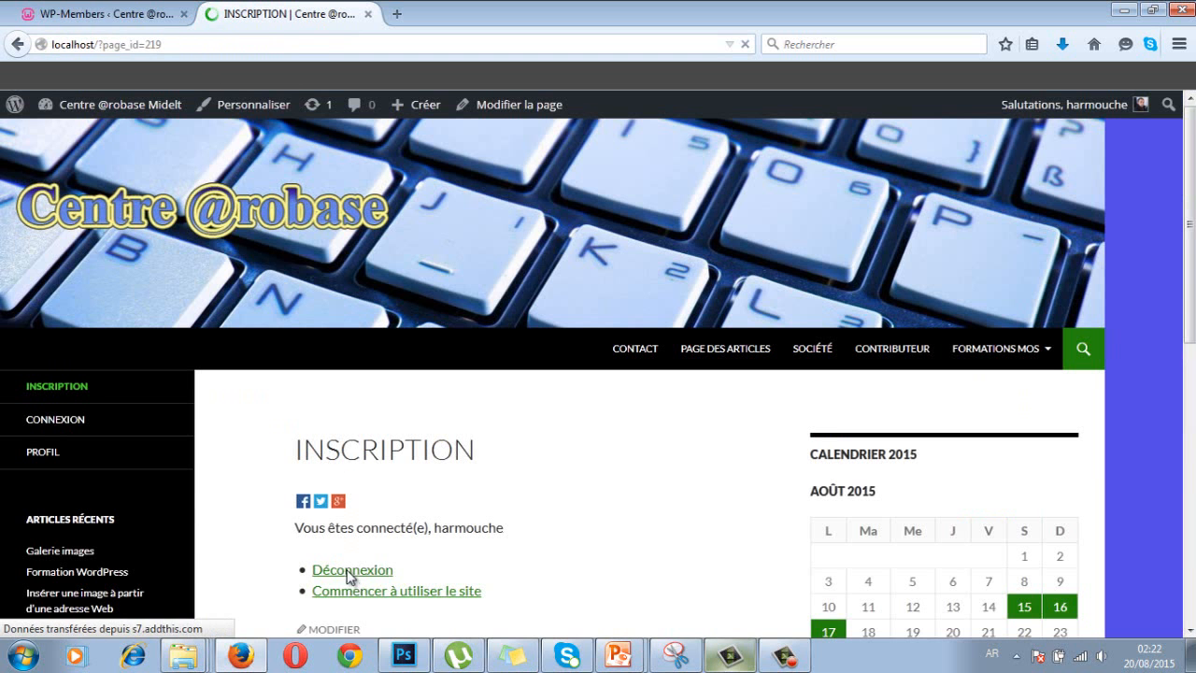
# - Log out, open INSCRIPTION from the sidebar menu, and scroll through the Twenty Ten-styled registration form
pyautogui.click(338, 572)
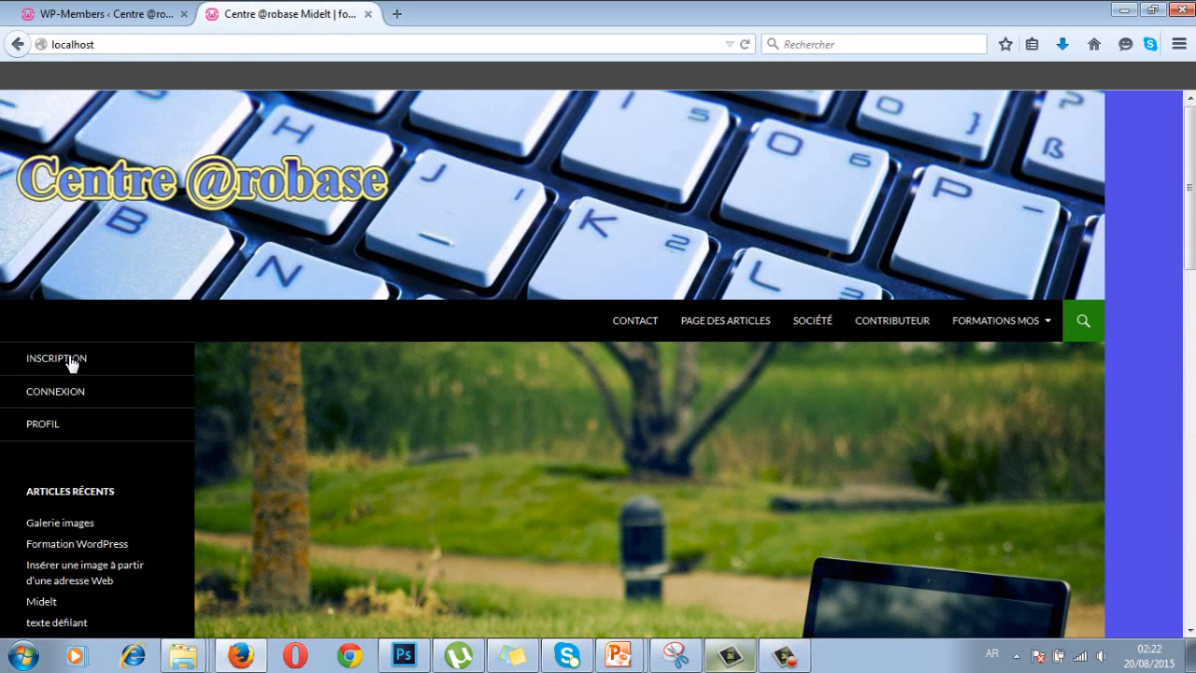
pyautogui.click(72, 363)
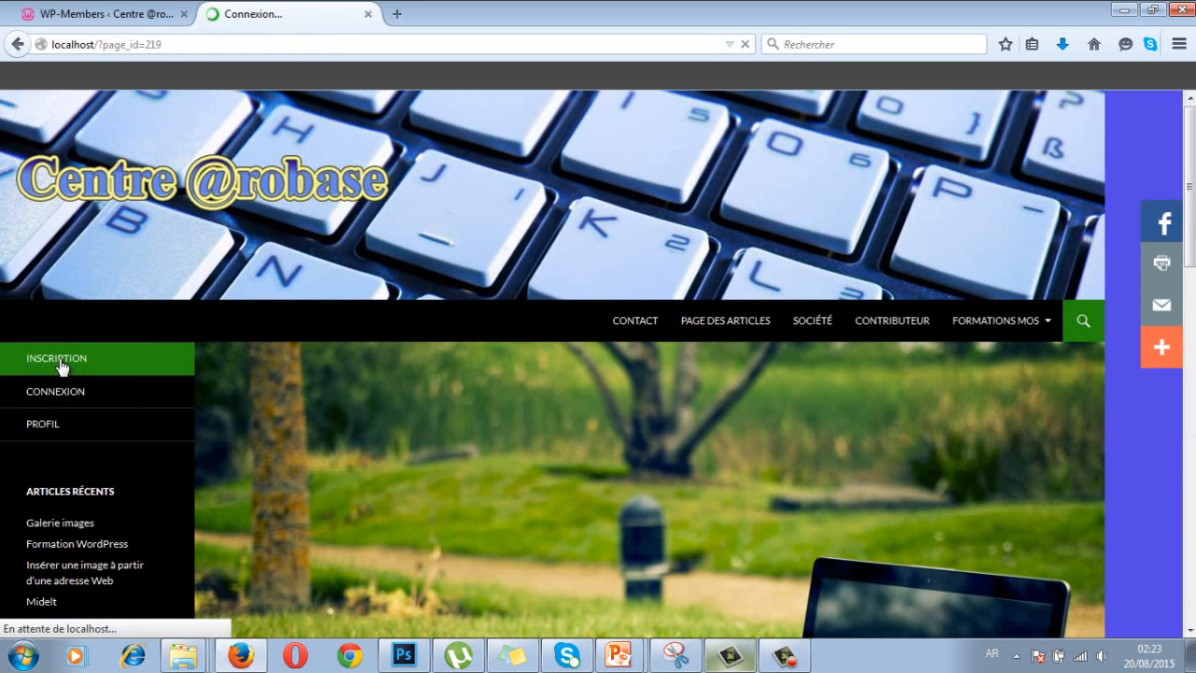
pyautogui.scroll(-4, 233, 421)
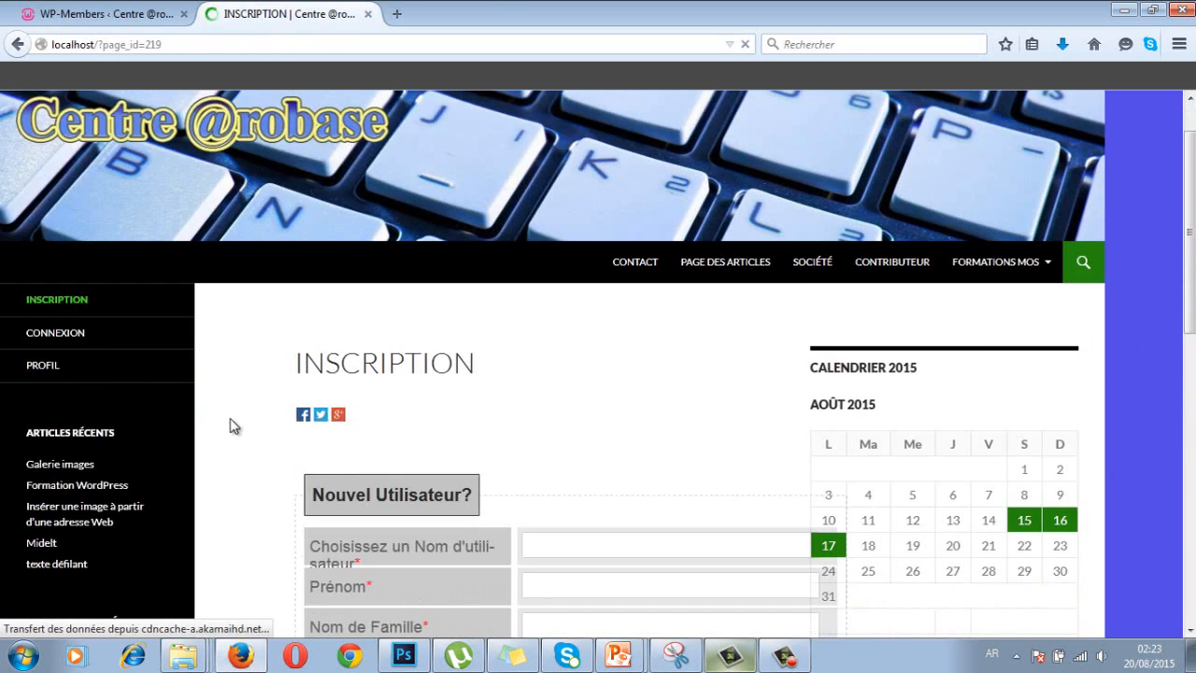
pyautogui.scroll(-2, 413, 411)
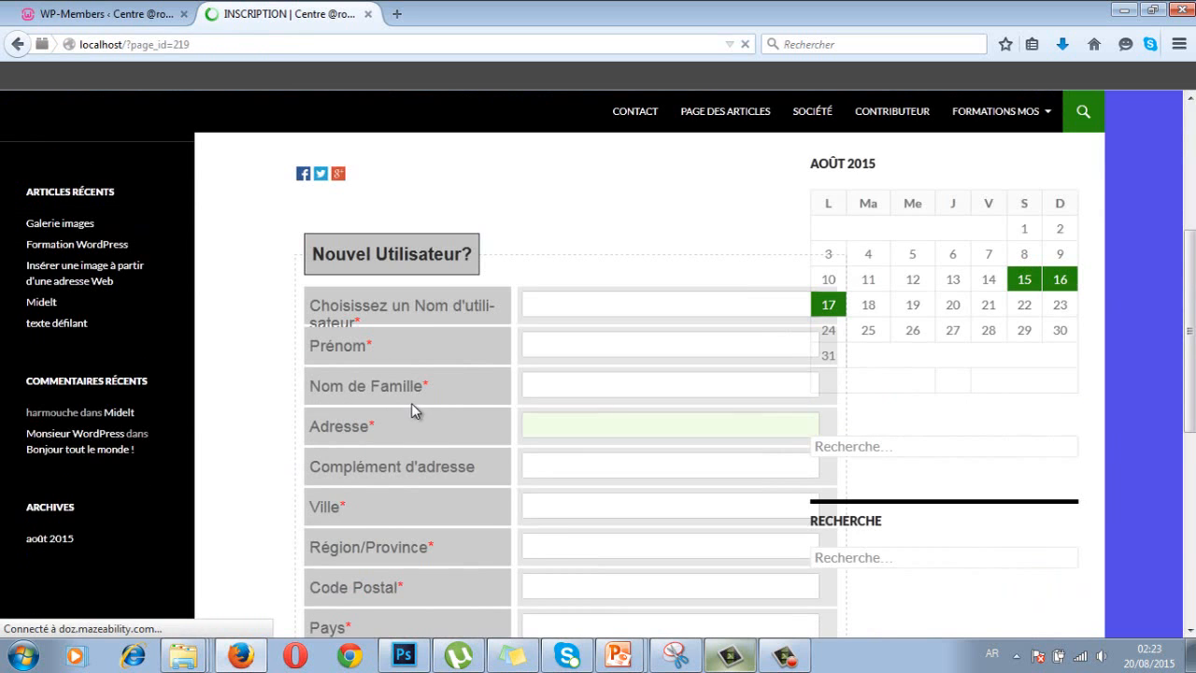
pyautogui.scroll(-3, 489, 309)
pyautogui.scroll(-3, 498, 309)
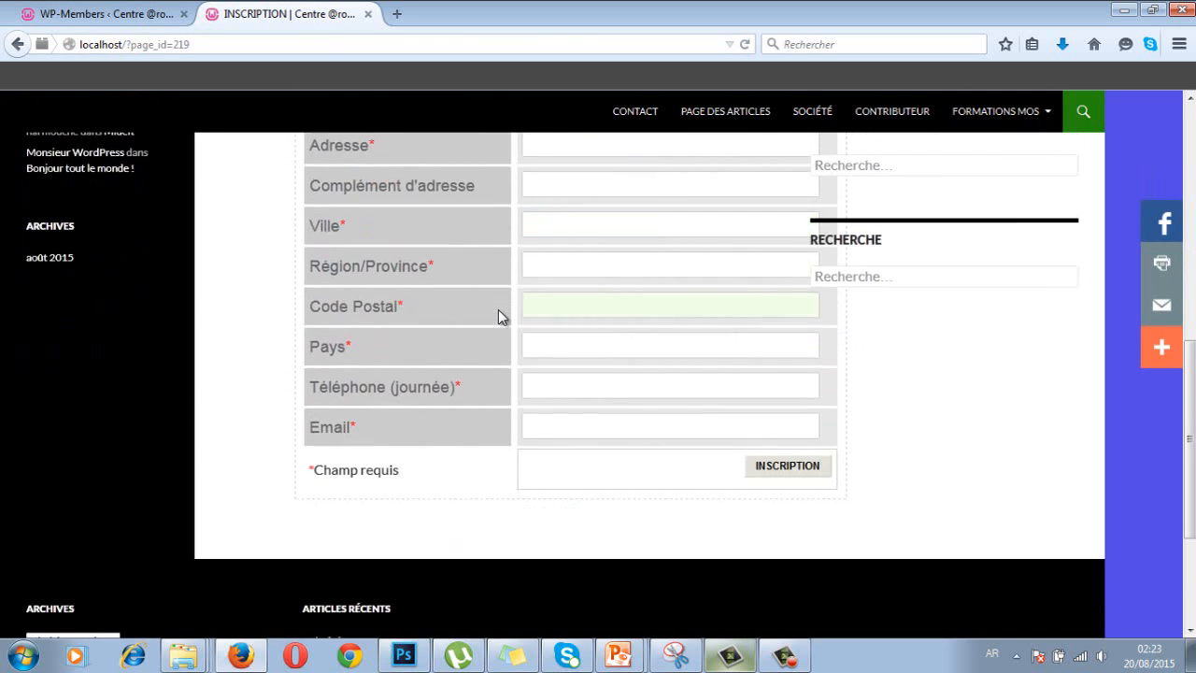
pyautogui.scroll(4, 498, 310)
pyautogui.scroll(2, 498, 316)
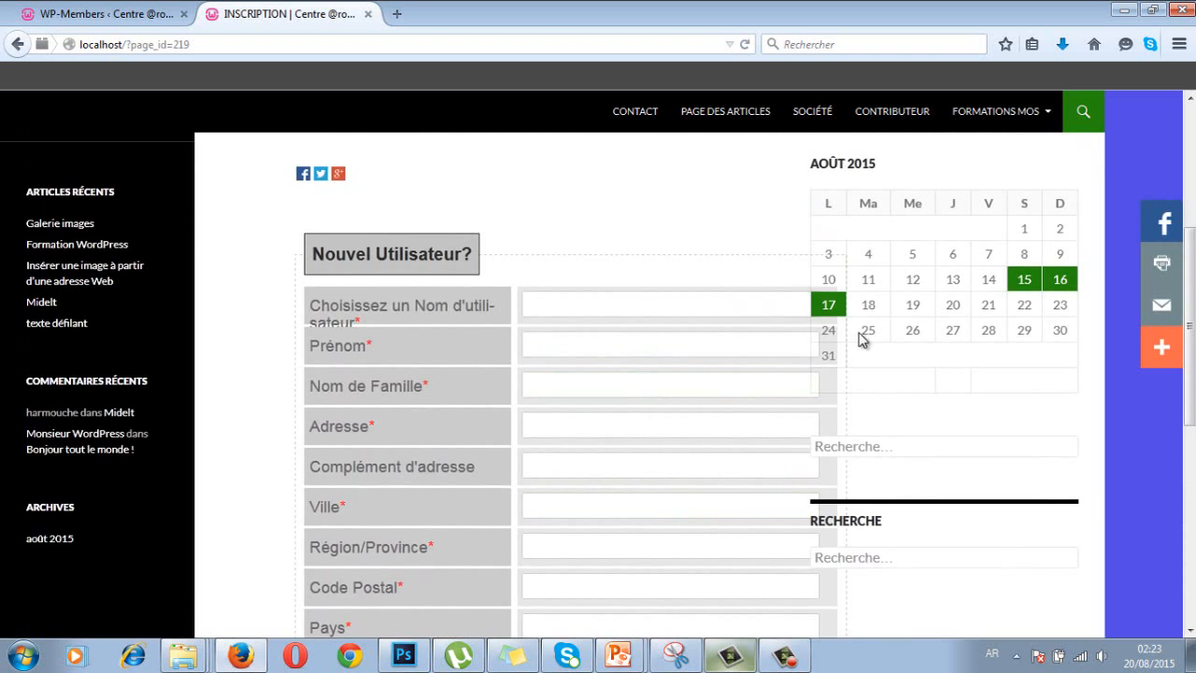
pyautogui.scroll(2, 942, 272)
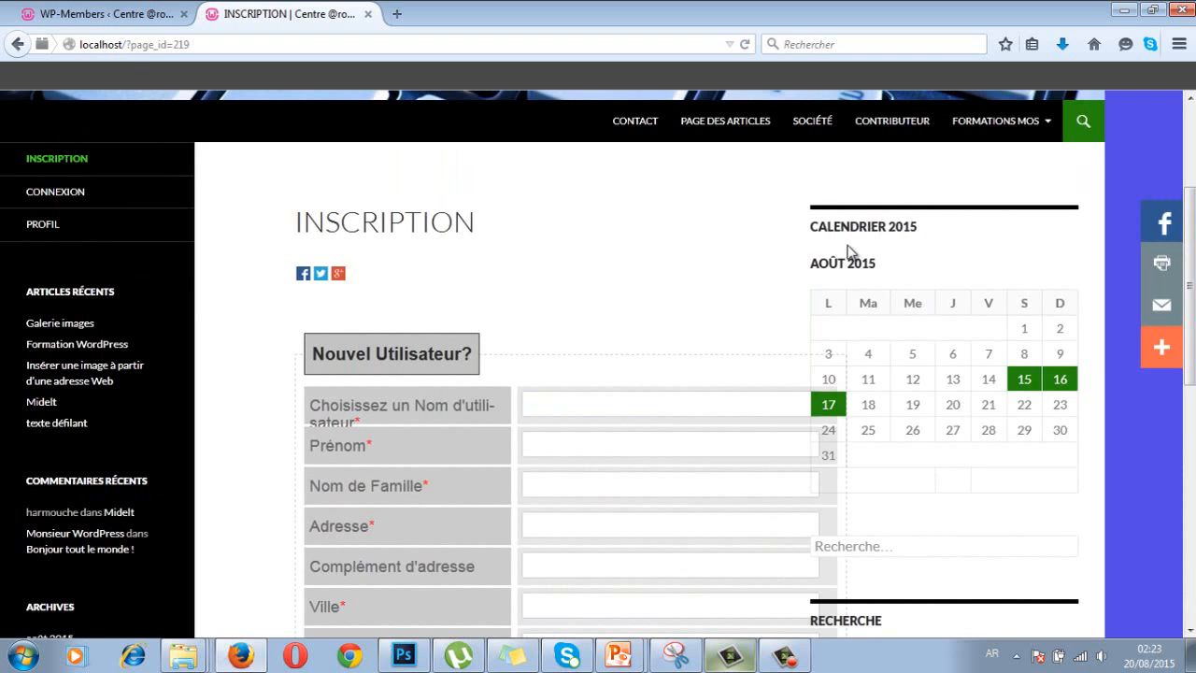
# - Go to the Toutes les pages list, signing back in to the admin
pyautogui.click(91, 15)
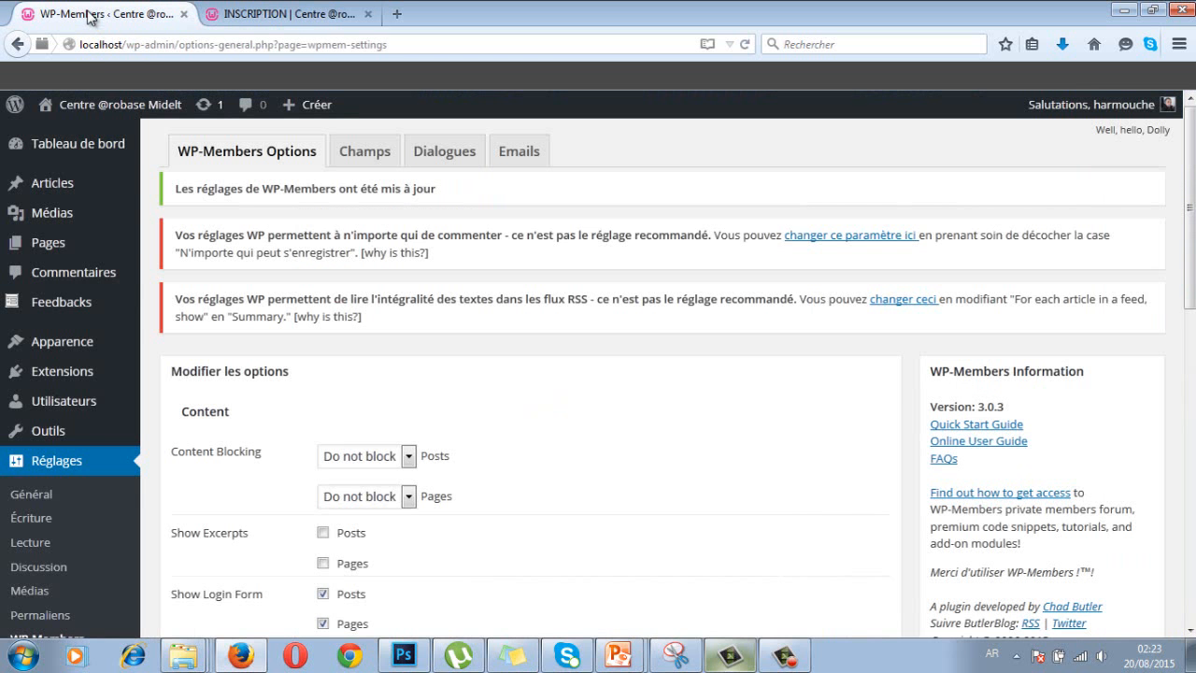
pyautogui.click(44, 245)
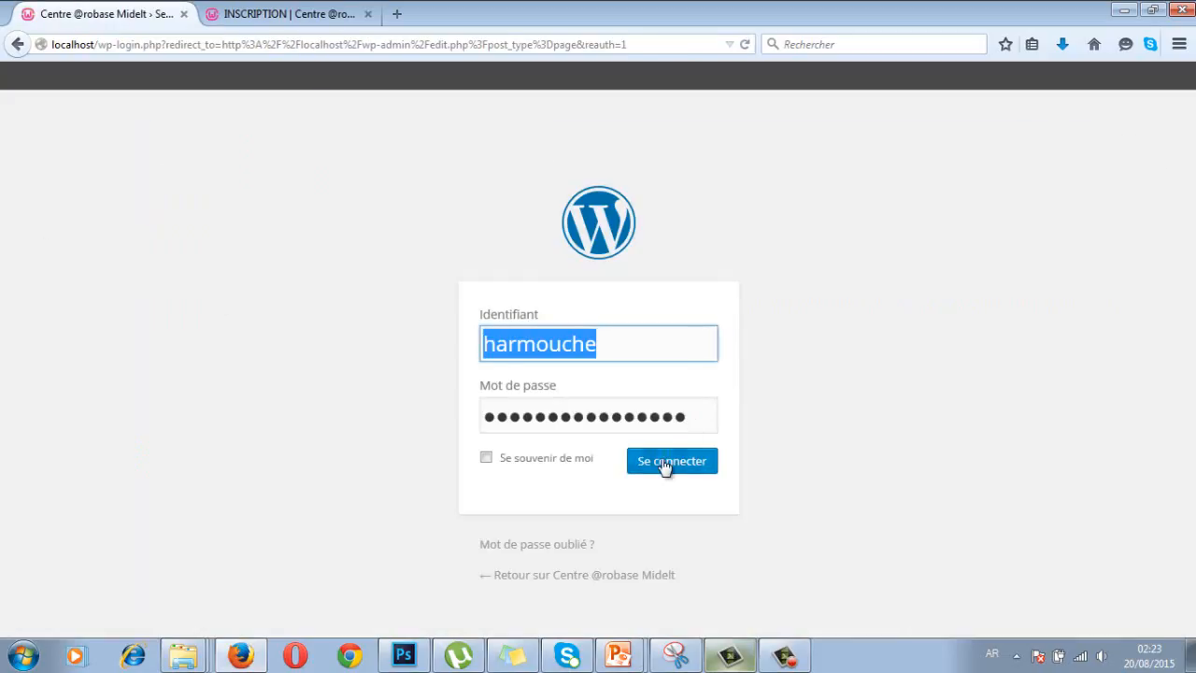
pyautogui.click(665, 467)
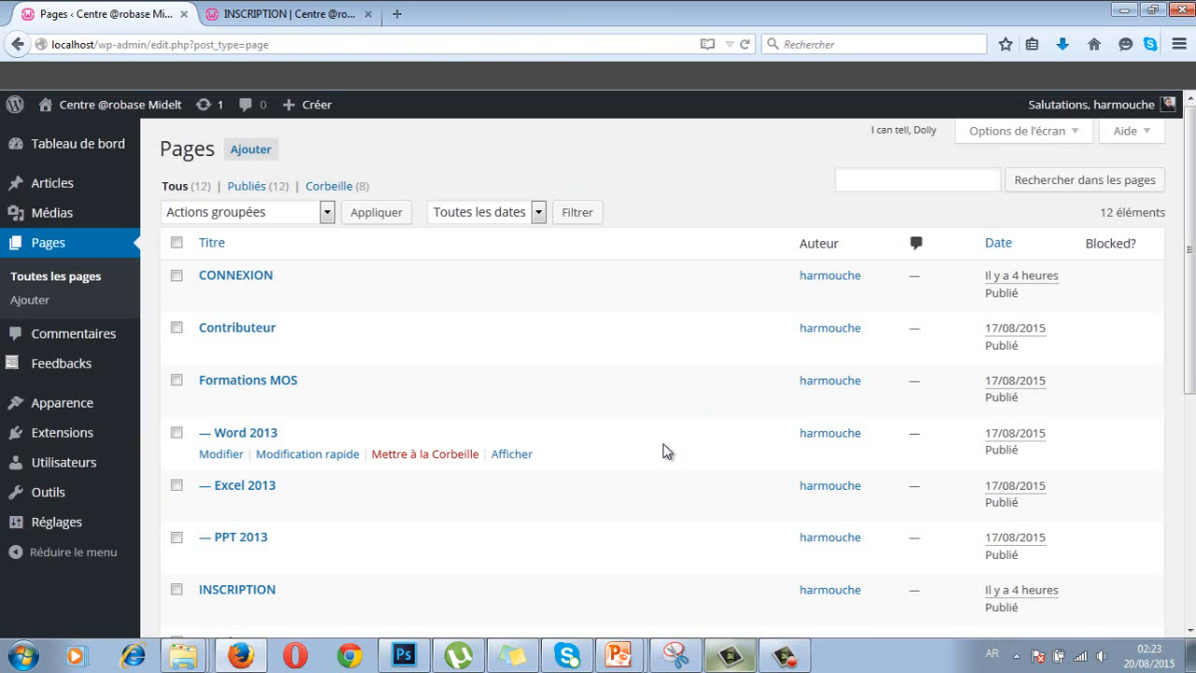
pyautogui.click(229, 589)
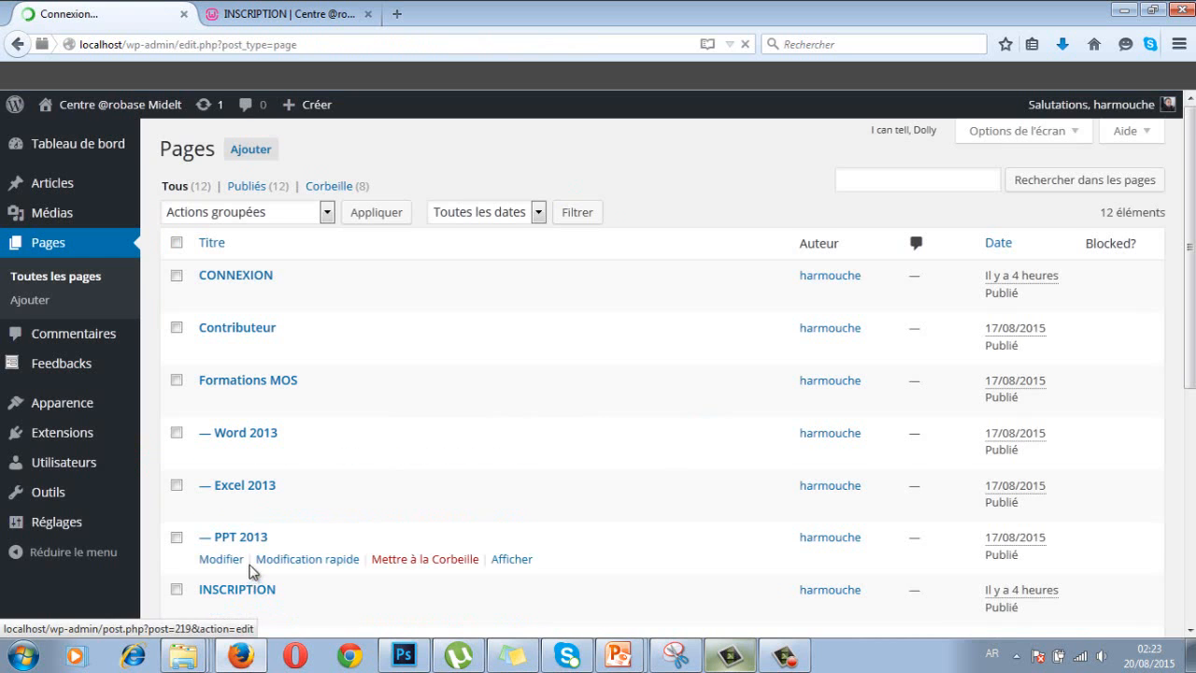
pyautogui.scroll(-2, 250, 573)
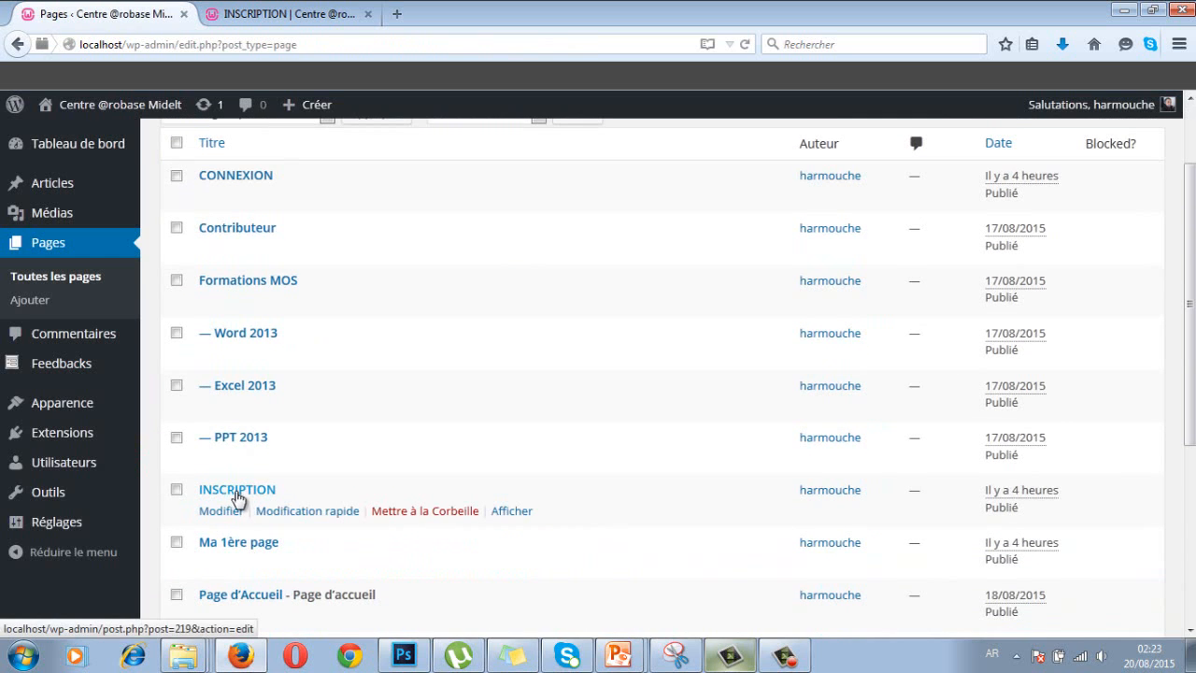
# - Quick-edit INSCRIPTION to use the Page plein écran template and update it
pyautogui.click(305, 516)
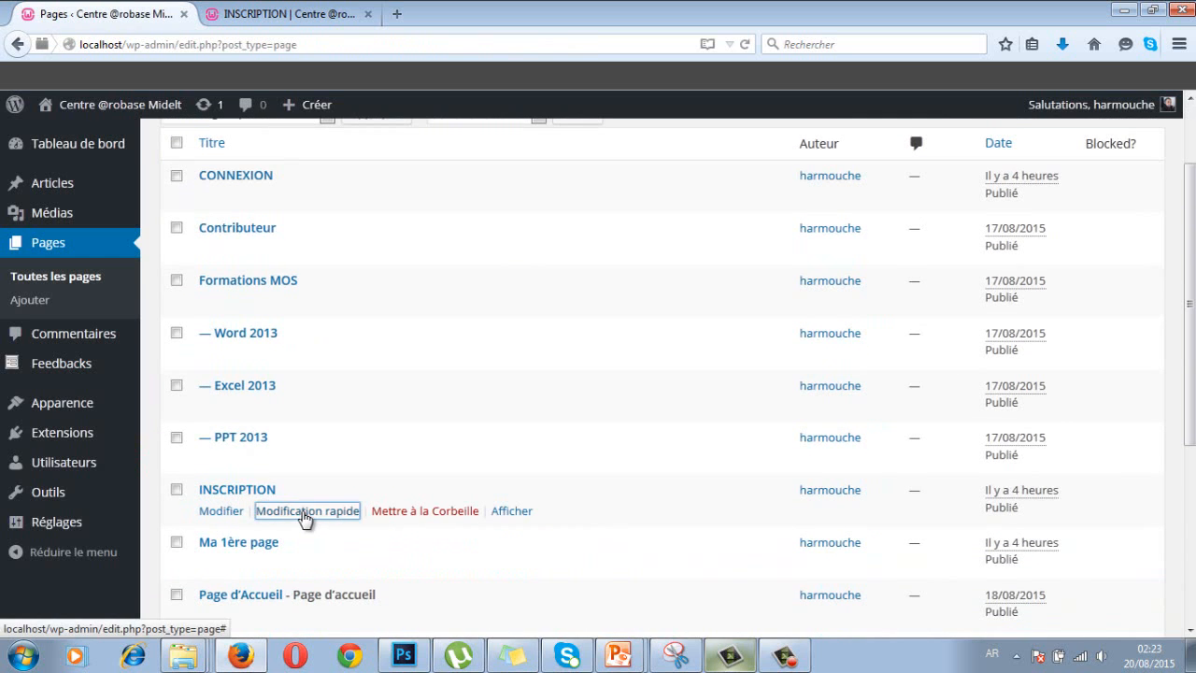
pyautogui.scroll(-3, 315, 507)
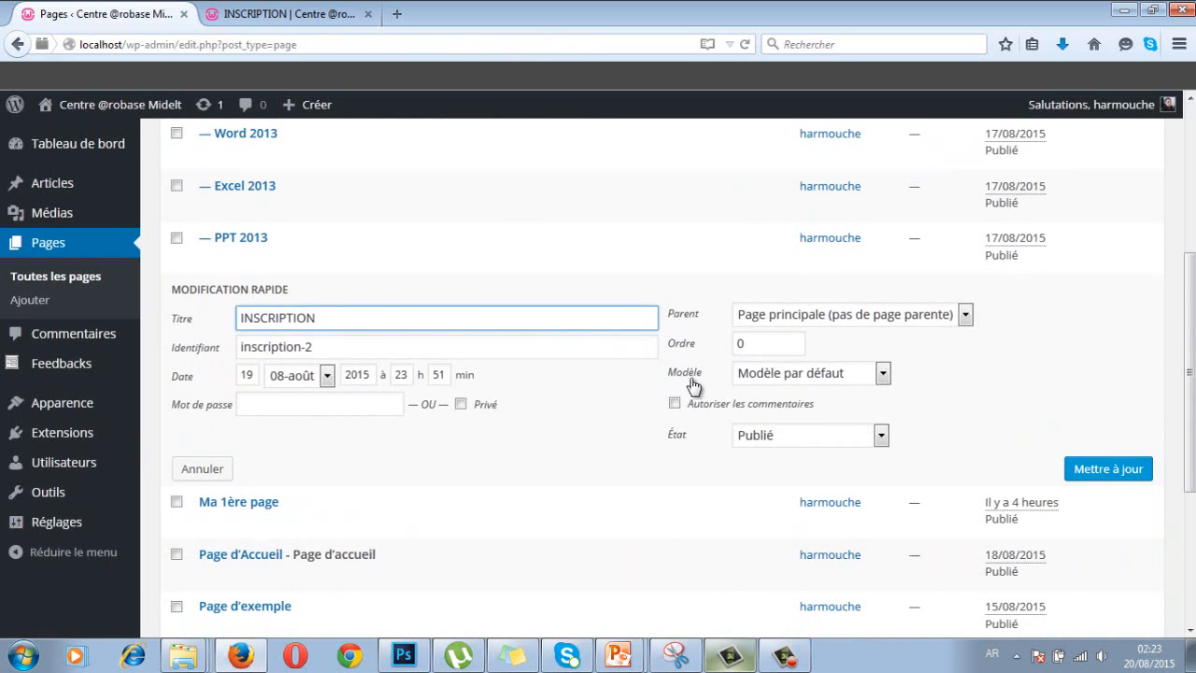
pyautogui.click(794, 379)
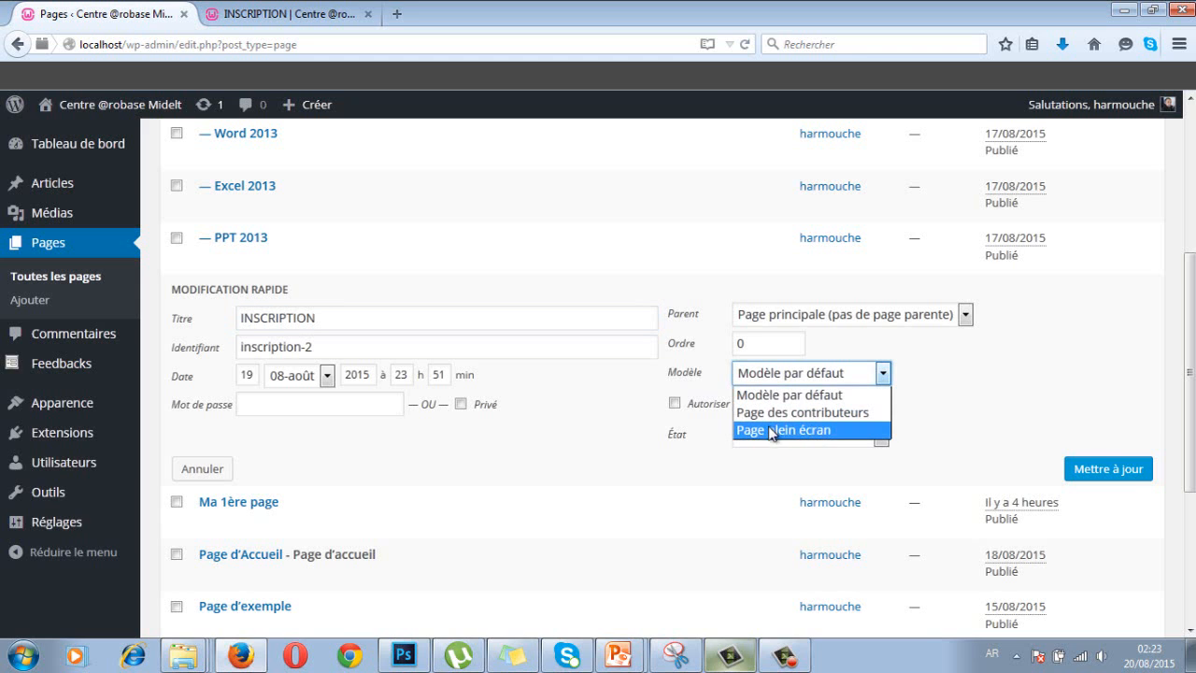
pyautogui.click(795, 431)
pyautogui.click(1096, 474)
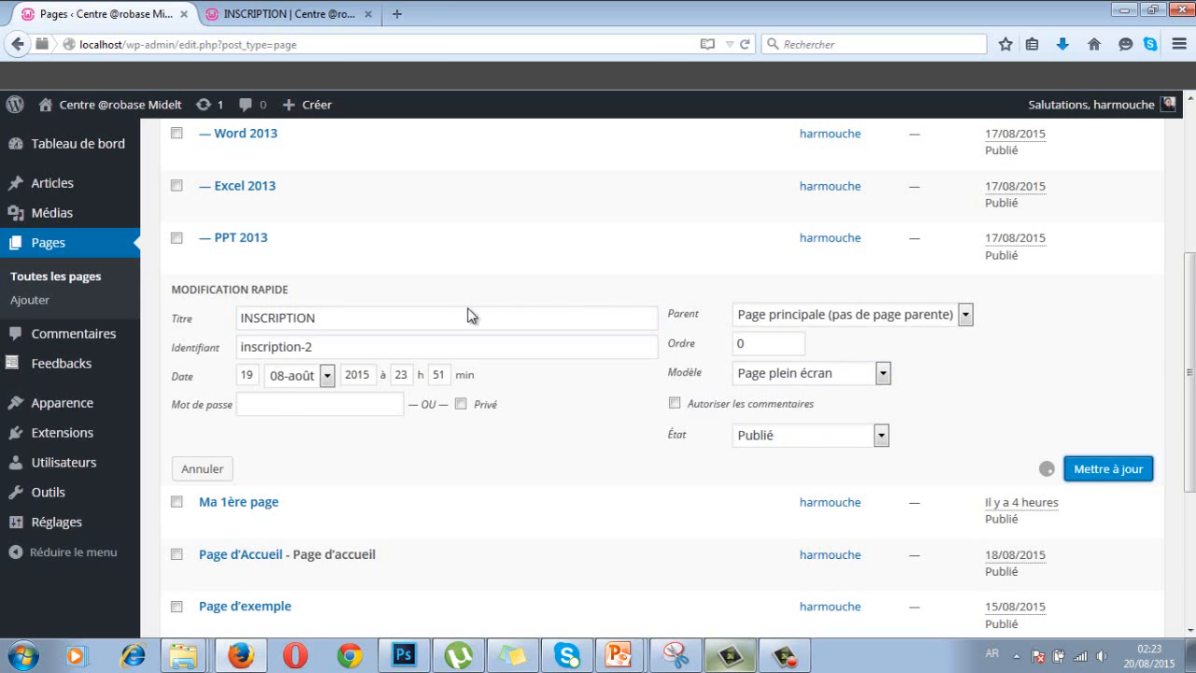
# - Reload the INSCRIPTION page to pick up the new template
pyautogui.click(306, 17)
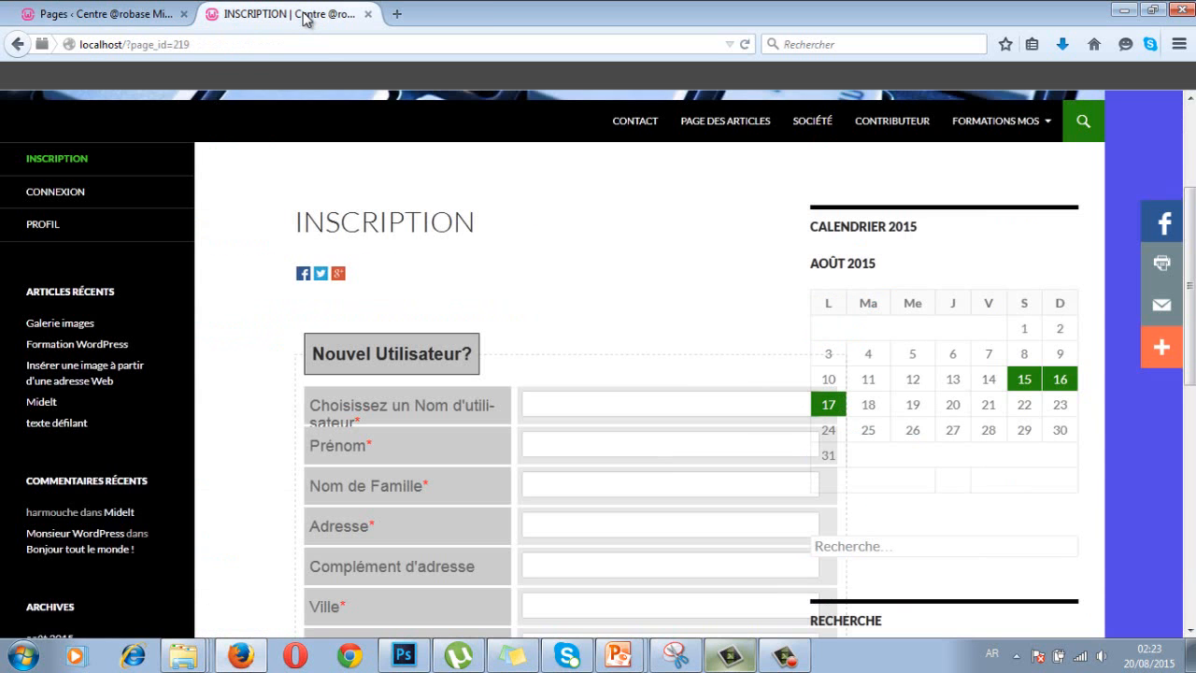
pyautogui.click(183, 47)
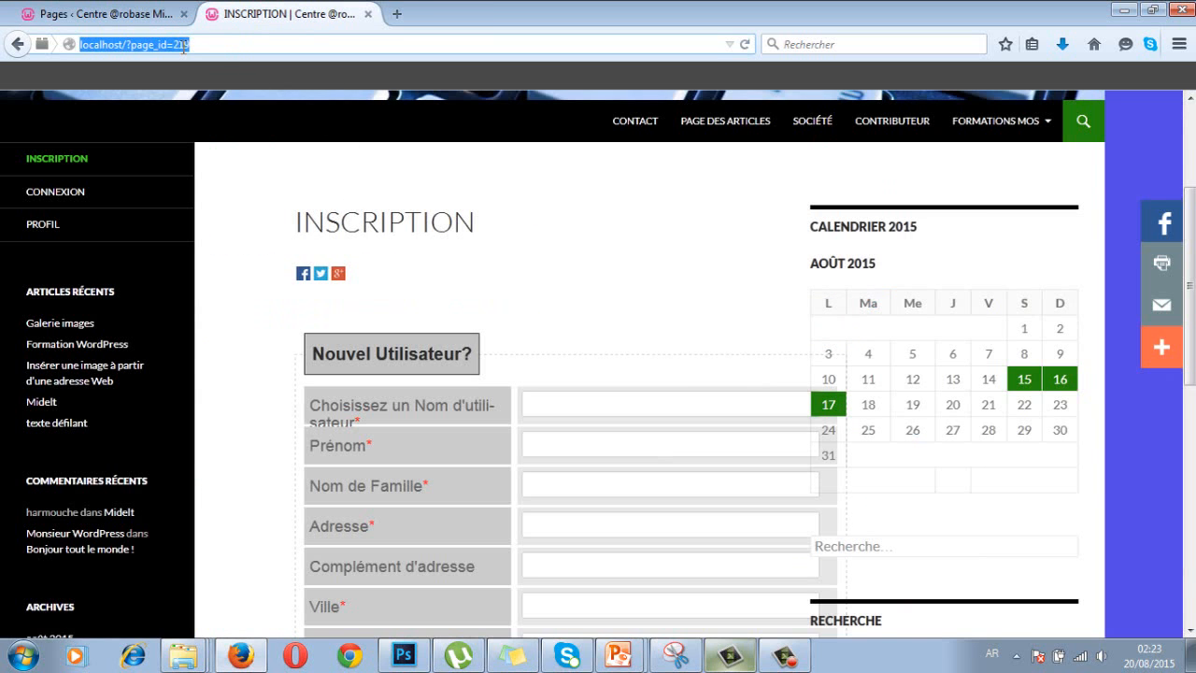
pyautogui.press('Return')
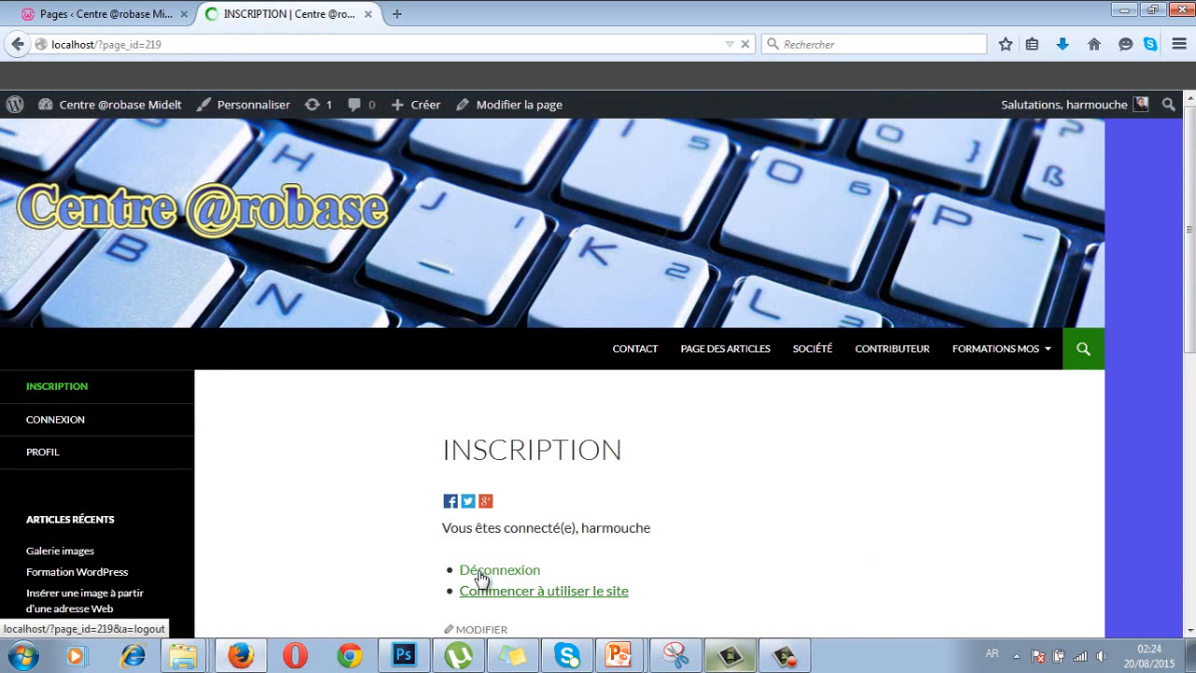
# - Log out, review the full-width INSCRIPTION form, then return to admin Pages and sign back in
pyautogui.click(479, 572)
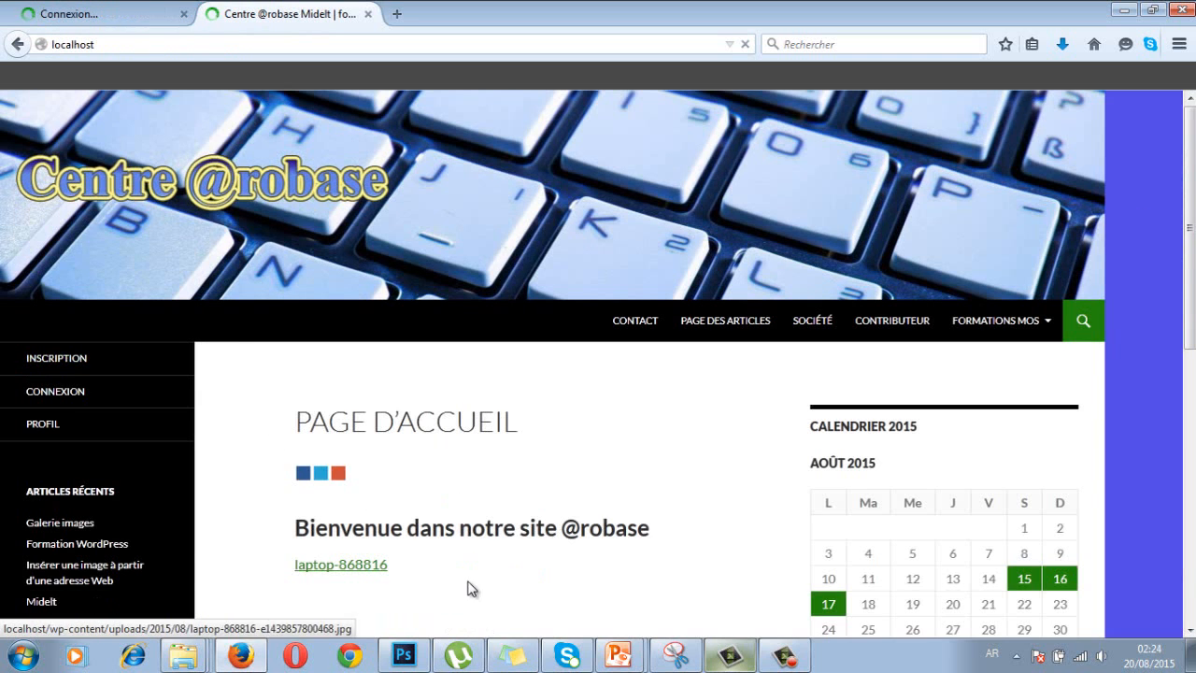
pyautogui.click(47, 362)
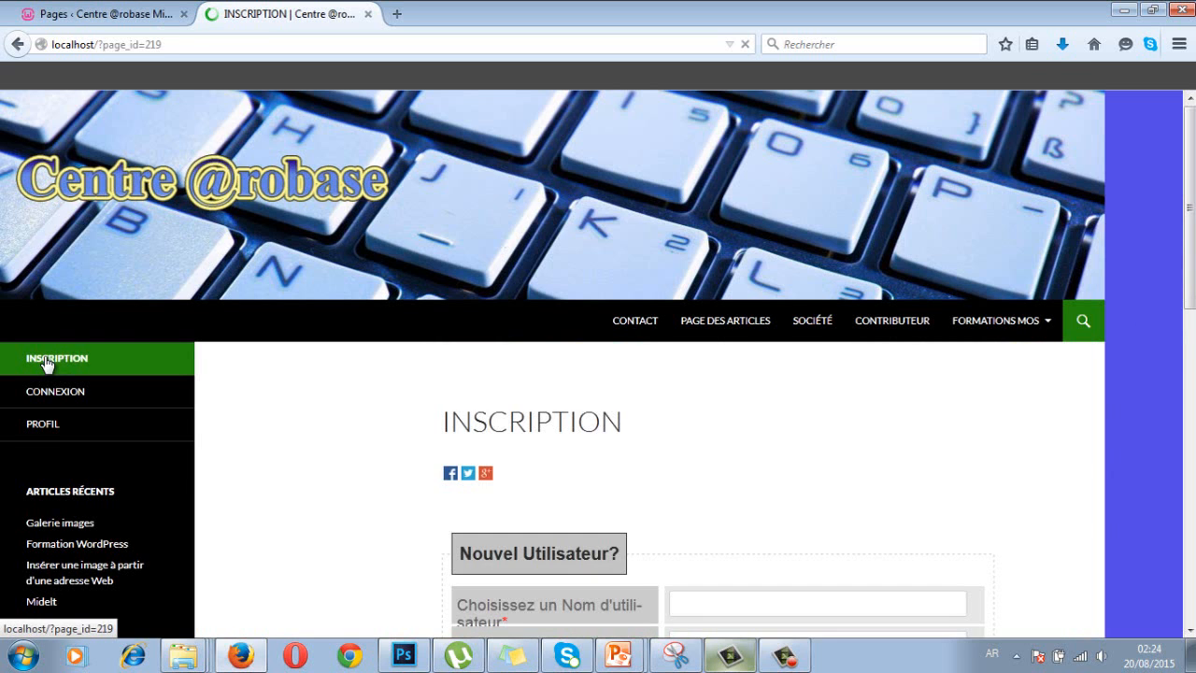
pyautogui.scroll(-3, 280, 430)
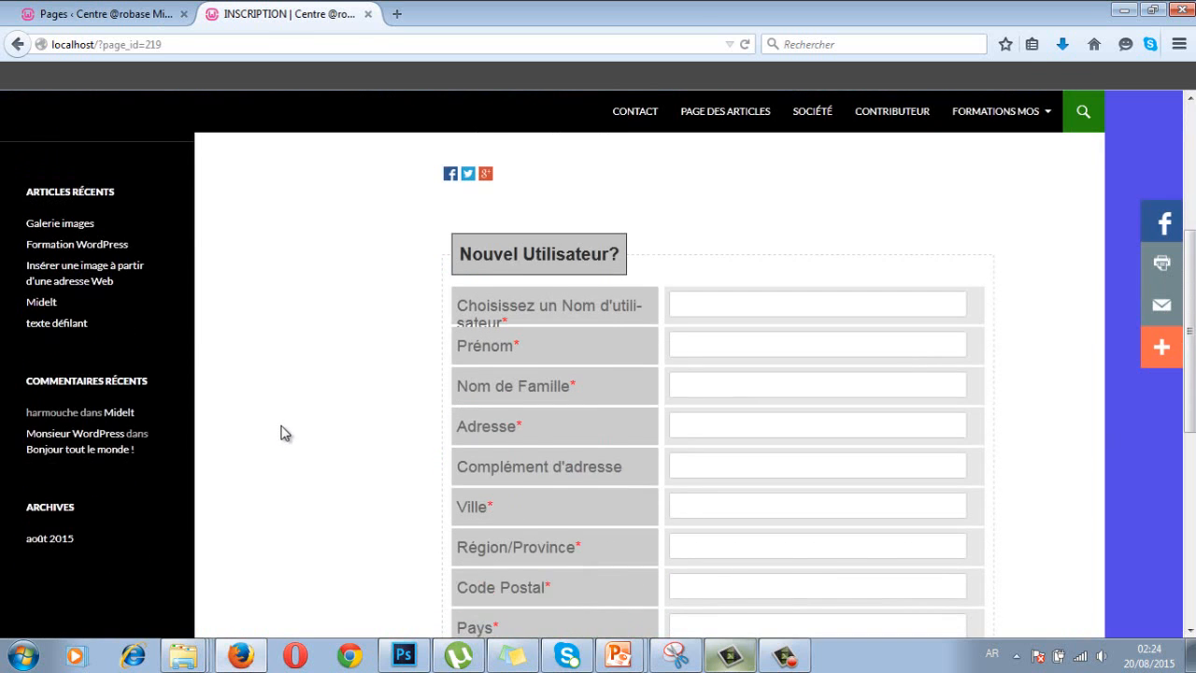
pyautogui.scroll(-2, 284, 433)
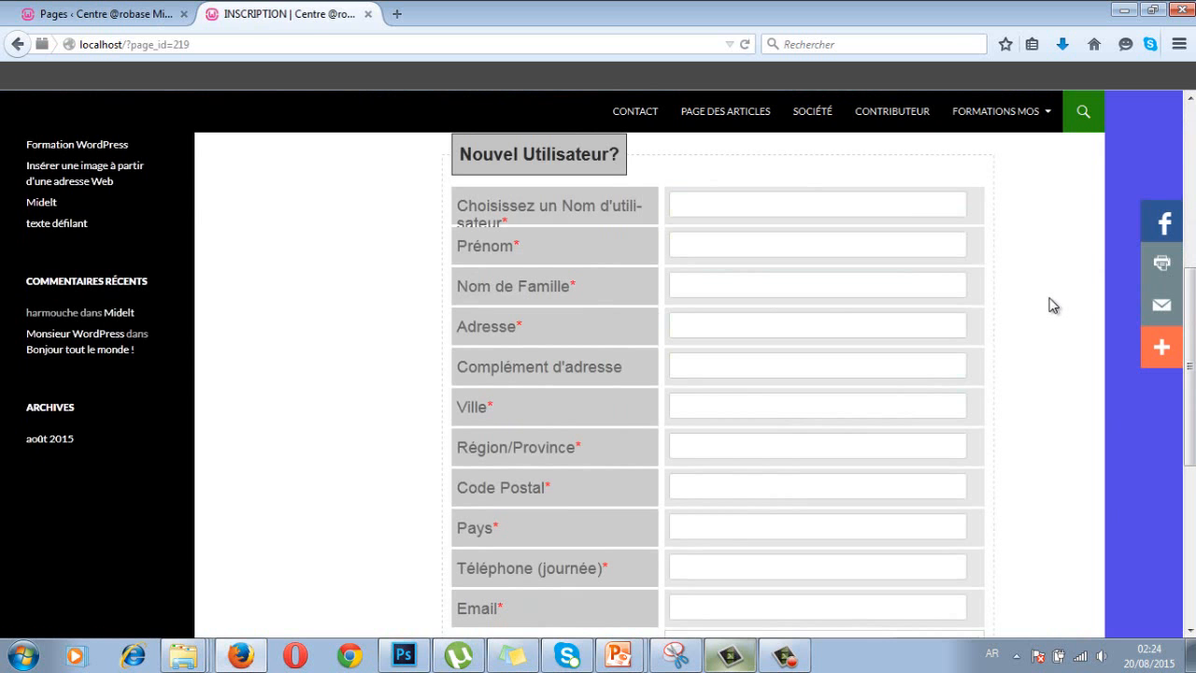
pyautogui.scroll(3, 1047, 308)
pyautogui.scroll(1, 1043, 297)
pyautogui.scroll(-3, 1043, 297)
pyautogui.scroll(-3, 759, 304)
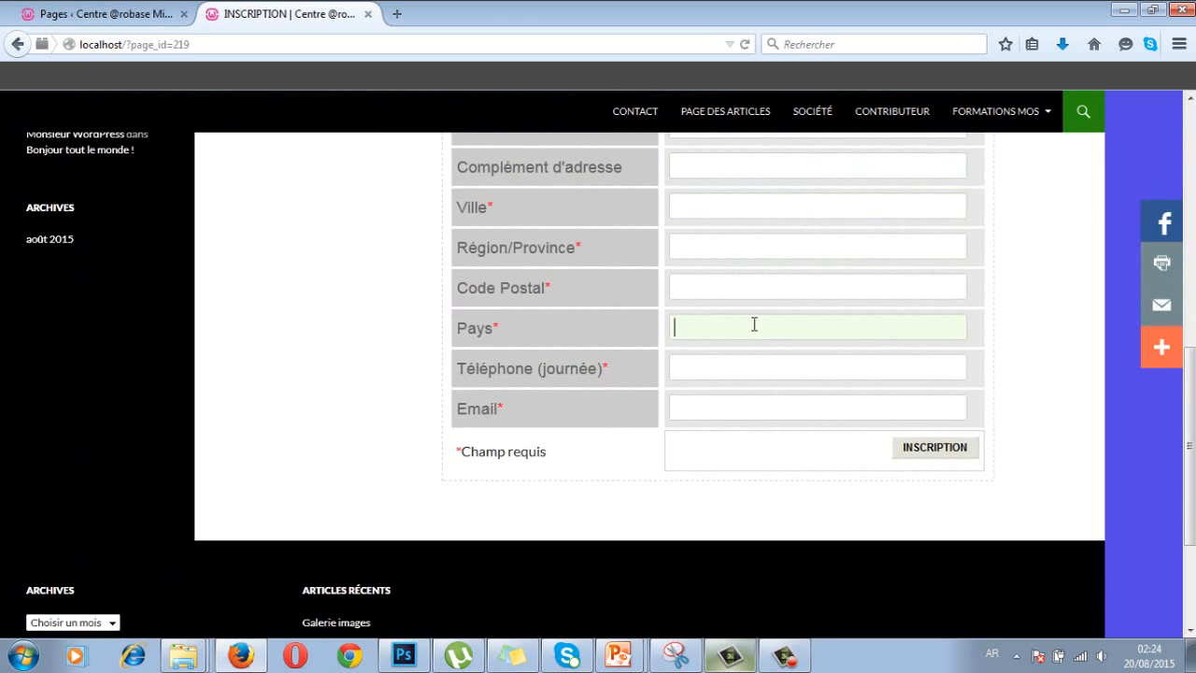
pyautogui.click(129, 19)
pyautogui.click(690, 502)
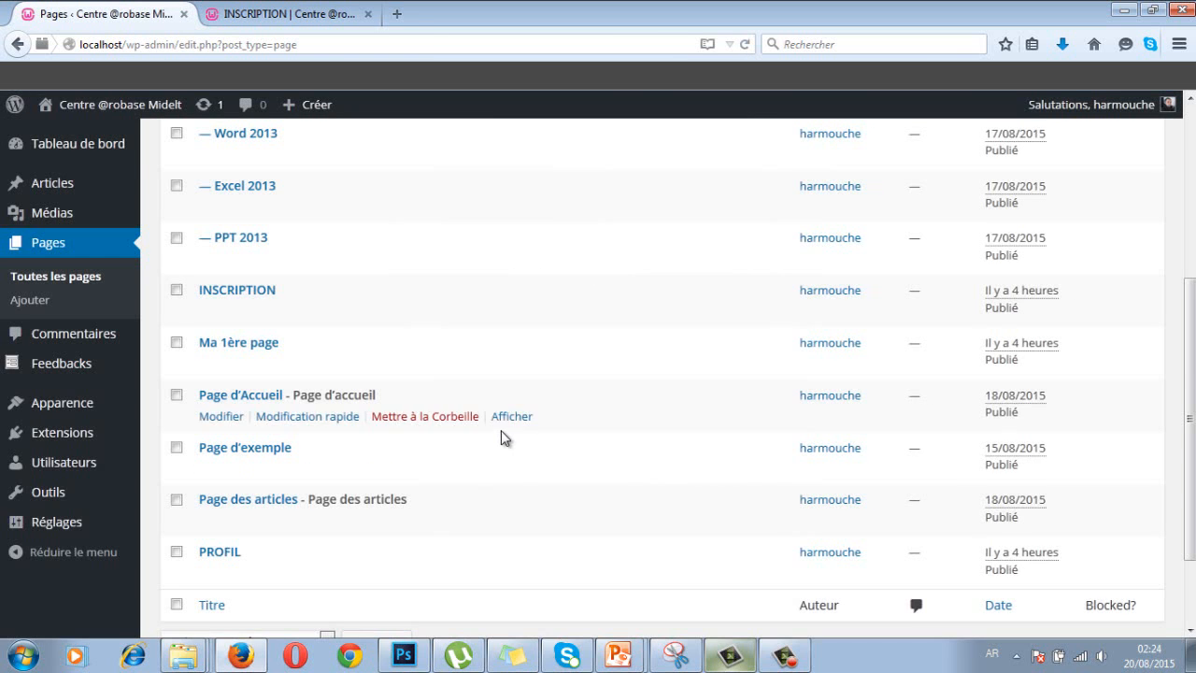
# - Open the Champs tab of the WP-Members settings from Réglages > WP-Members
pyautogui.scroll(3, 501, 432)
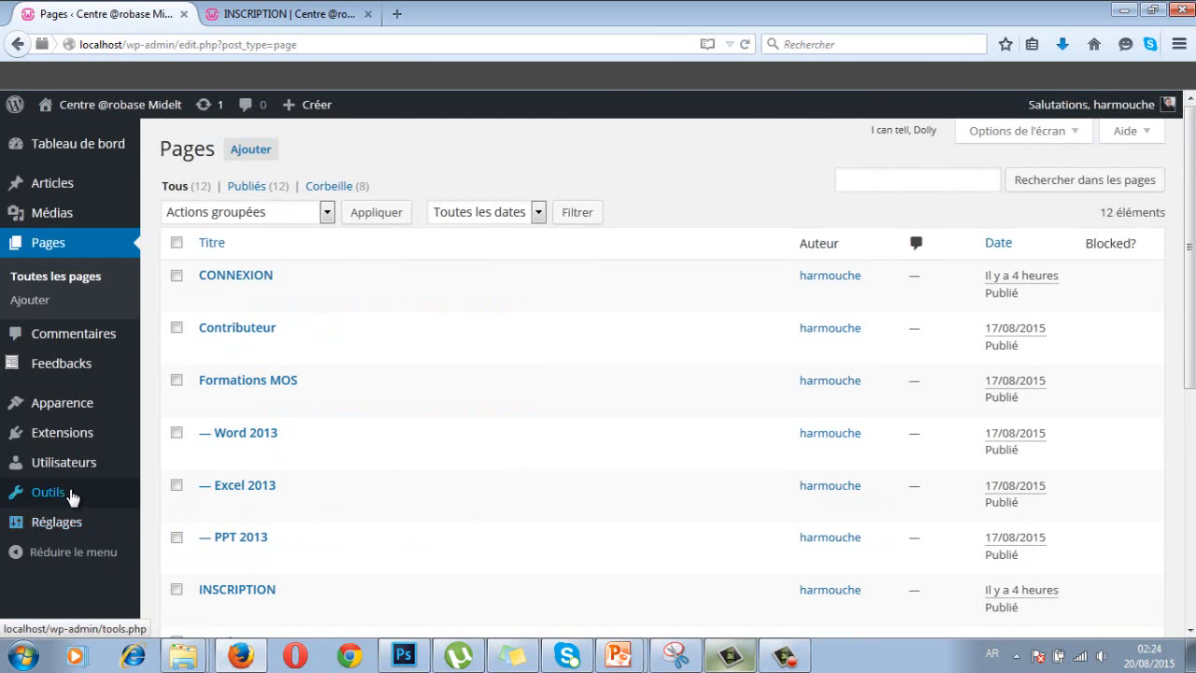
pyautogui.moveTo(84, 529)
pyautogui.click(205, 558)
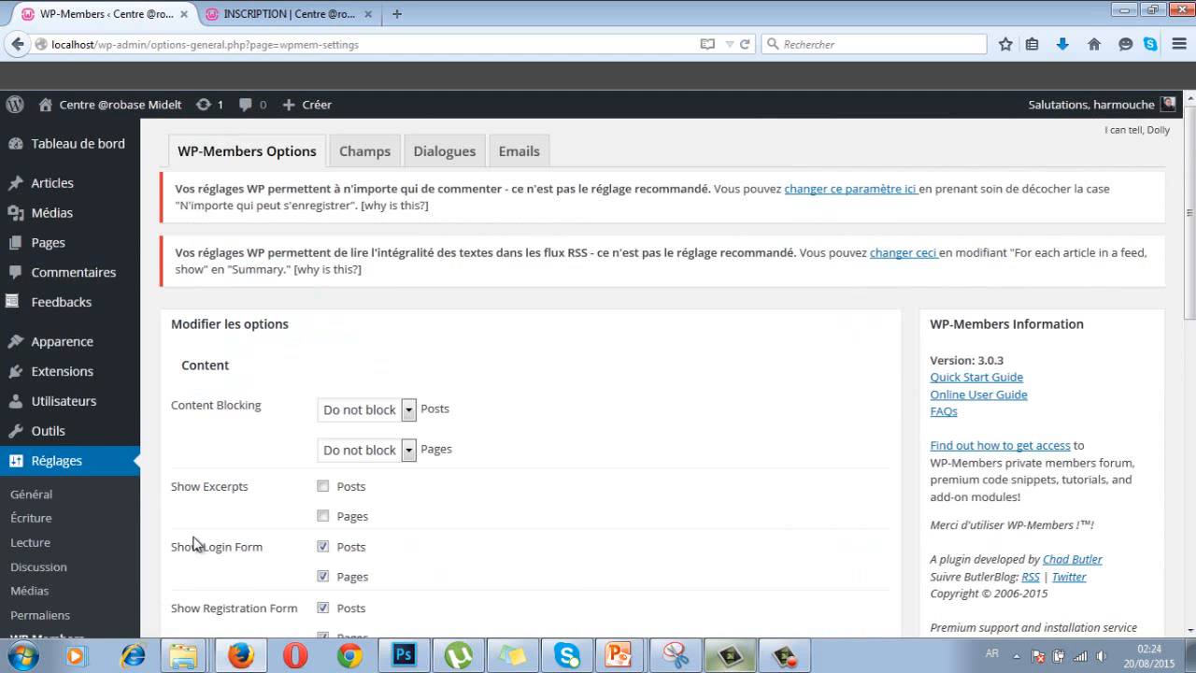
pyautogui.click(364, 161)
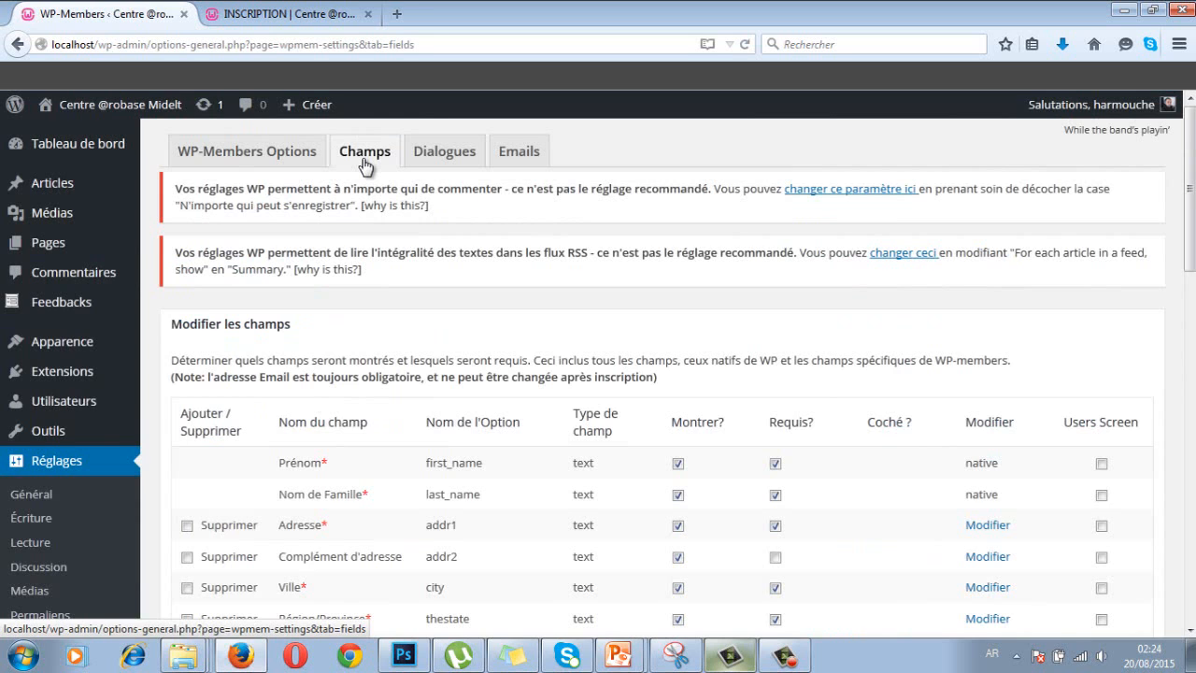
pyautogui.click(364, 161)
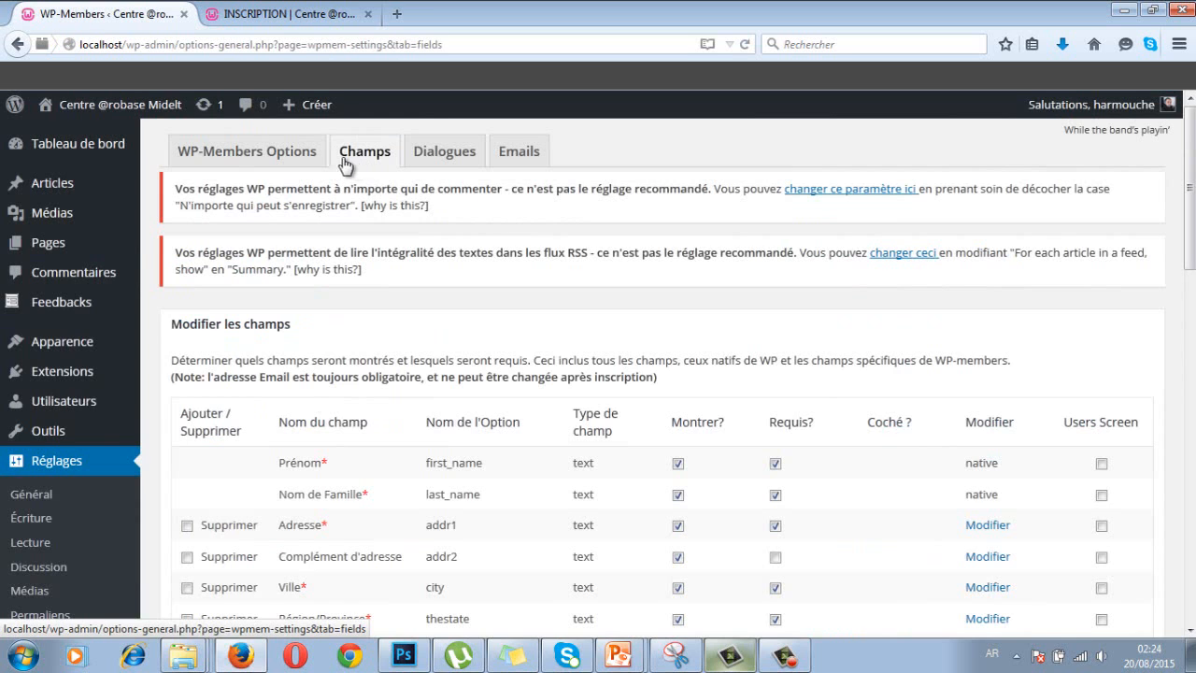
pyautogui.click(316, 22)
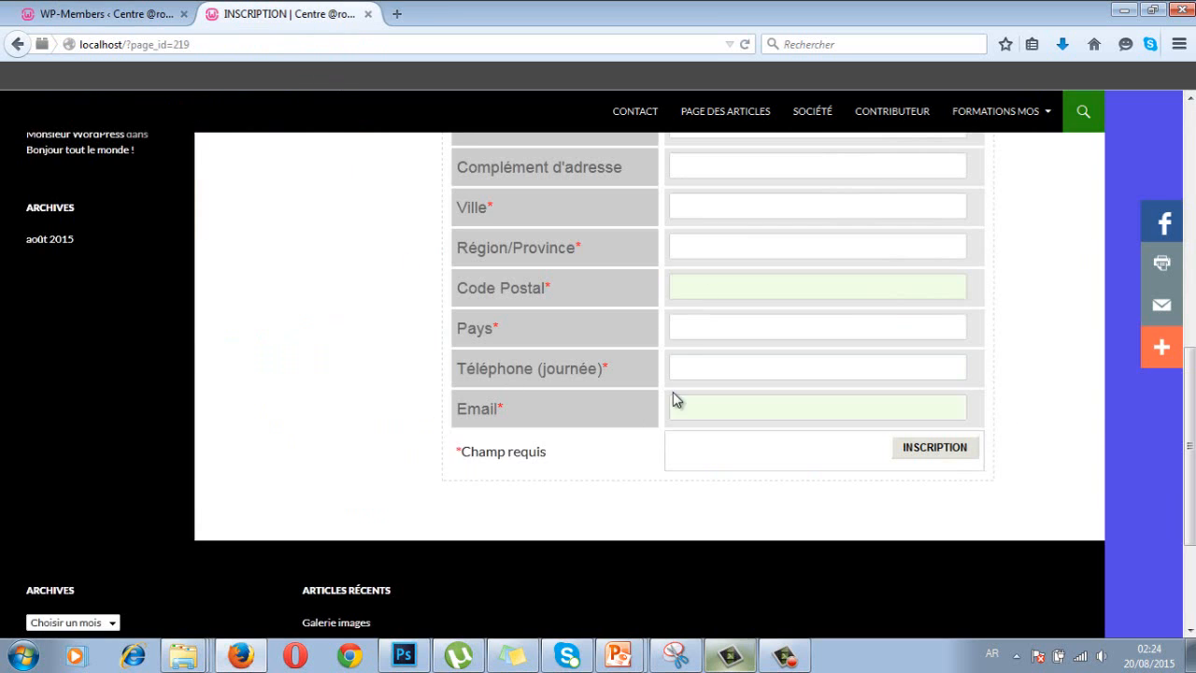
pyautogui.scroll(5, 667, 369)
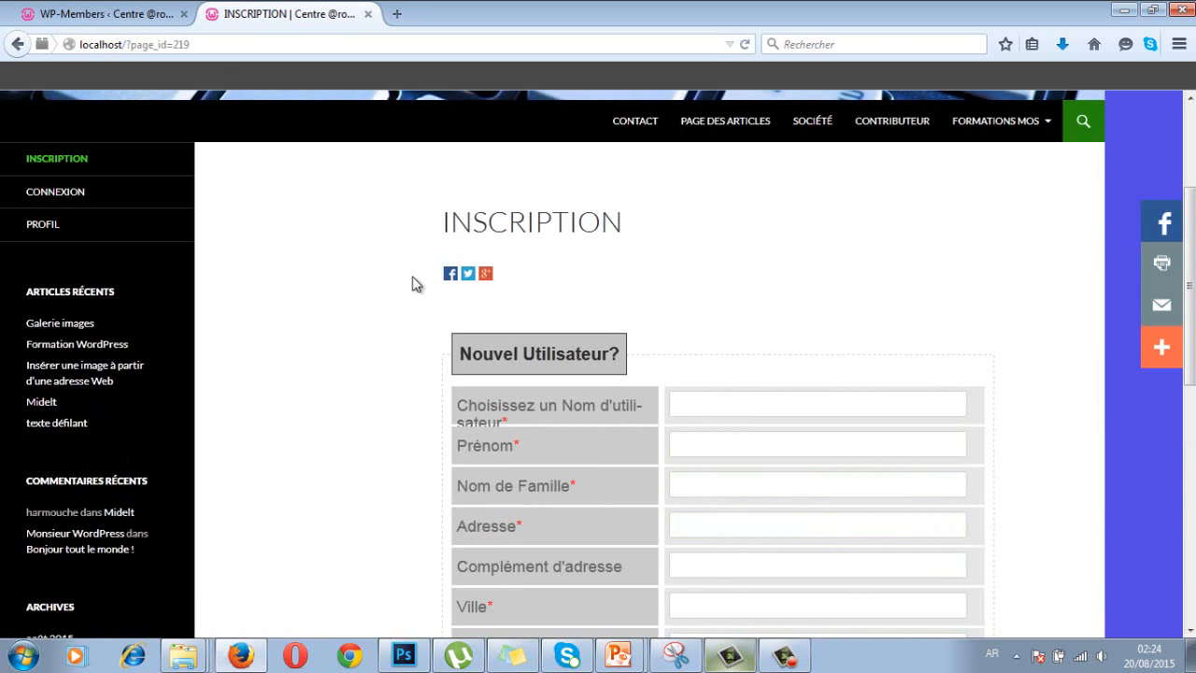
pyautogui.click(105, 15)
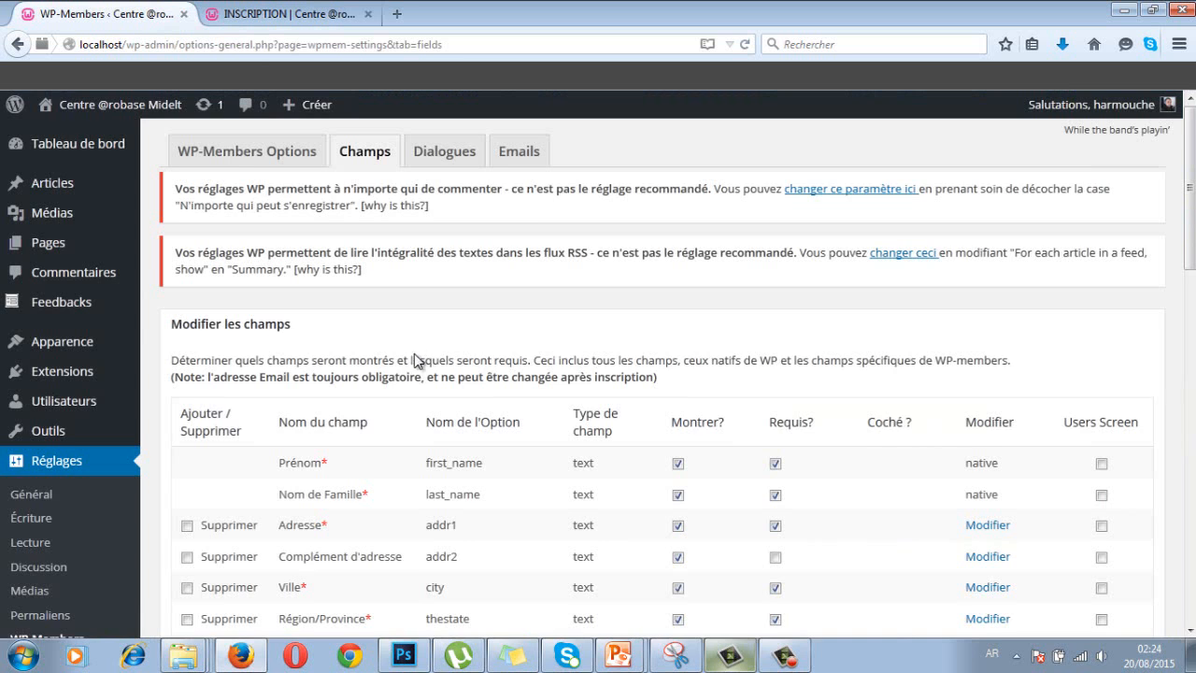
pyautogui.scroll(-4, 420, 360)
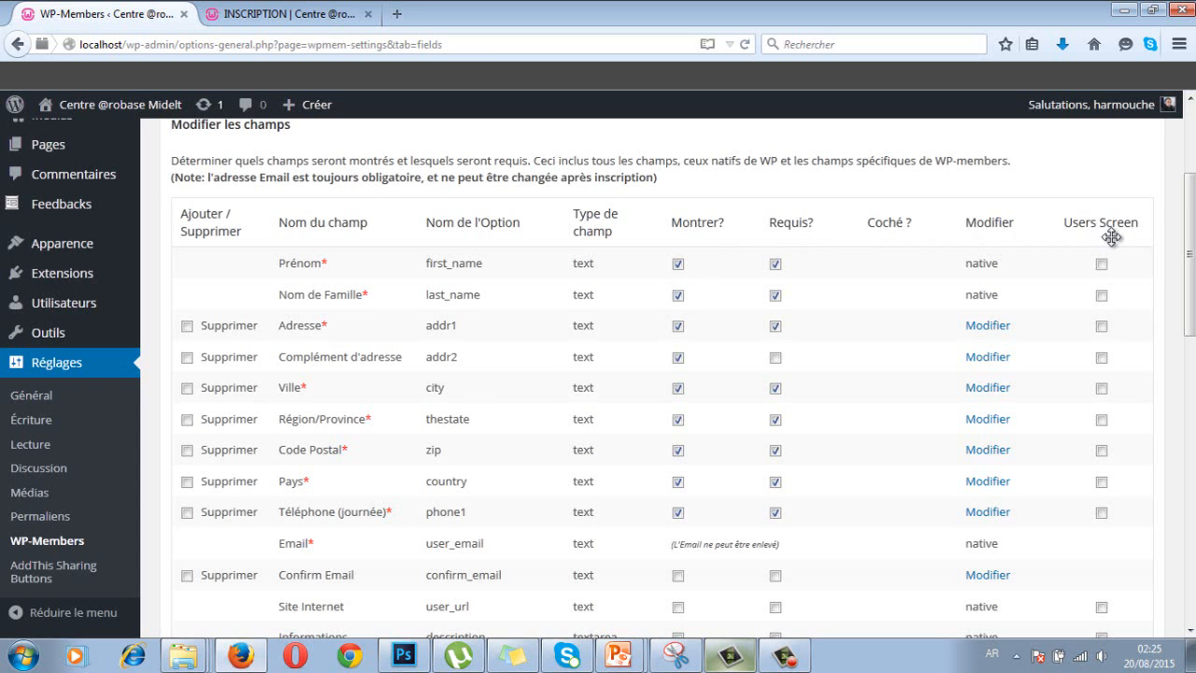
pyautogui.scroll(-5, 668, 397)
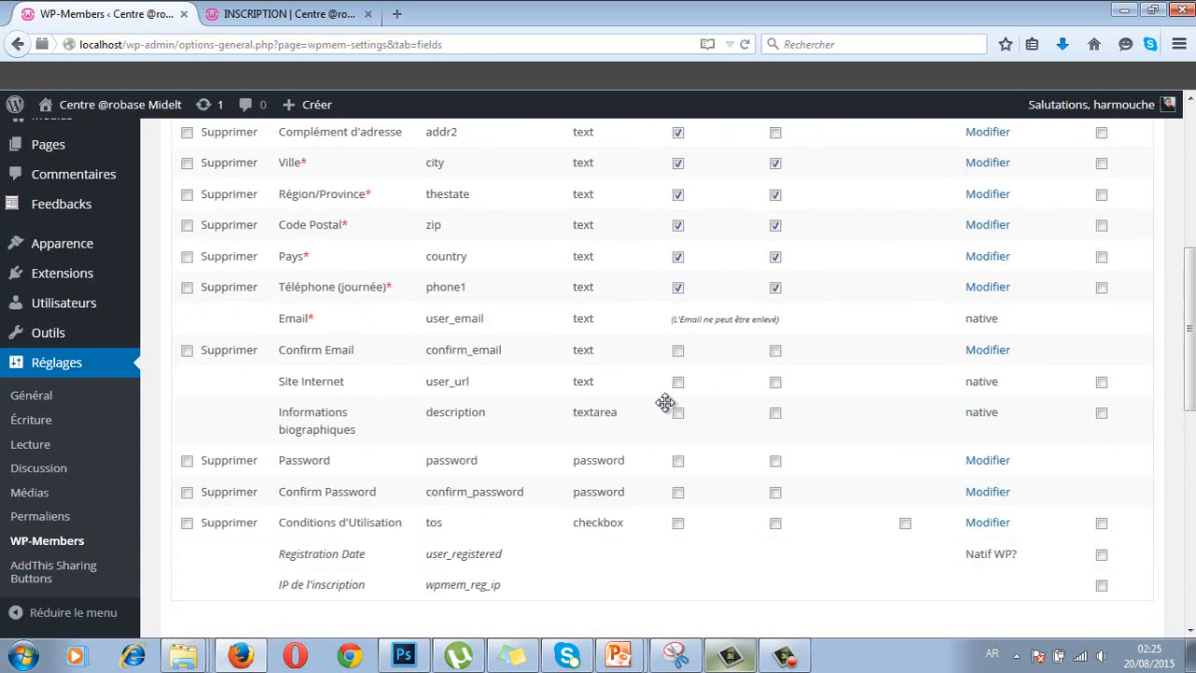
pyautogui.scroll(7, 667, 410)
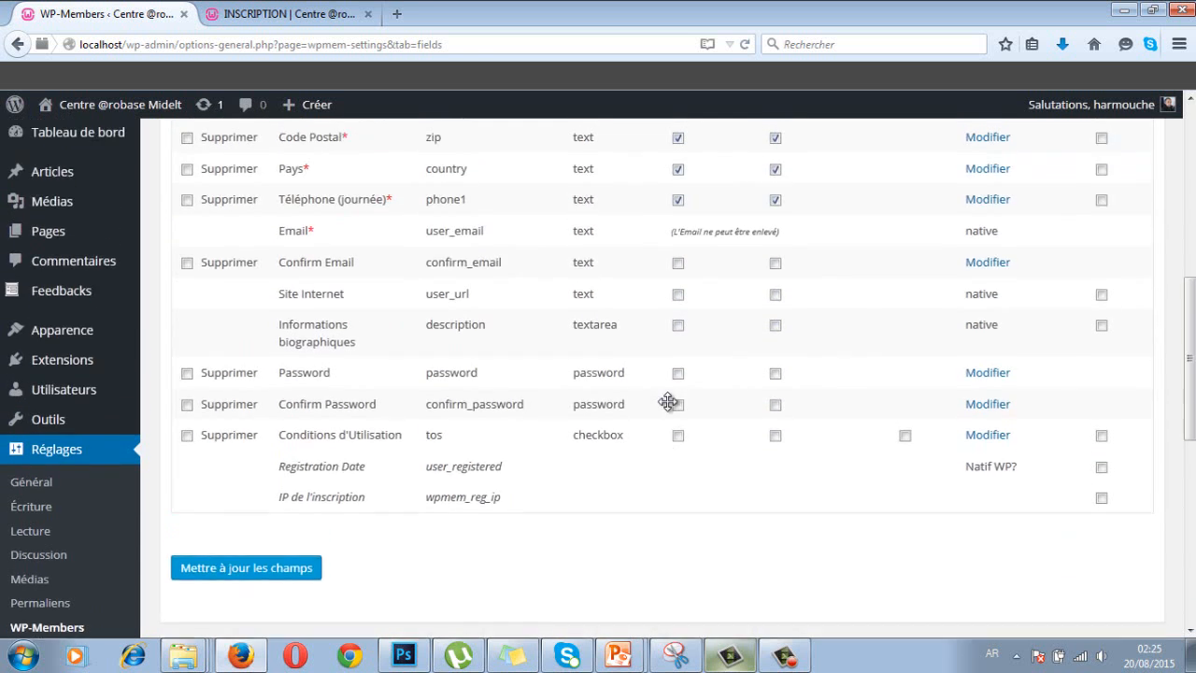
pyautogui.scroll(1, 667, 402)
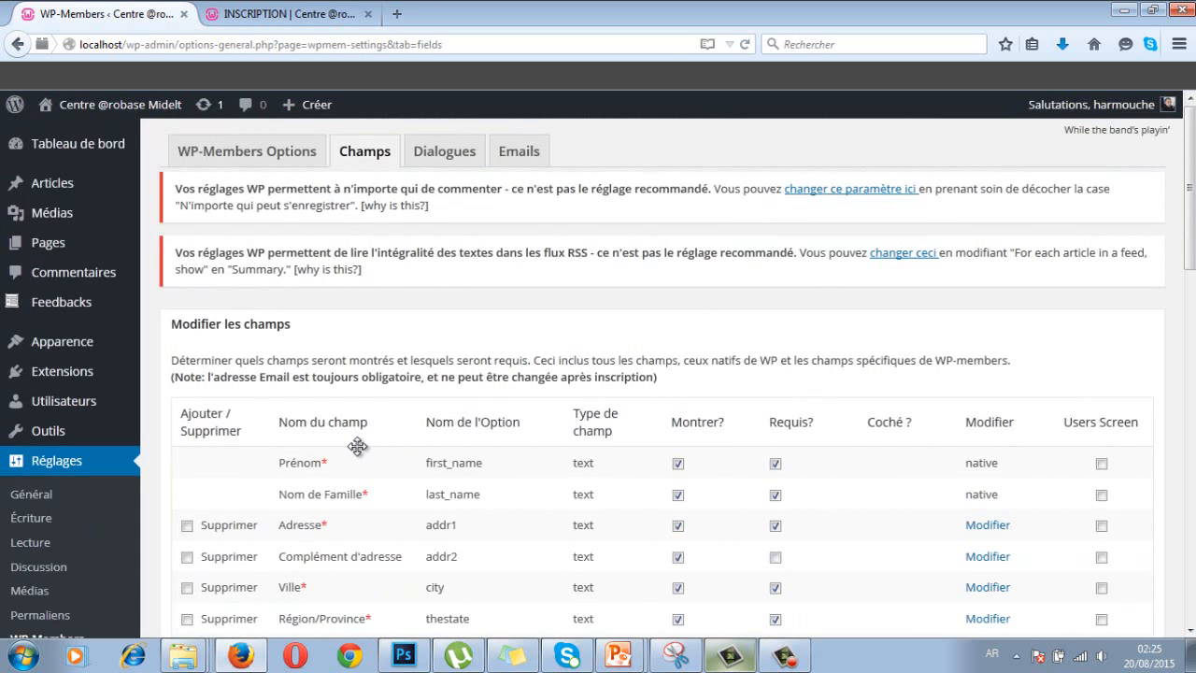
pyautogui.scroll(-2, 358, 448)
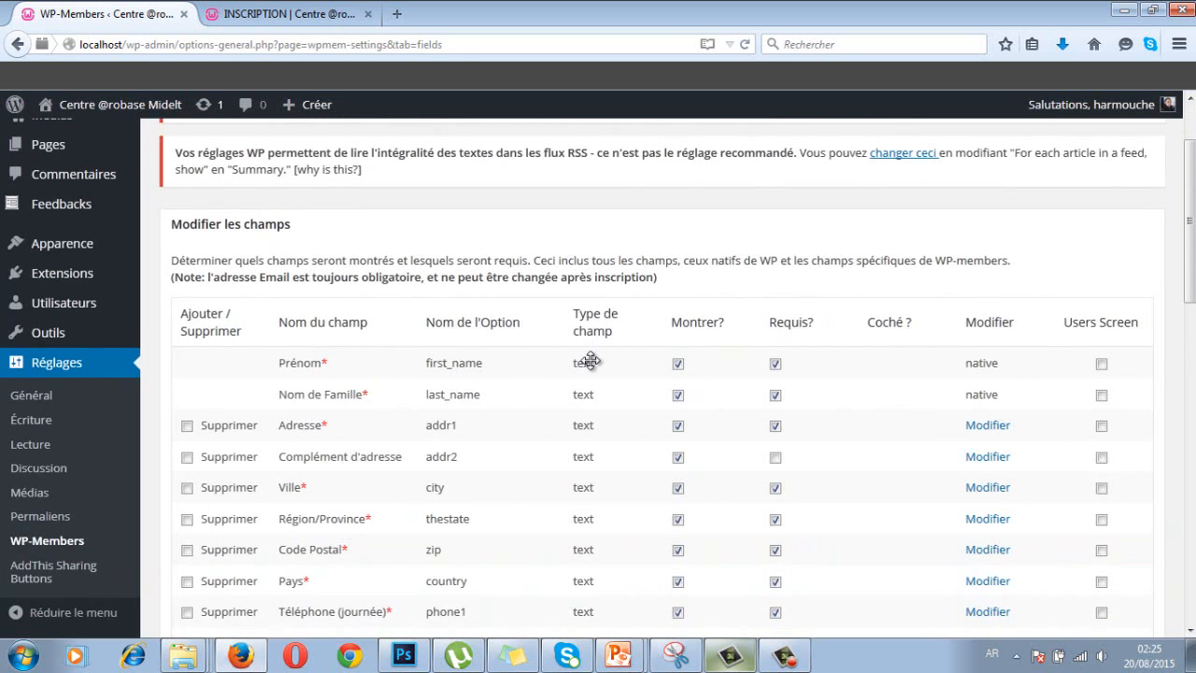
pyautogui.scroll(-5, 590, 408)
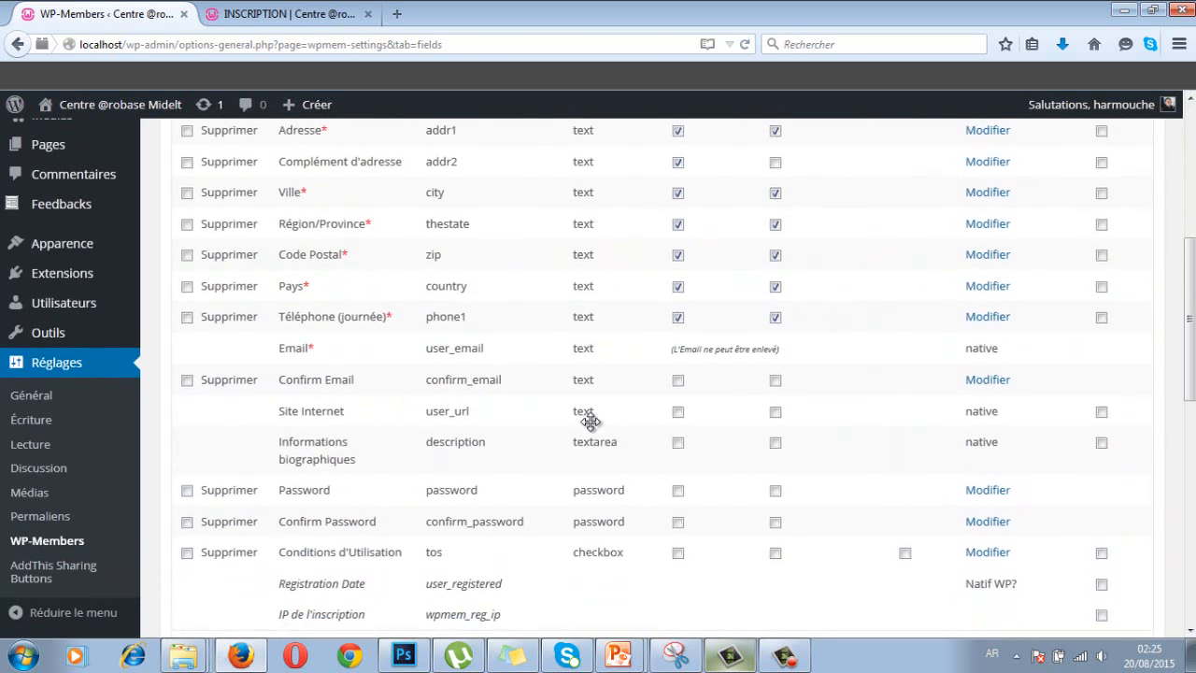
pyautogui.scroll(-2, 609, 447)
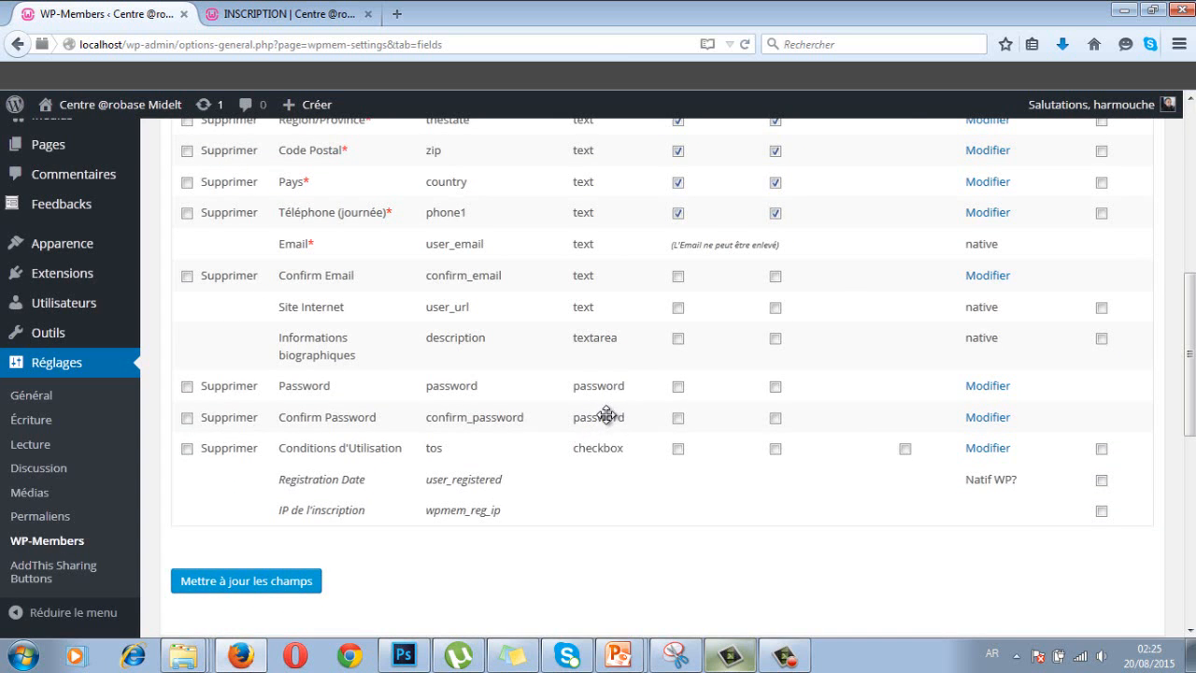
pyautogui.scroll(5, 607, 415)
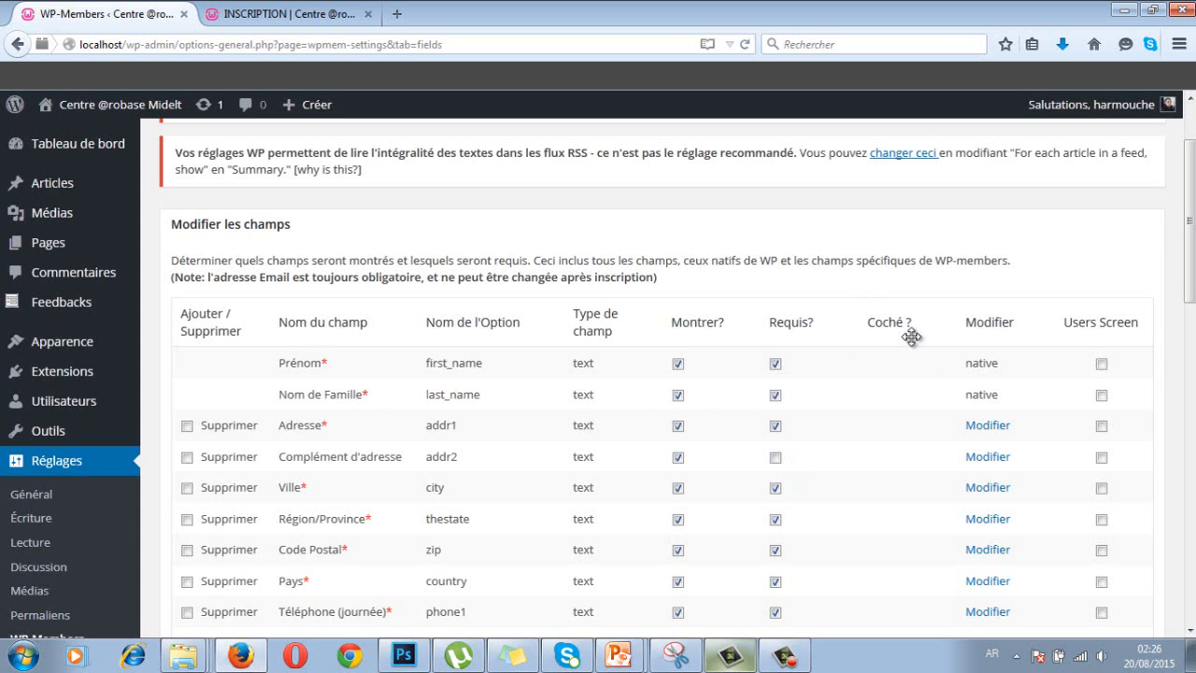
pyautogui.scroll(-4, 907, 340)
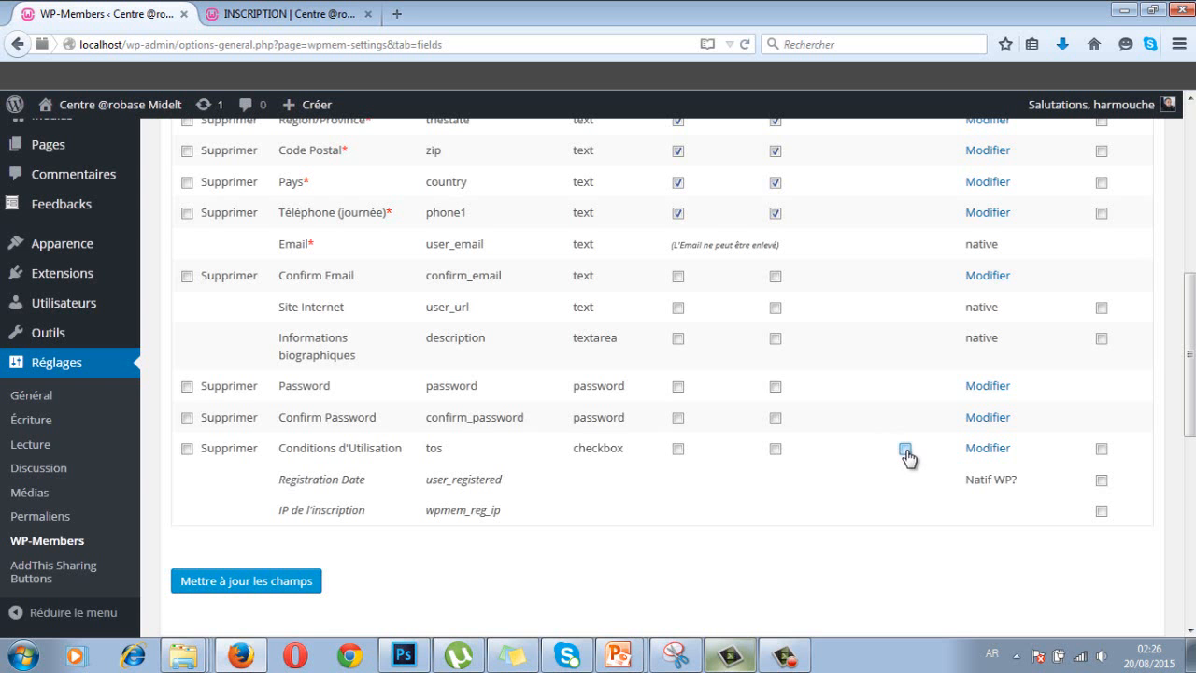
pyautogui.scroll(8, 900, 436)
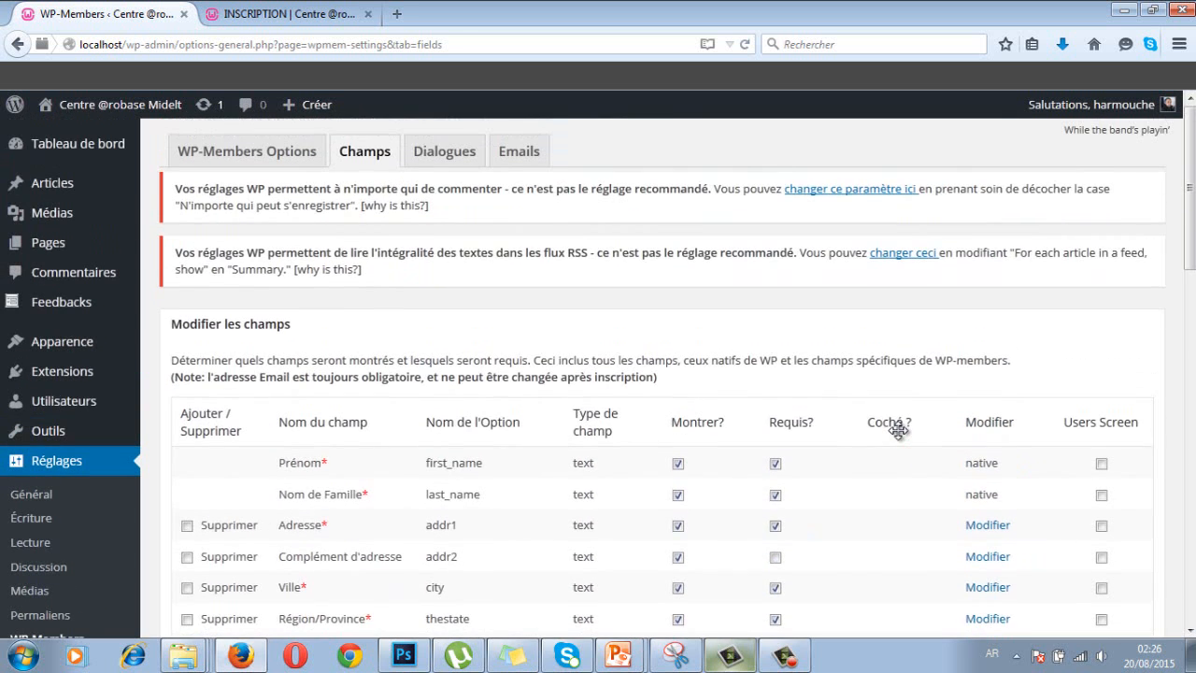
pyautogui.scroll(-3, 898, 428)
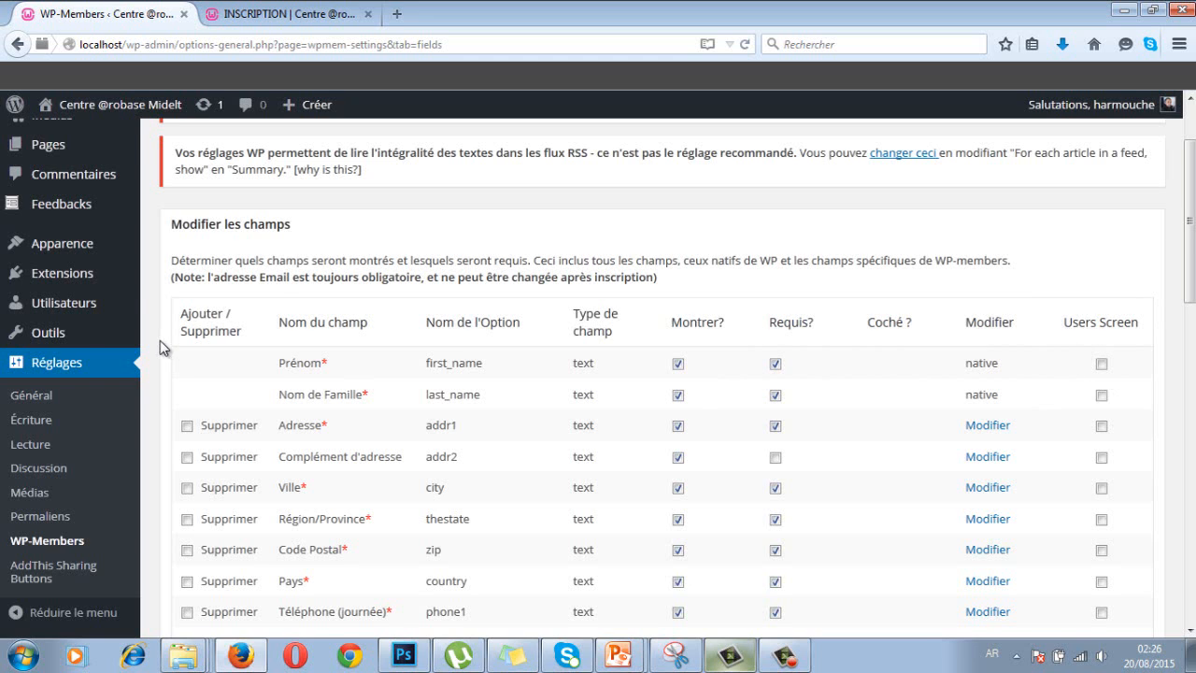
pyautogui.moveTo(76, 309)
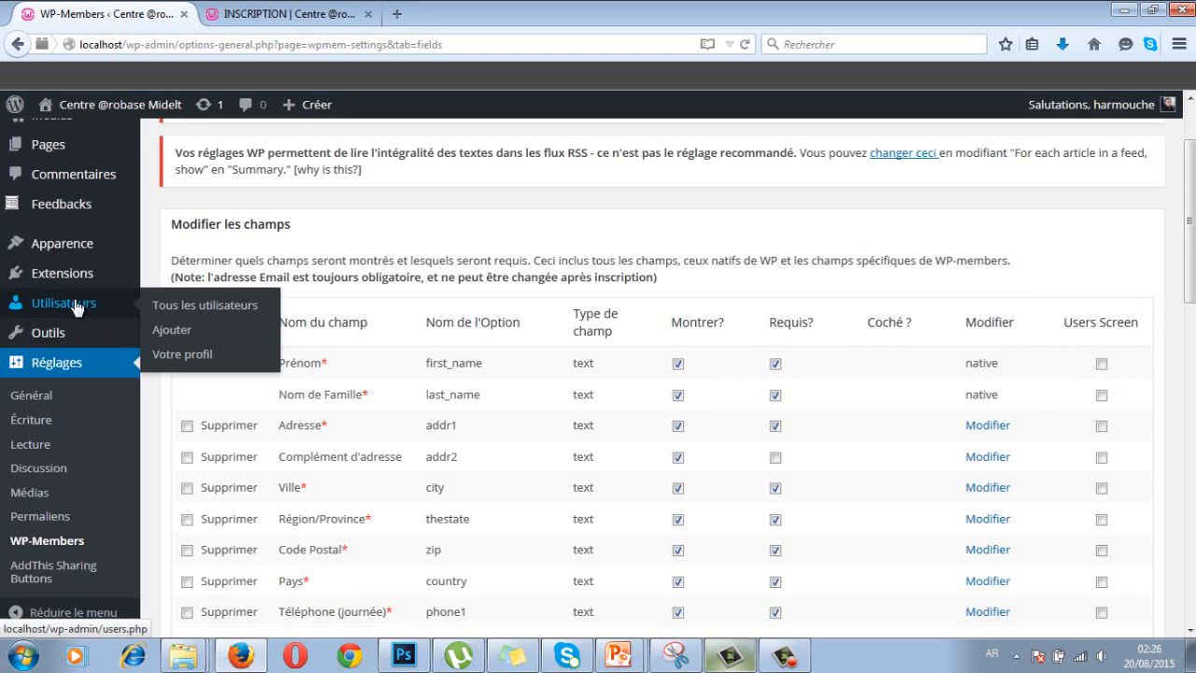
# - Browse all users sorted by e-mail, username and name, then return to WP-Members Champs
pyautogui.click(197, 314)
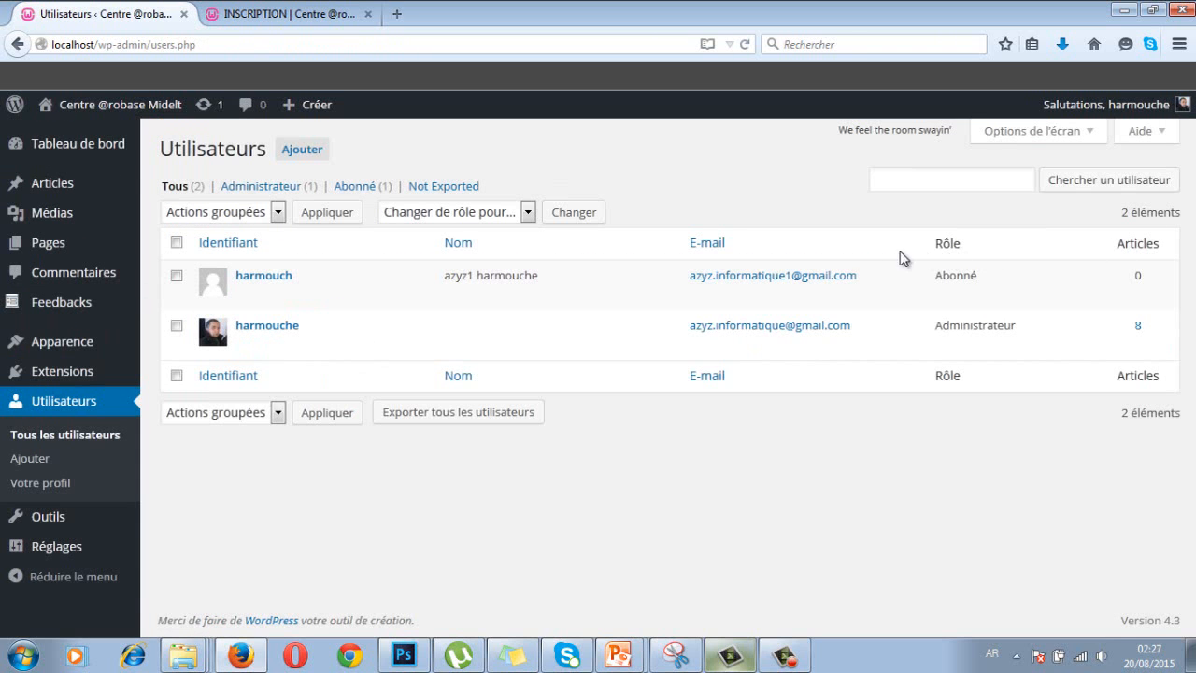
pyautogui.click(654, 250)
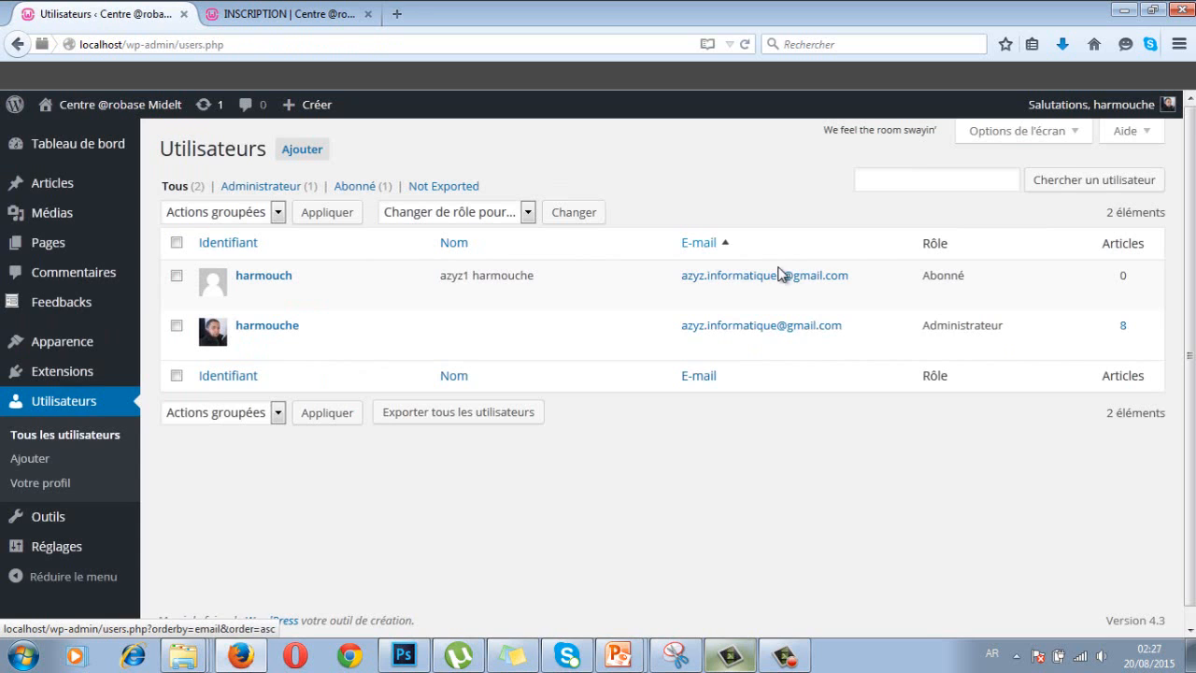
pyautogui.click(231, 245)
pyautogui.click(790, 246)
pyautogui.click(633, 249)
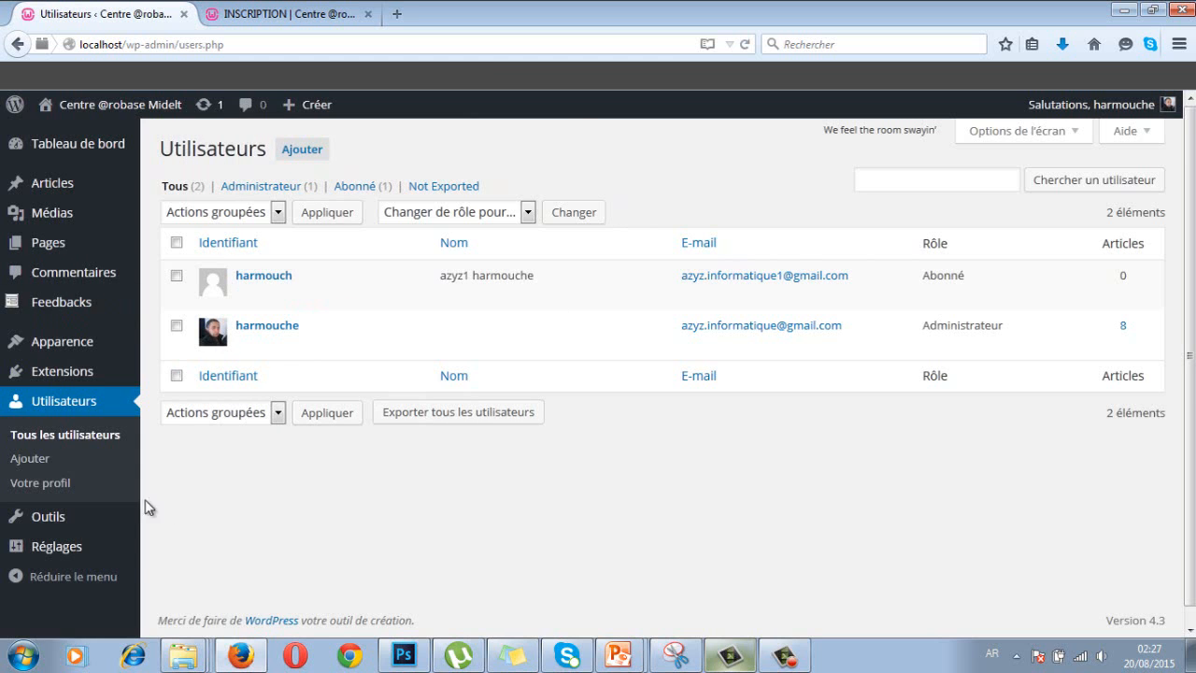
pyautogui.click(193, 517)
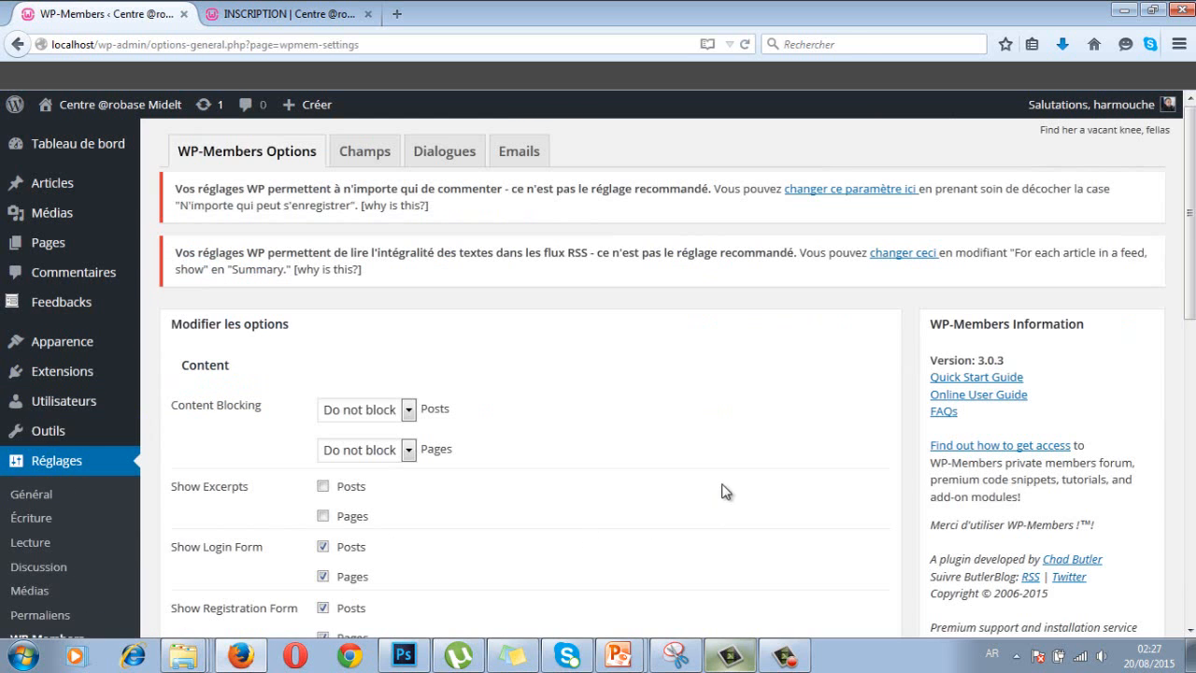
pyautogui.click(363, 154)
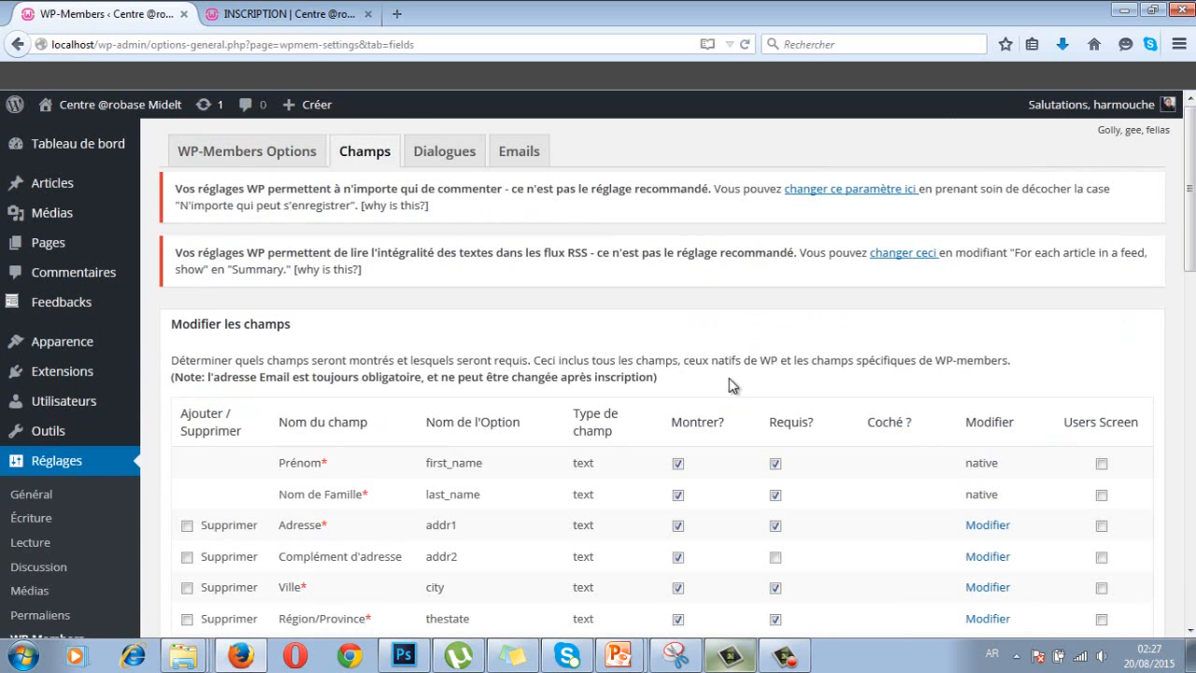
# - Hide Téléphone (journée), Code Postal, Pays, Région/Province and Complément d'adresse, unrequiring where needed
pyautogui.scroll(-2, 728, 385)
pyautogui.scroll(-2, 737, 379)
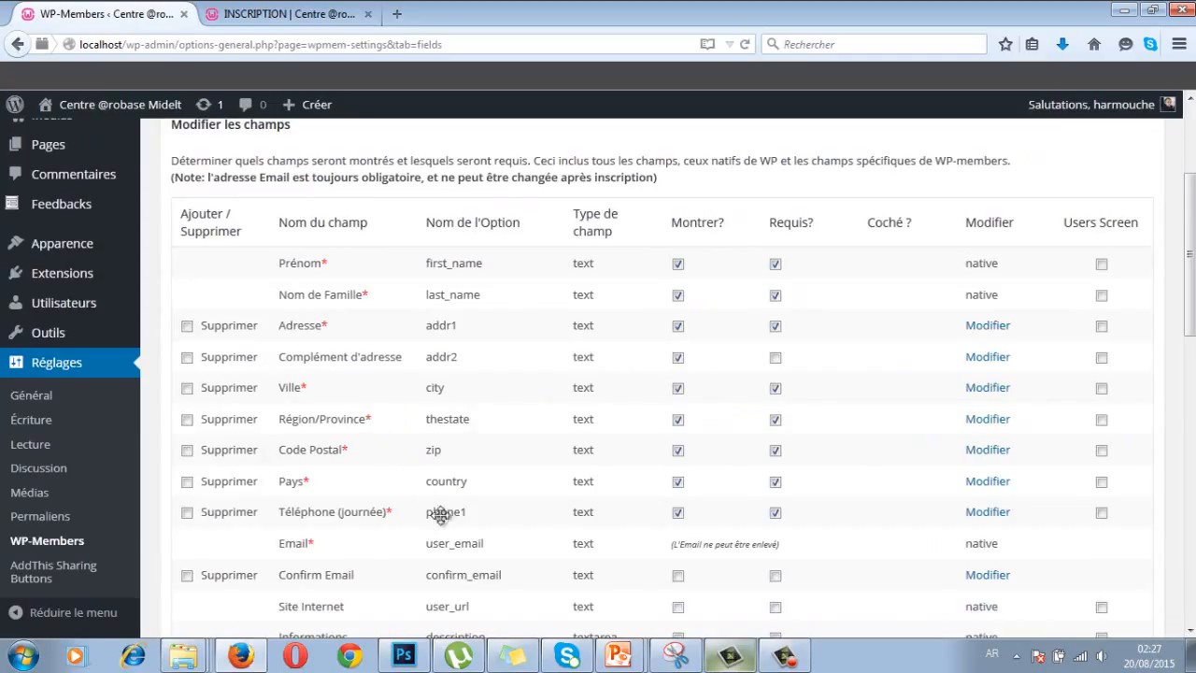
pyautogui.click(678, 513)
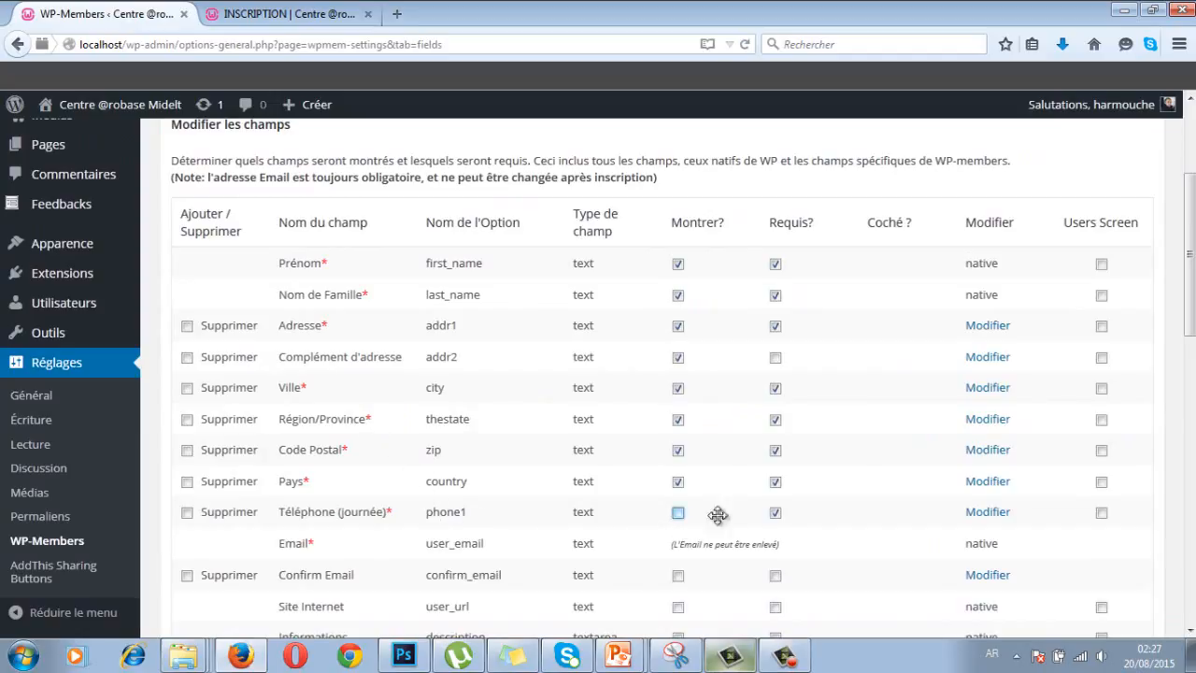
pyautogui.click(776, 513)
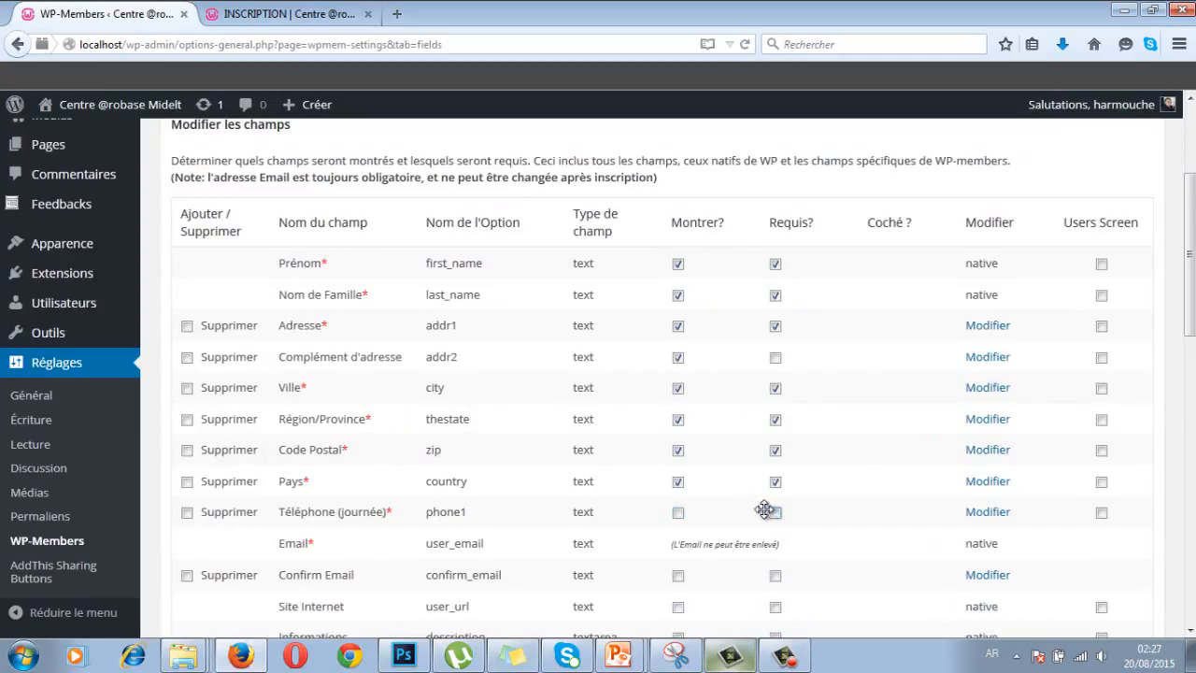
pyautogui.click(678, 452)
pyautogui.click(678, 483)
pyautogui.click(775, 482)
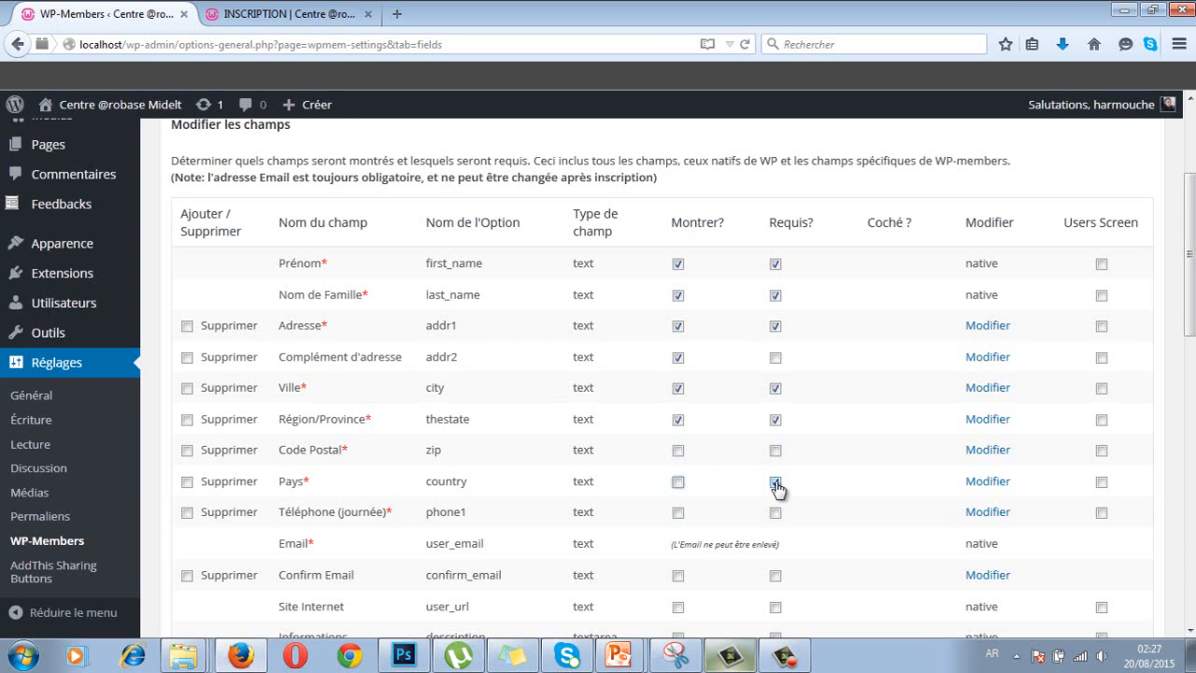
pyautogui.click(678, 421)
pyautogui.click(776, 421)
pyautogui.click(679, 357)
# - Tick Montrer? for the Confirm Email field
pyautogui.scroll(-4, 738, 360)
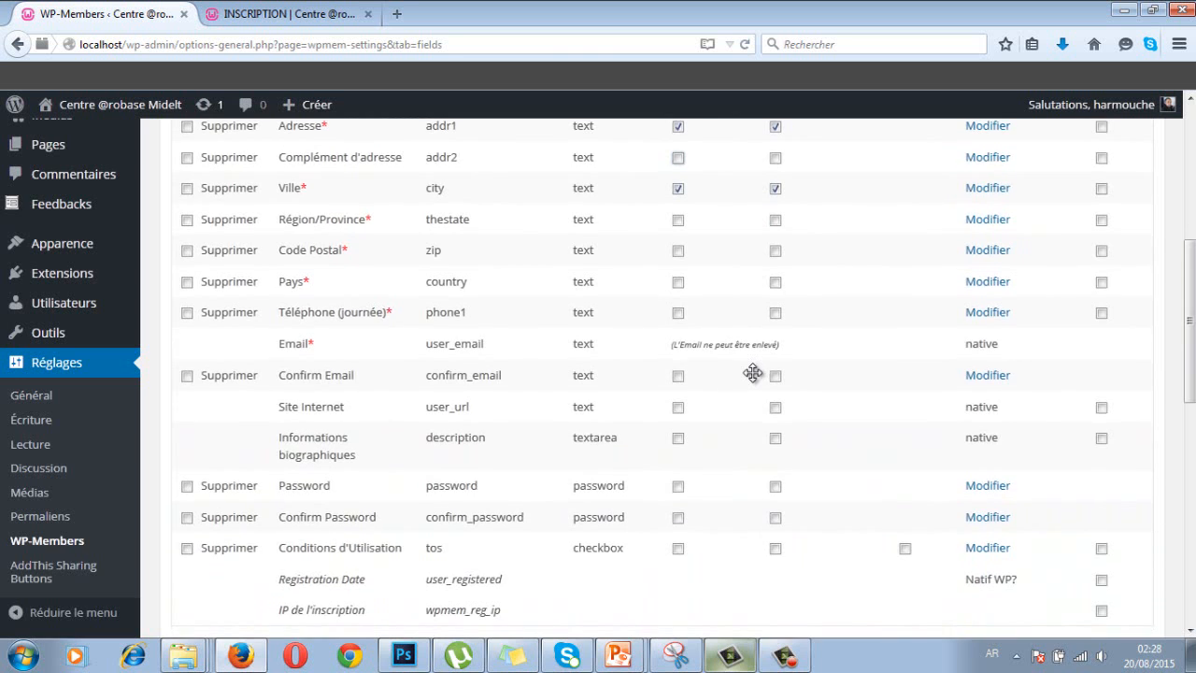
pyautogui.scroll(7, 752, 373)
pyautogui.scroll(-1, 755, 375)
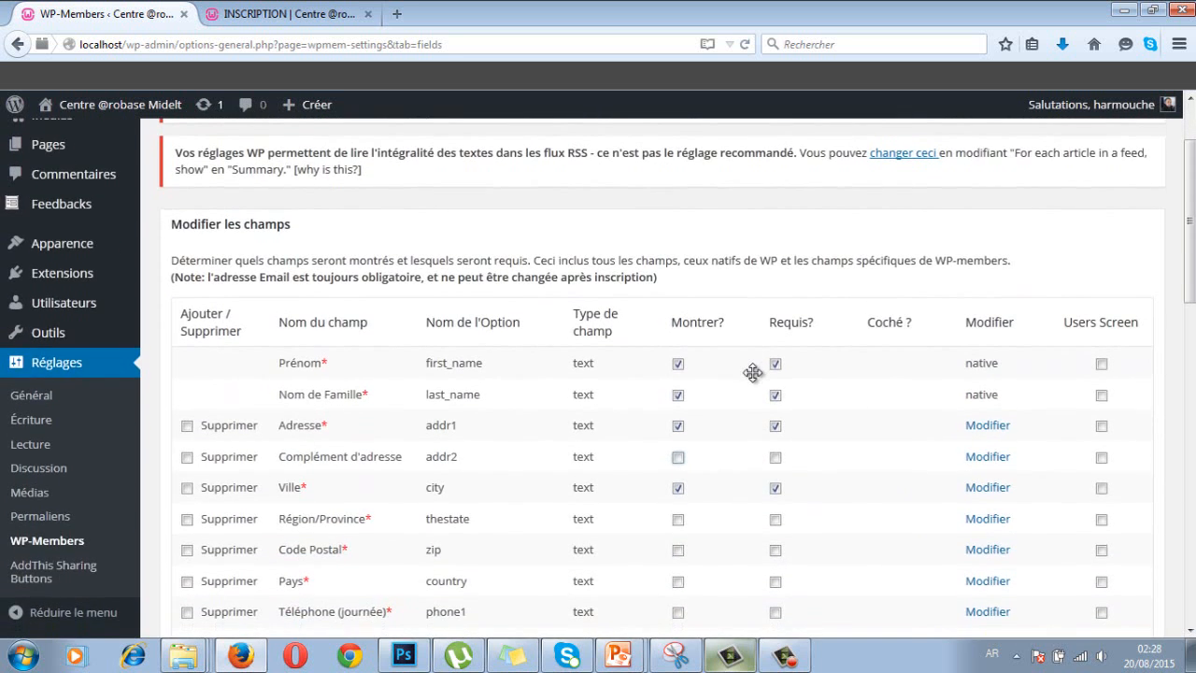
pyautogui.scroll(-6, 754, 373)
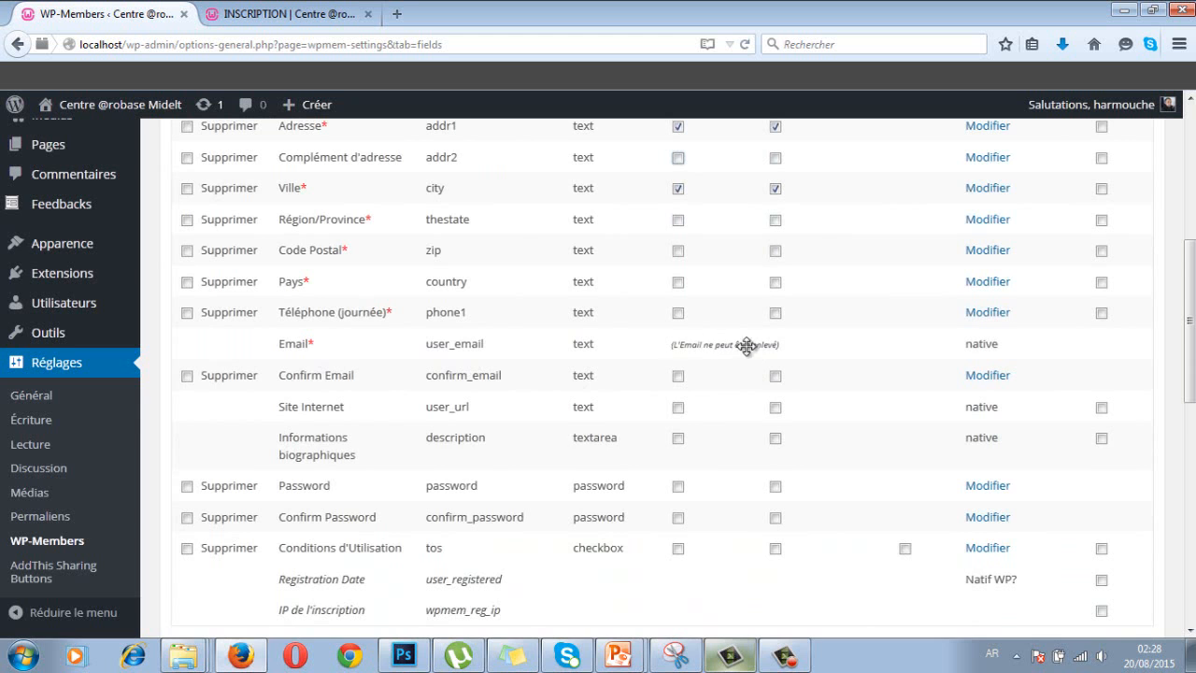
pyautogui.scroll(5, 769, 346)
pyautogui.scroll(-2, 751, 508)
pyautogui.scroll(-1, 751, 508)
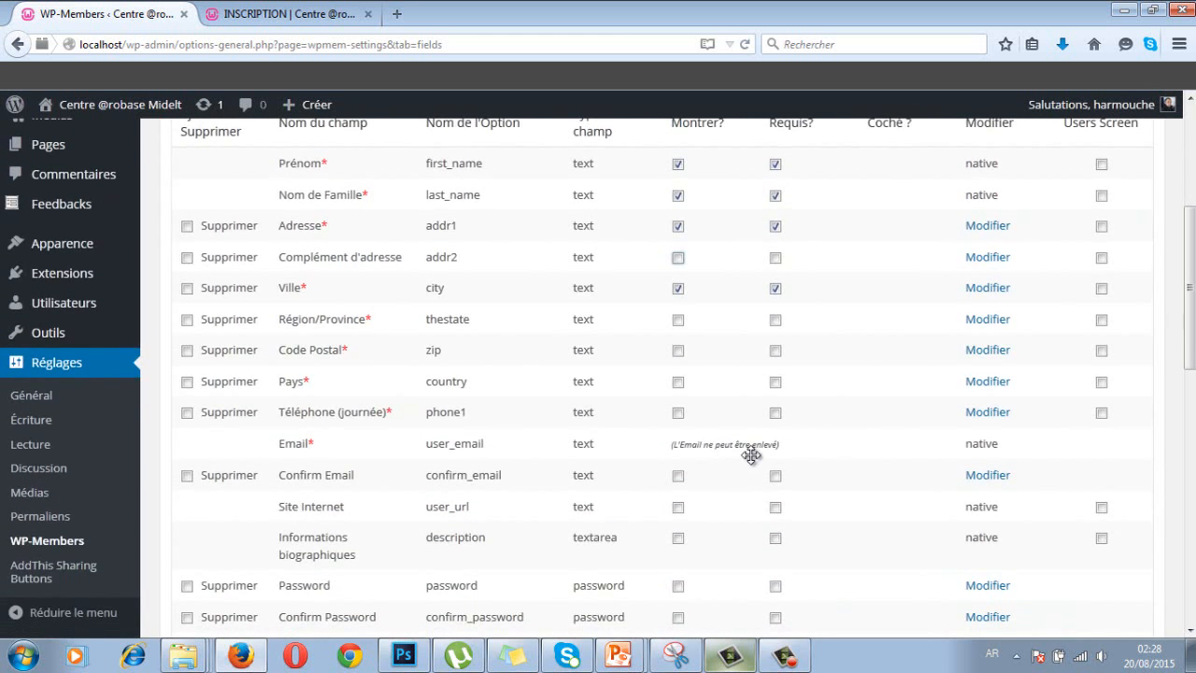
pyautogui.scroll(-2, 777, 449)
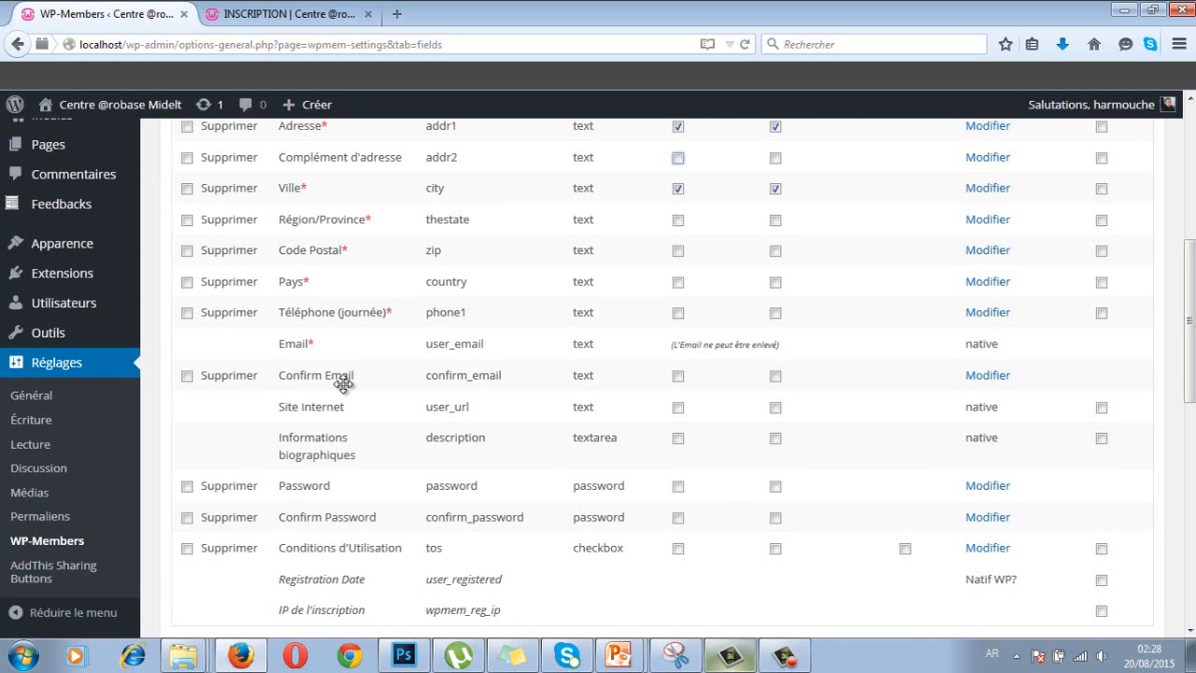
pyautogui.click(679, 377)
# - Require Confirm Email, show and require Password, and show Confirm Password
pyautogui.click(776, 377)
pyautogui.scroll(2, 687, 393)
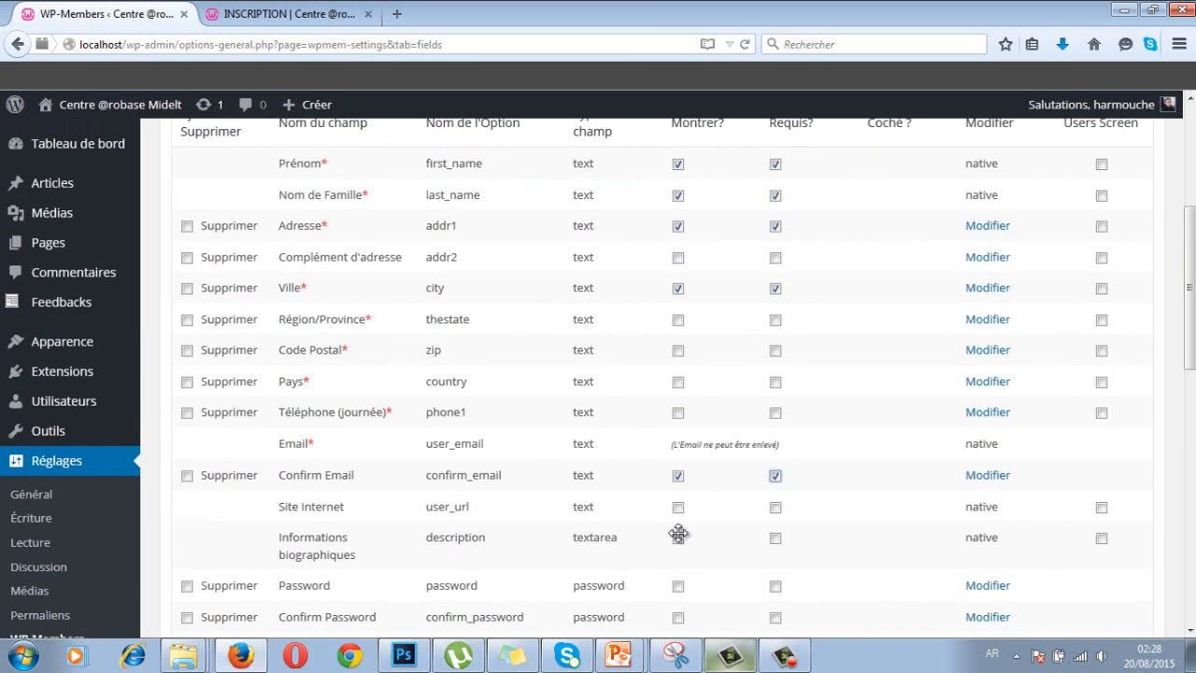
pyautogui.scroll(2, 696, 374)
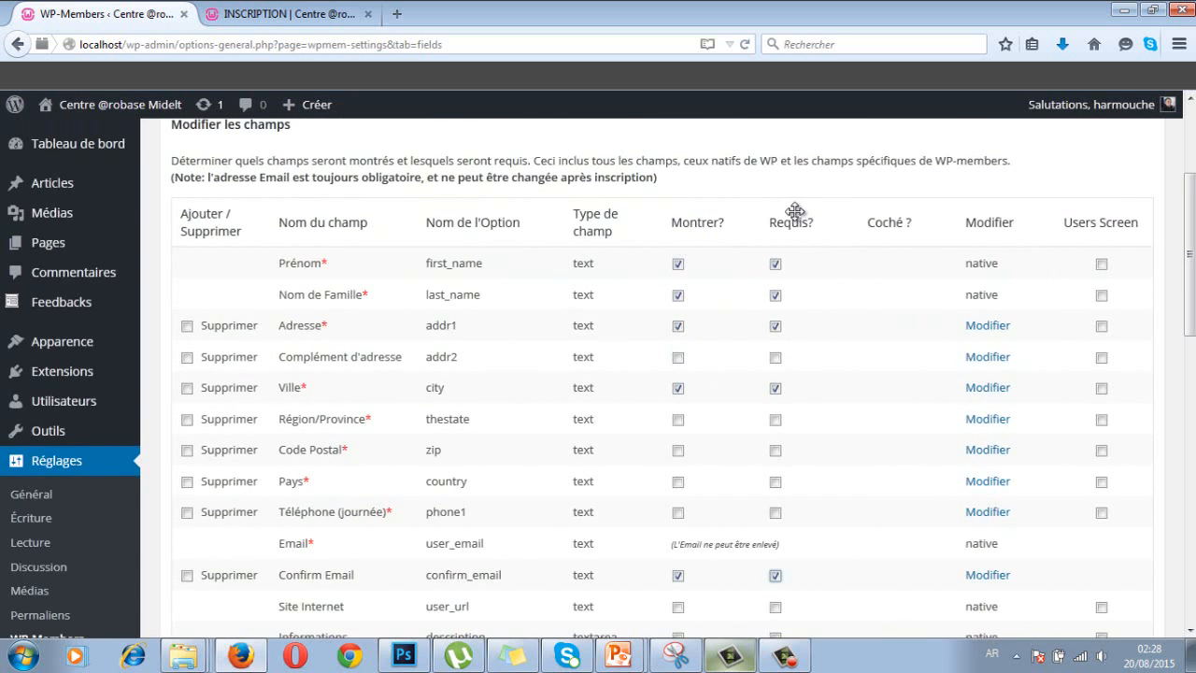
pyautogui.scroll(-4, 777, 346)
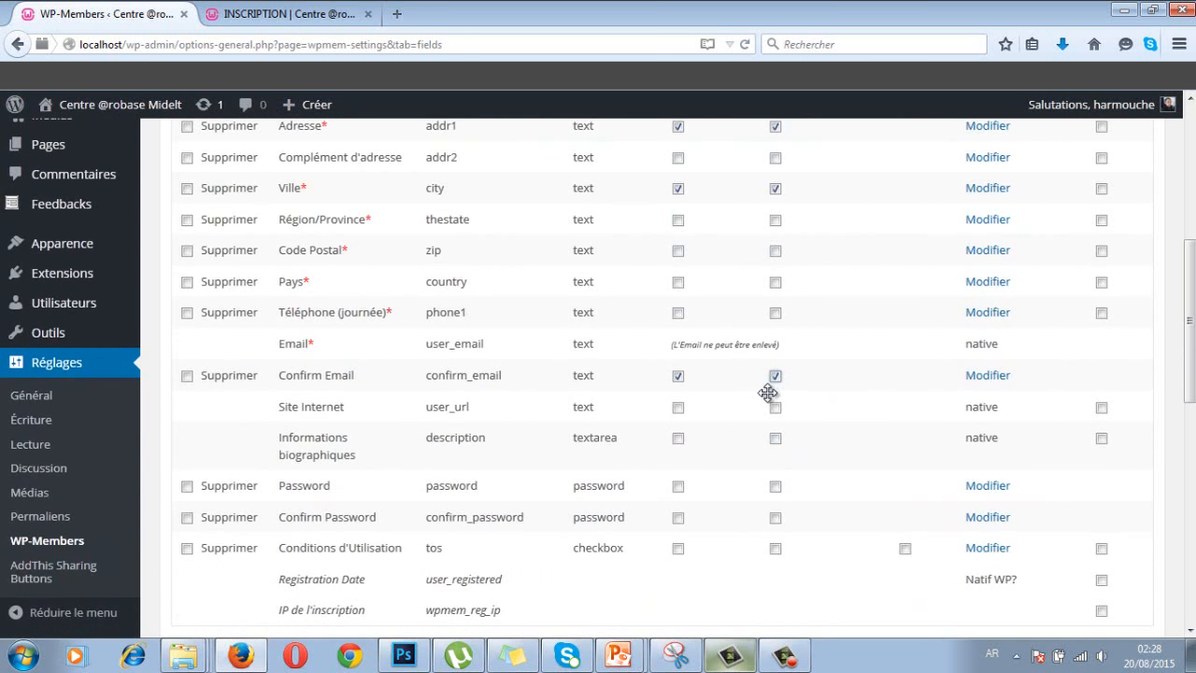
pyautogui.click(679, 487)
pyautogui.click(776, 488)
pyautogui.click(679, 519)
# - Save the field settings with Mettre à jour les champs
pyautogui.scroll(-2, 791, 592)
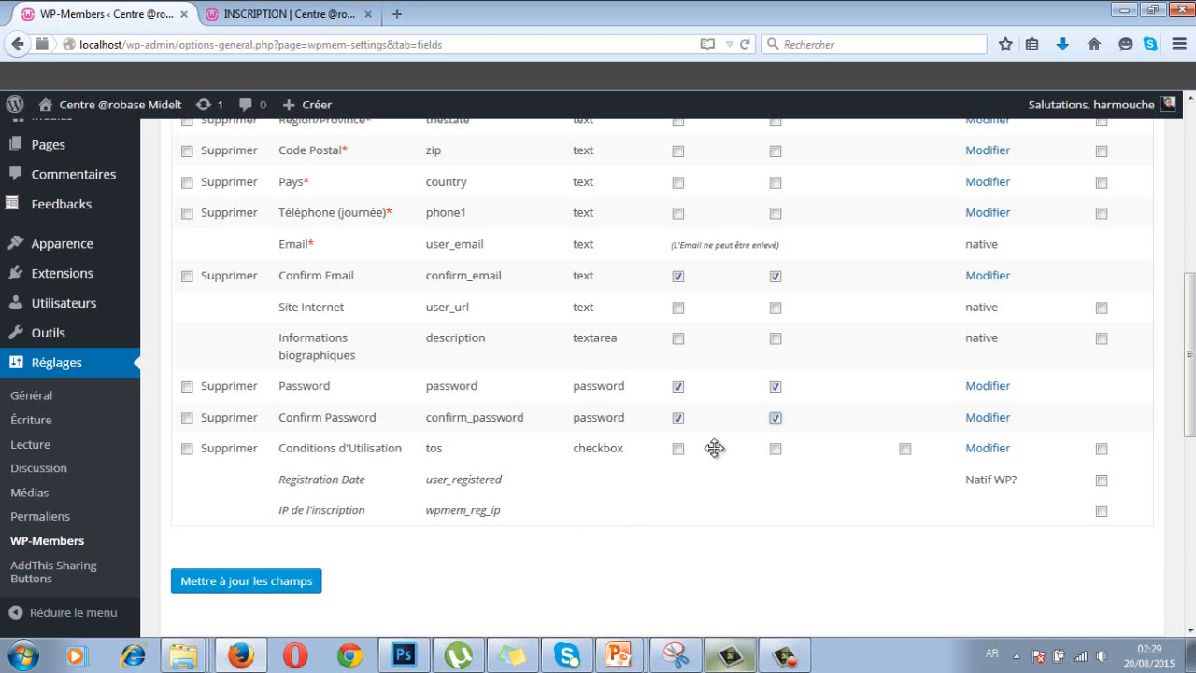
pyautogui.scroll(5, 714, 448)
pyautogui.scroll(-2, 714, 448)
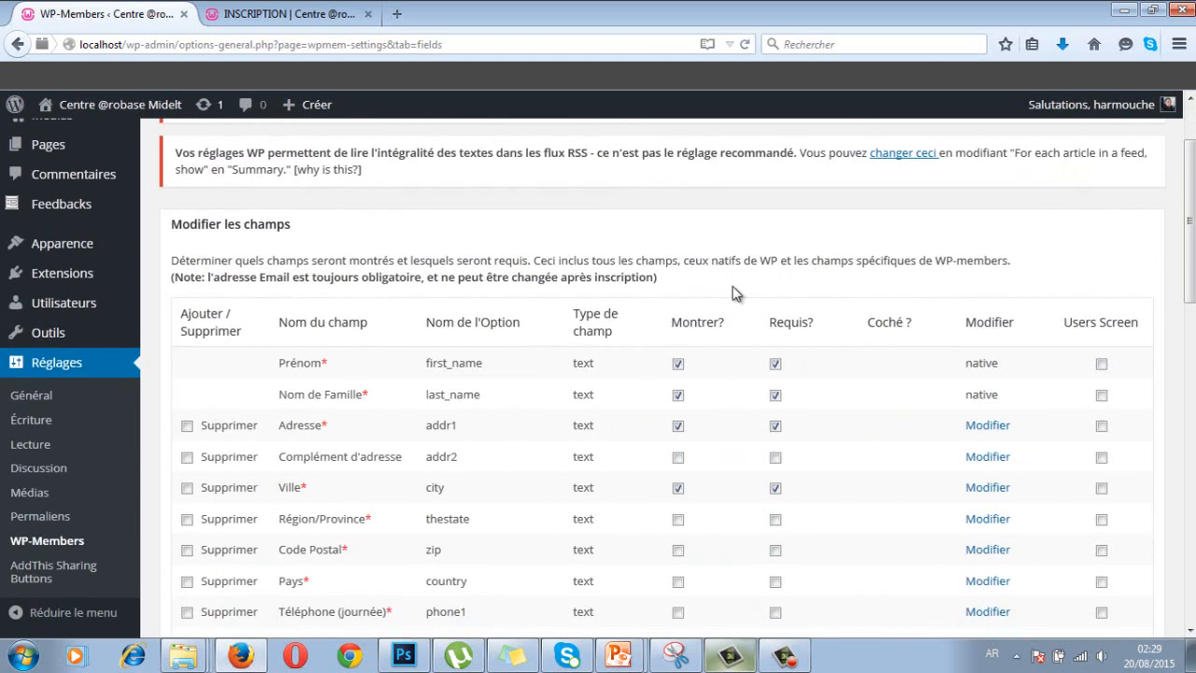
pyautogui.scroll(-1, 707, 507)
pyautogui.scroll(-10, 706, 506)
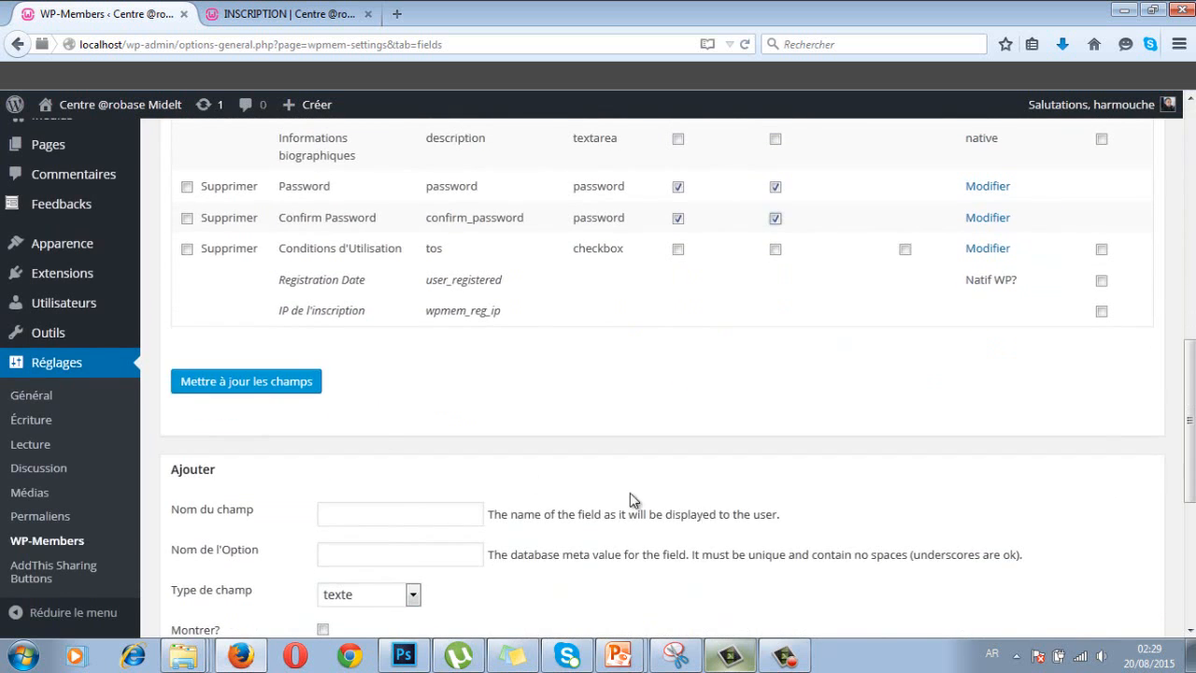
pyautogui.click(250, 387)
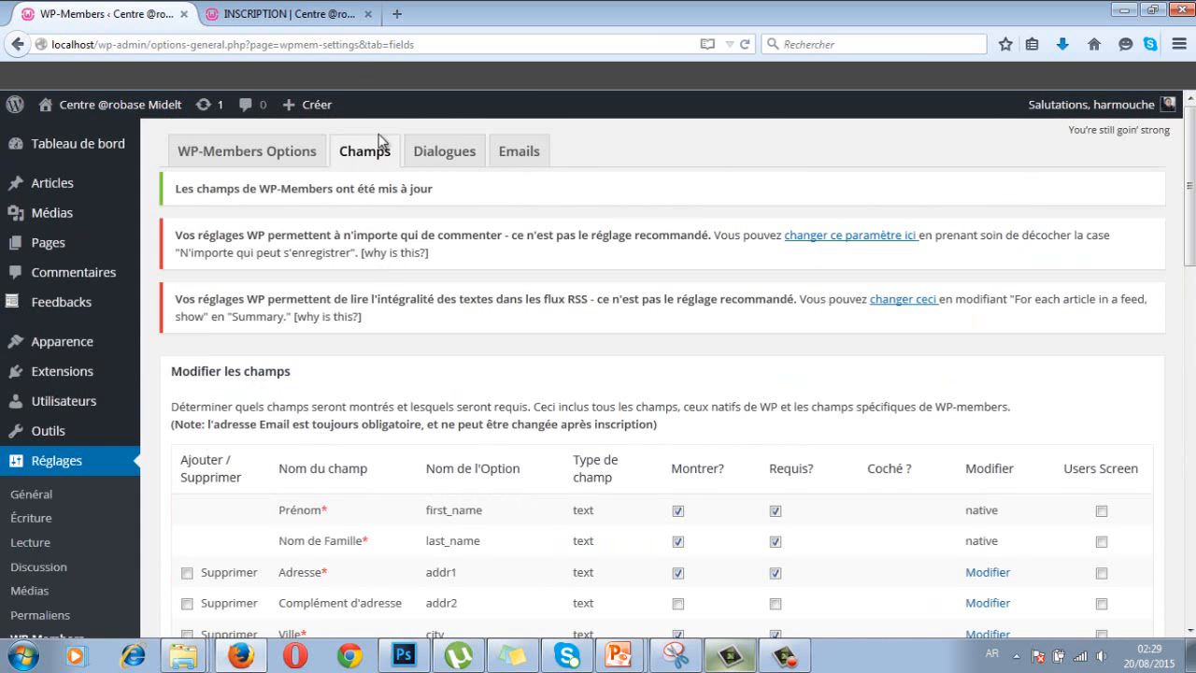
# - Reload the INSCRIPTION page after the field changes
pyautogui.click(277, 17)
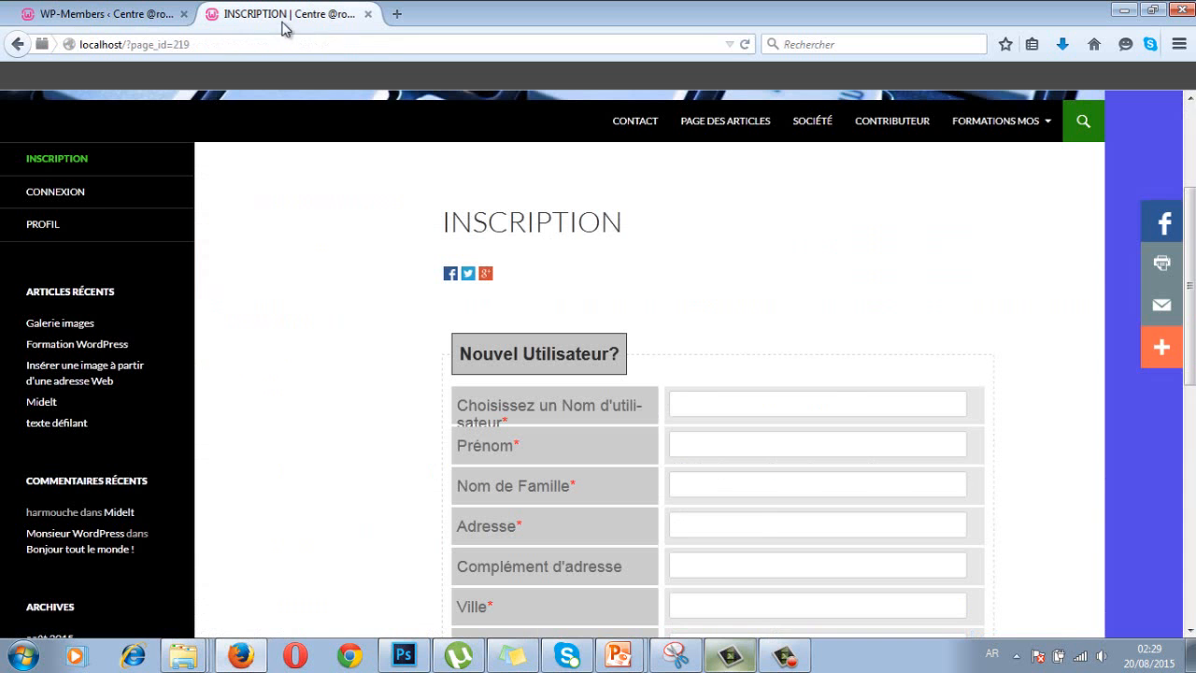
pyautogui.click(190, 45)
pyautogui.press('Return')
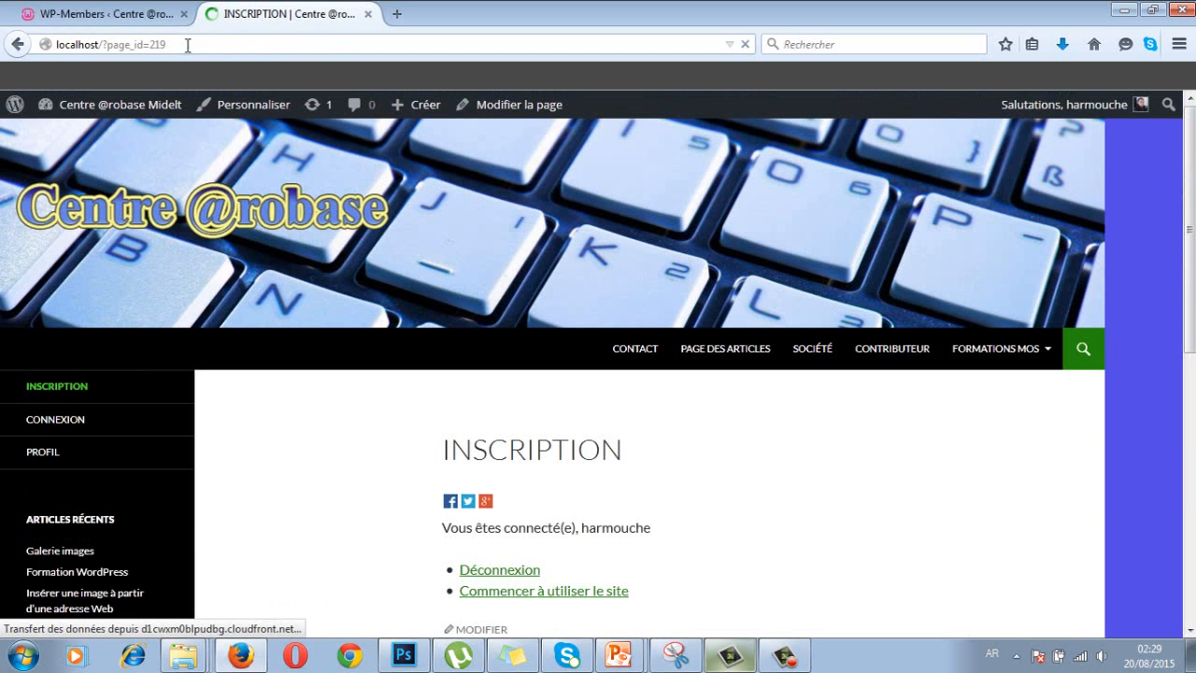
# - Log out, check the form's Confirm Email and password fields, then return to WP-Members
pyautogui.click(479, 572)
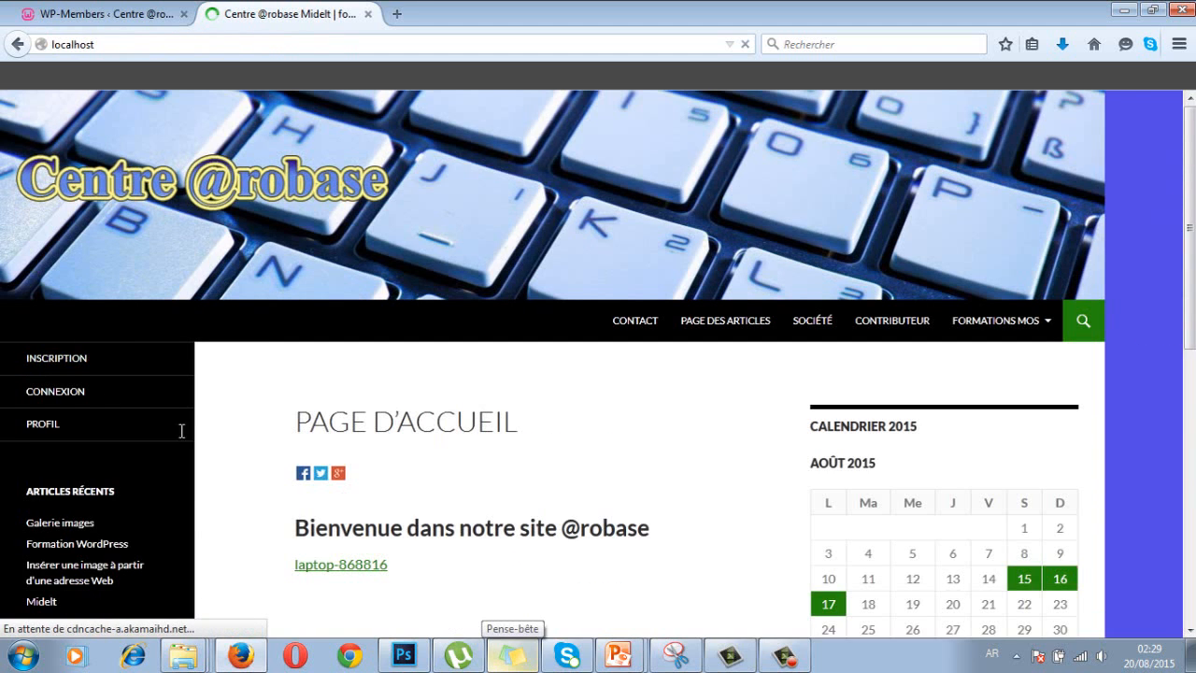
pyautogui.click(68, 364)
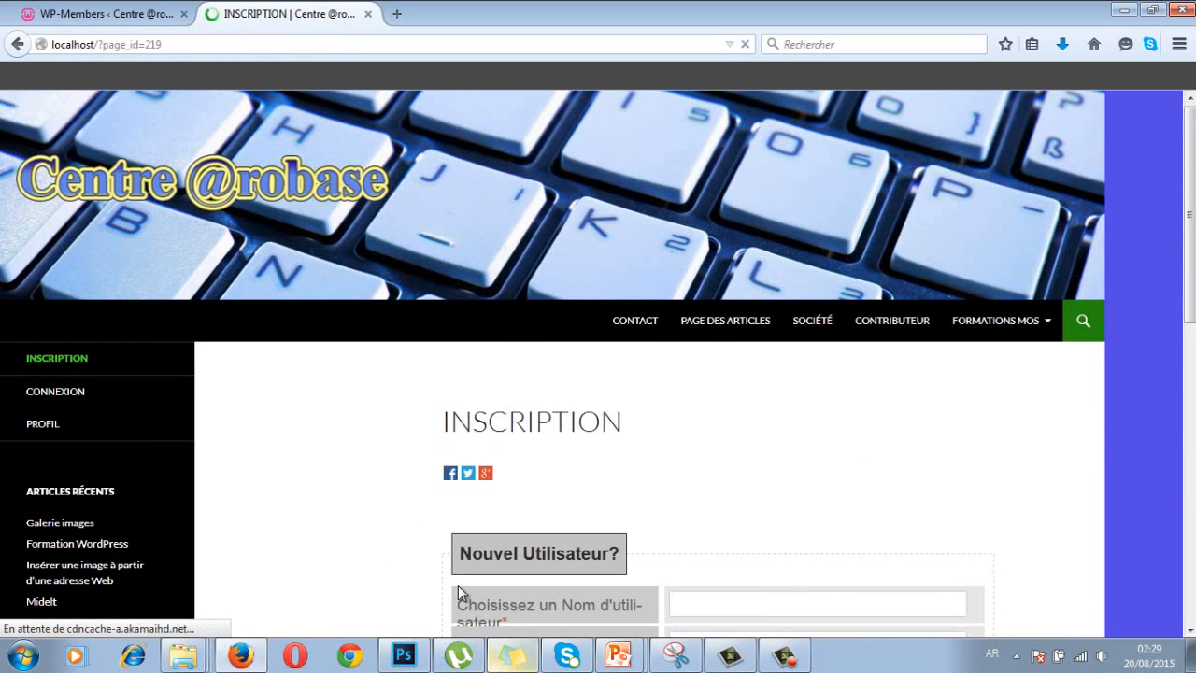
pyautogui.scroll(-3, 457, 585)
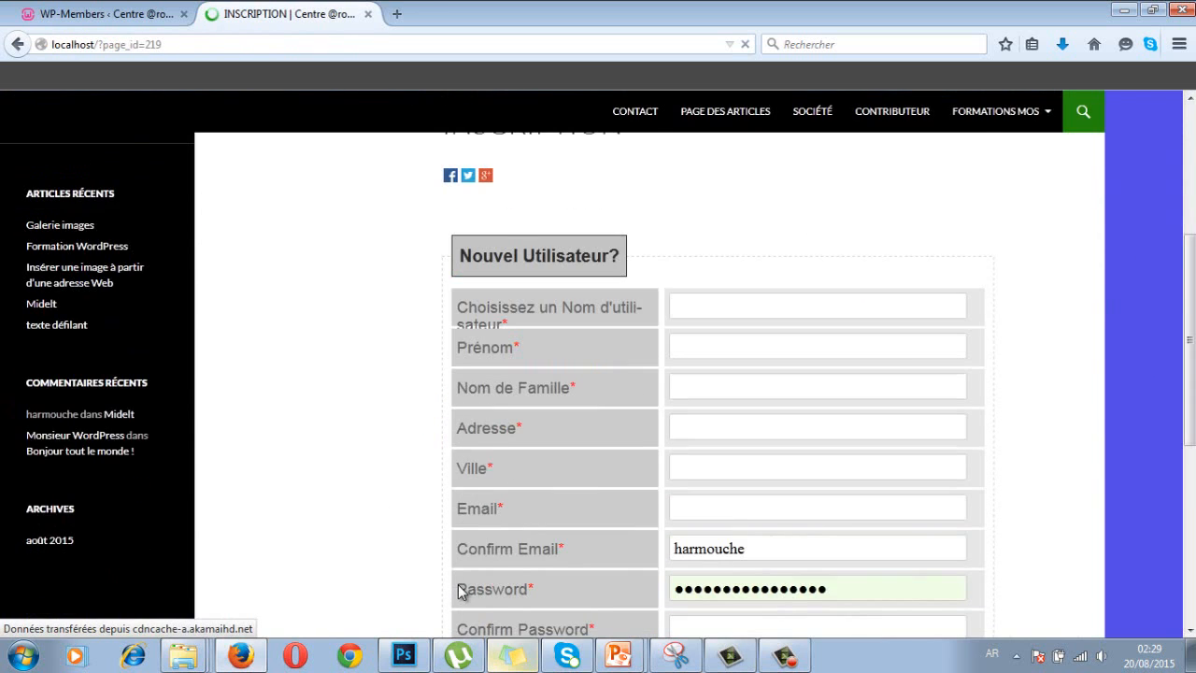
pyautogui.scroll(-3, 458, 585)
pyautogui.scroll(1, 456, 578)
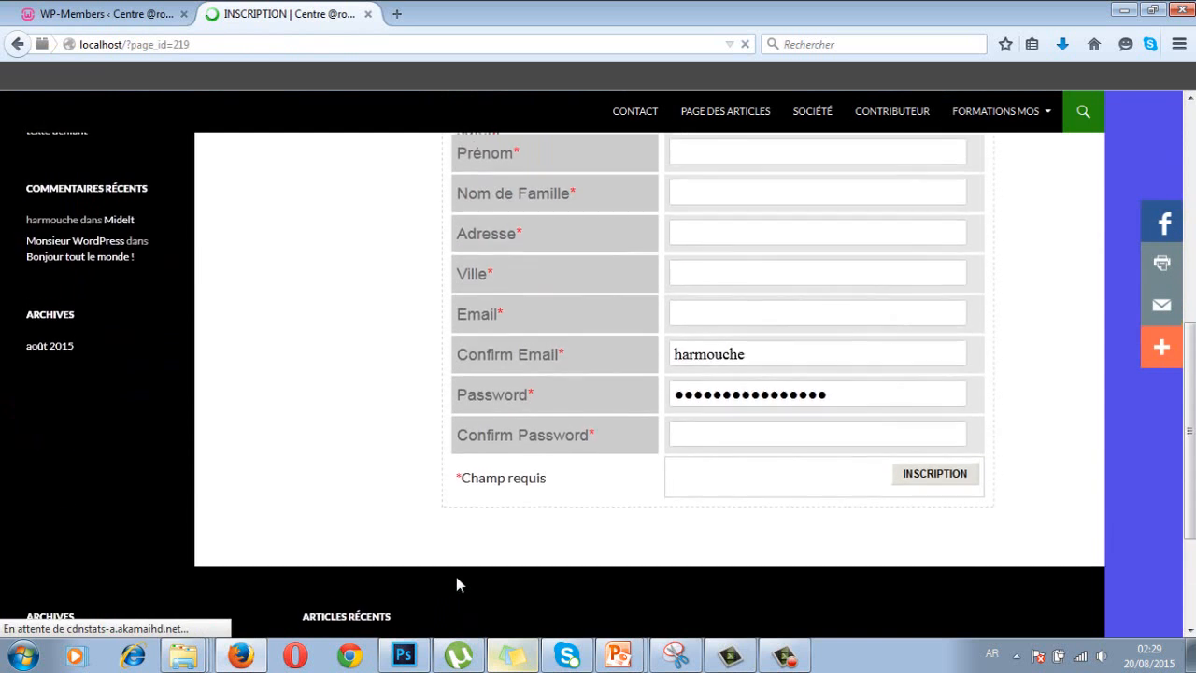
pyautogui.scroll(1, 456, 585)
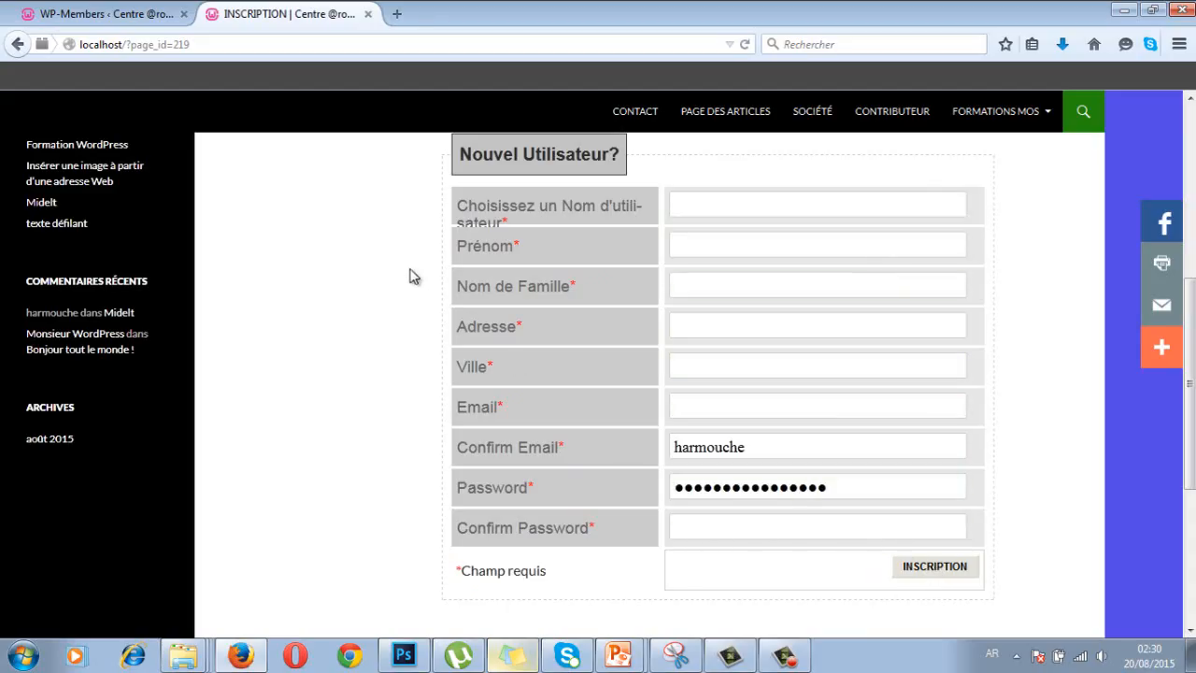
pyautogui.click(109, 14)
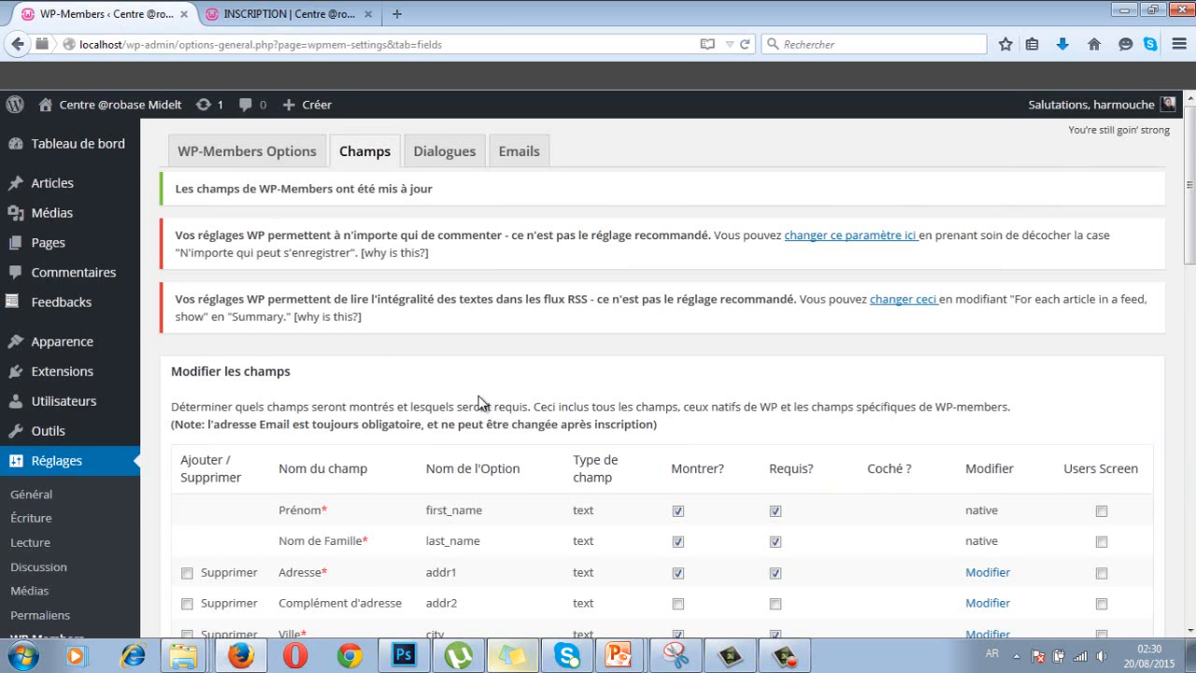
# - Reach the Ajouter section's Nom du champ box, signing back in after the session expired
pyautogui.scroll(-10, 478, 402)
pyautogui.scroll(-4, 476, 397)
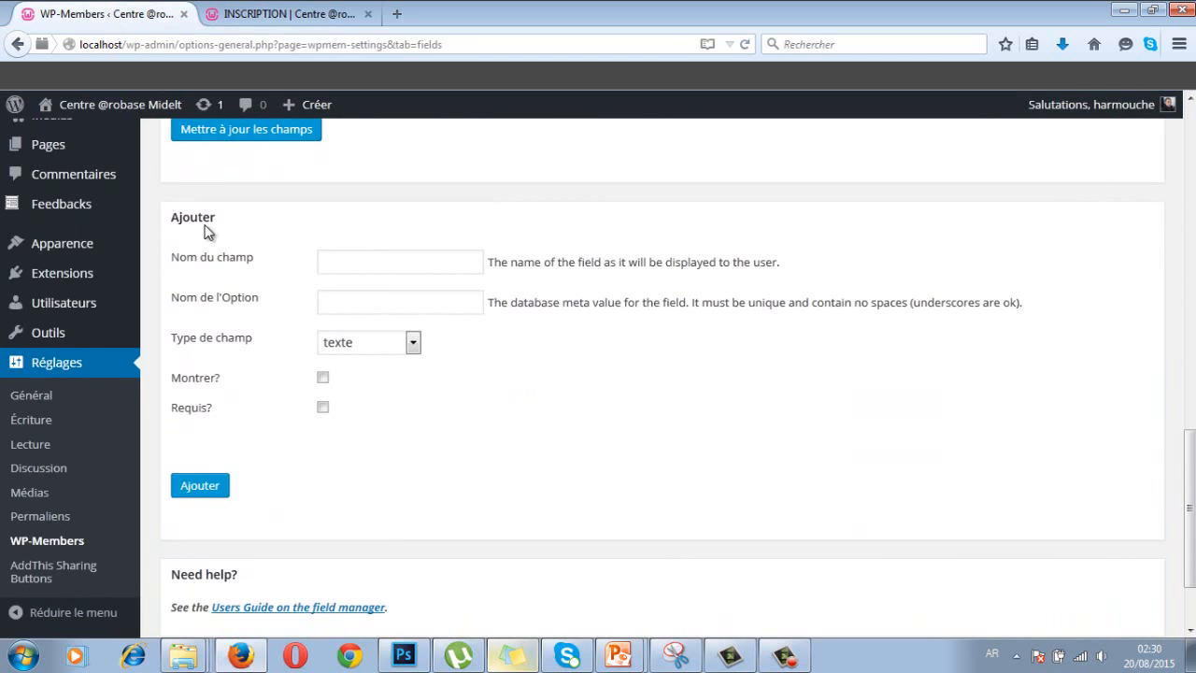
pyautogui.scroll(3, 355, 201)
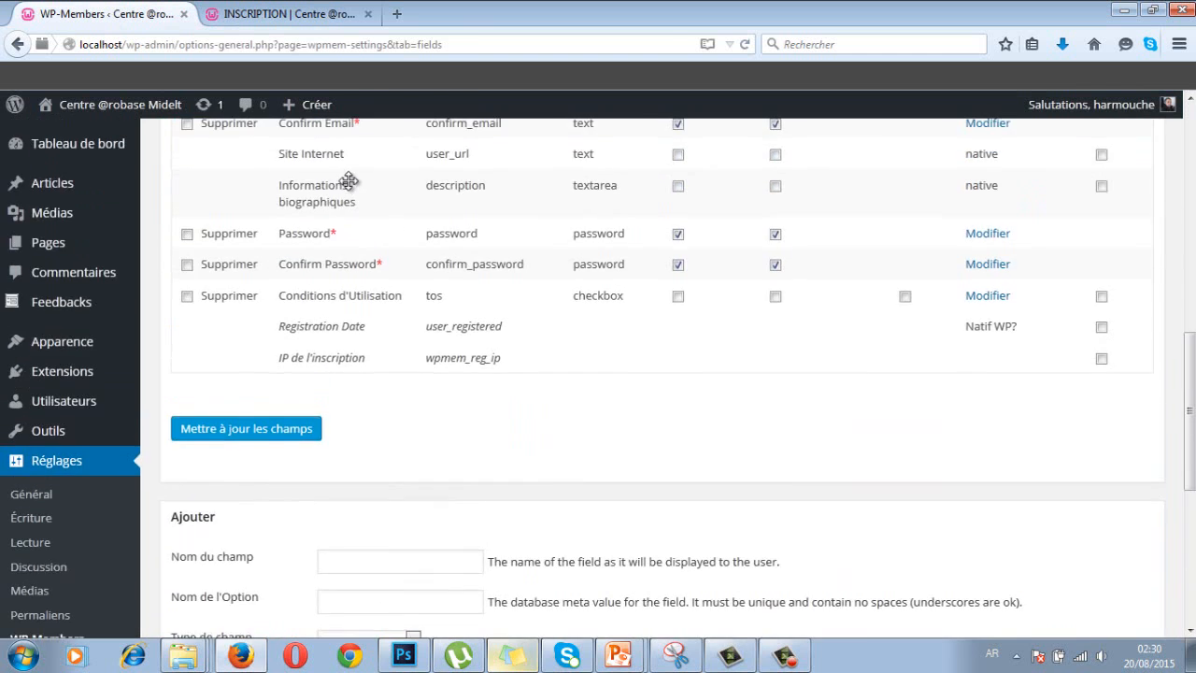
pyautogui.scroll(-2, 355, 286)
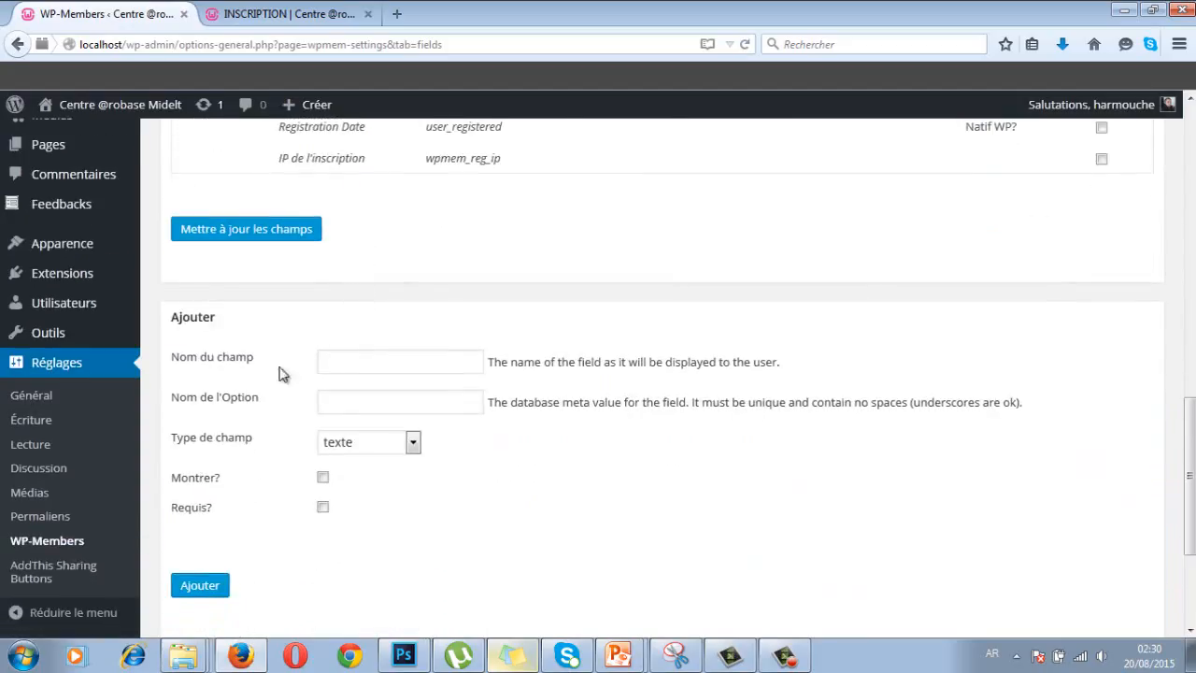
pyautogui.click(344, 359)
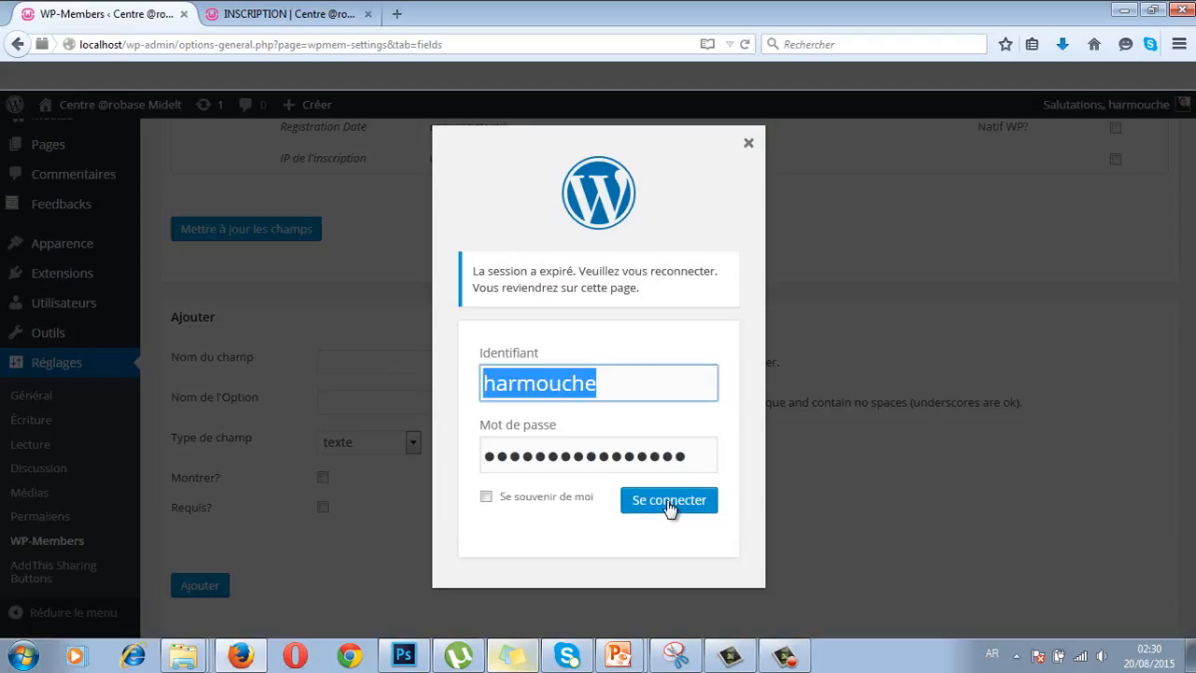
pyautogui.click(669, 502)
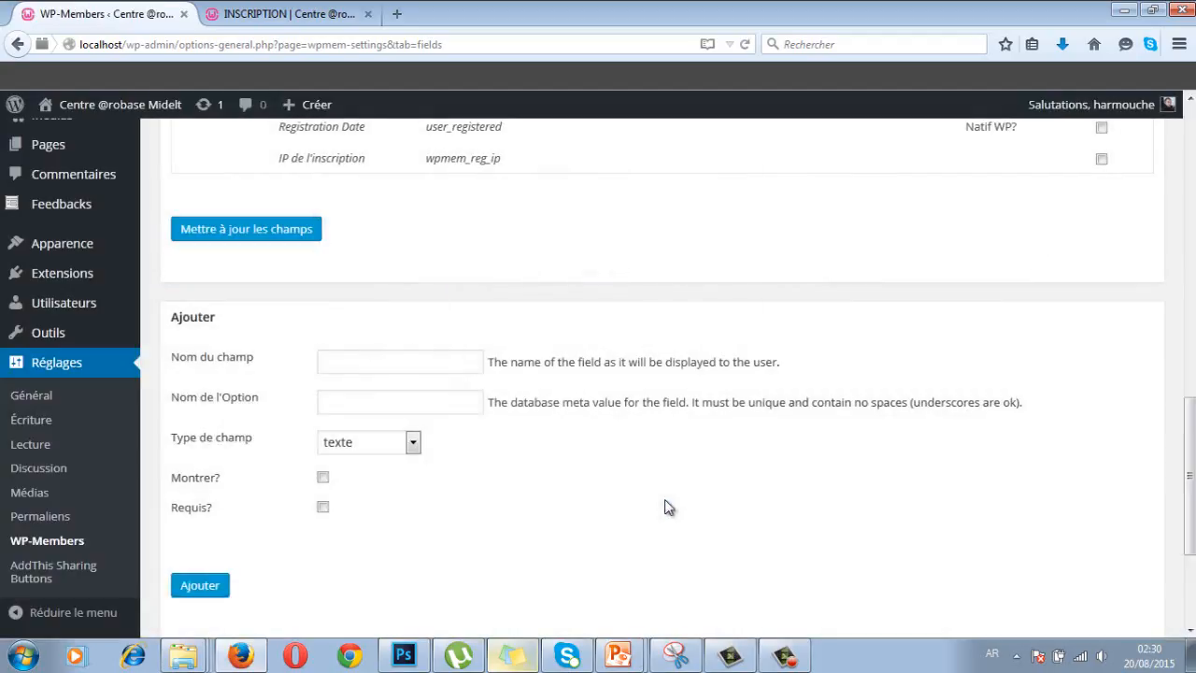
pyautogui.click(375, 365)
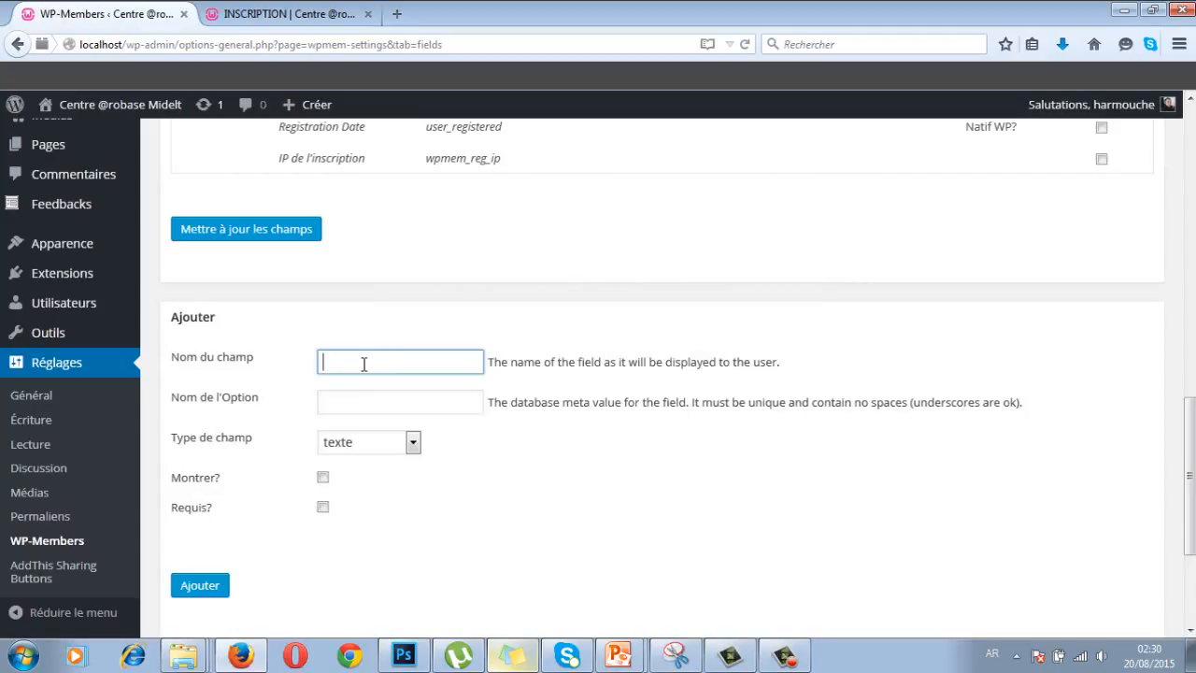
# - Name the new custom field 'champ 1' and look through the Type de champ list, keeping texte
pyautogui.write('ؤاضكح')
pyautogui.press('BackSpace')
pyautogui.press('BackSpace')
pyautogui.press('BackSpace')
pyautogui.press('BackSpace')
pyautogui.write('champ 1')
pyautogui.click(344, 404)
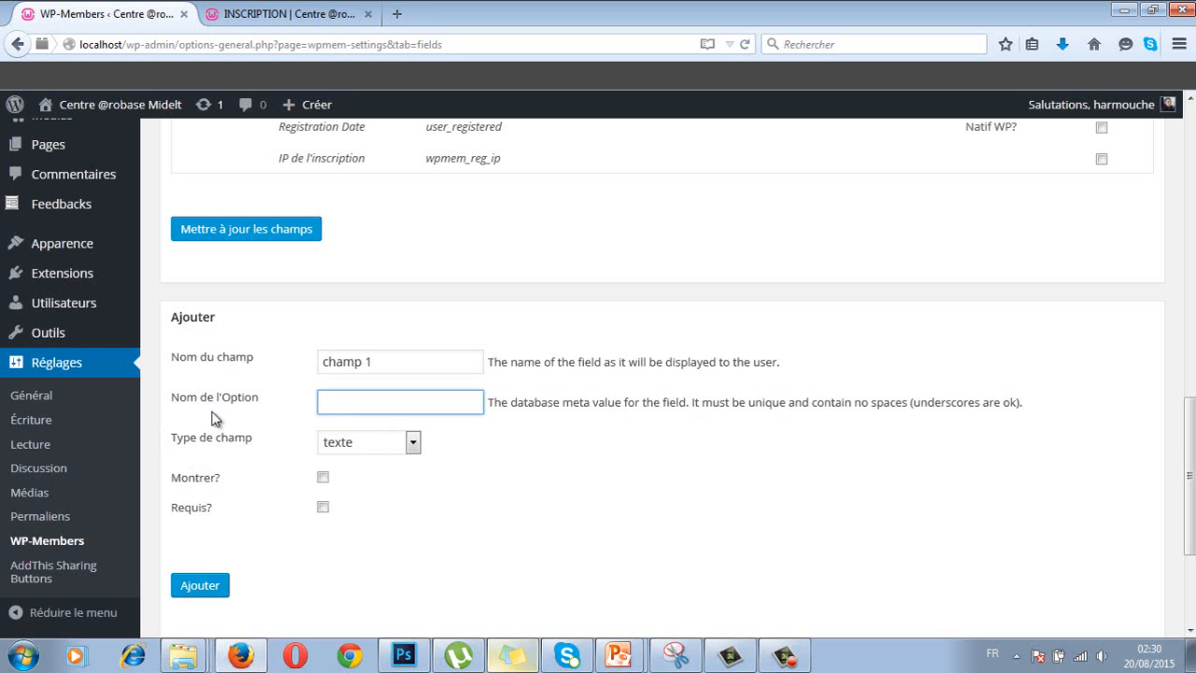
pyautogui.click(413, 444)
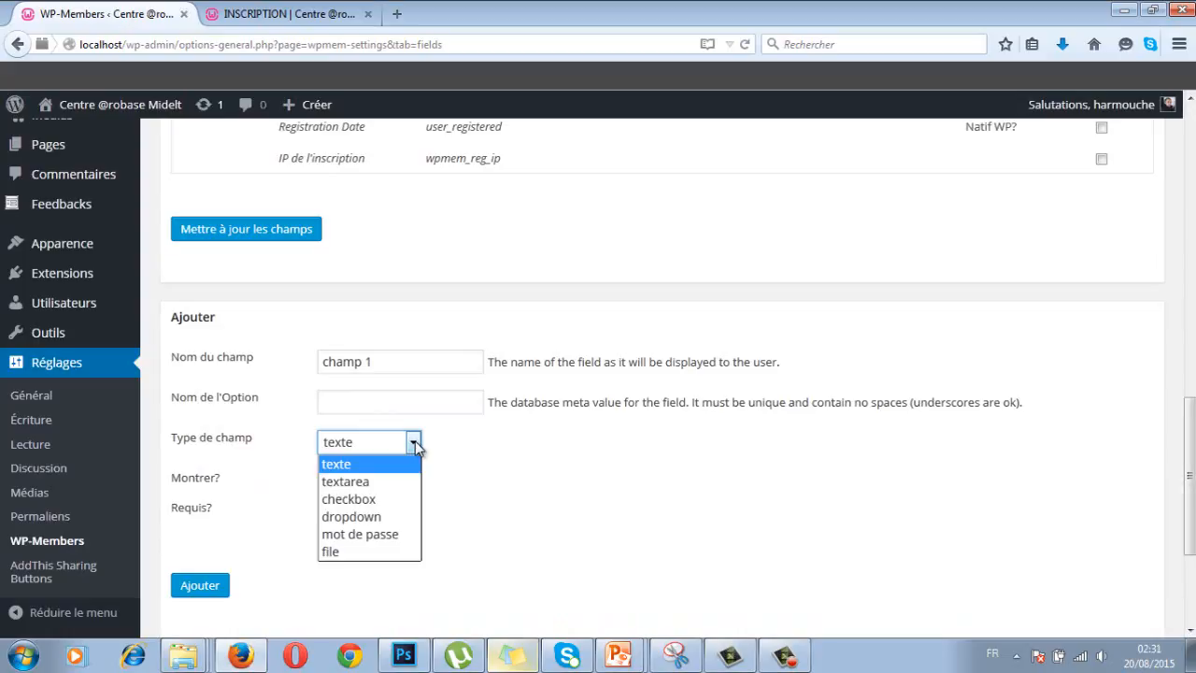
pyautogui.click(444, 456)
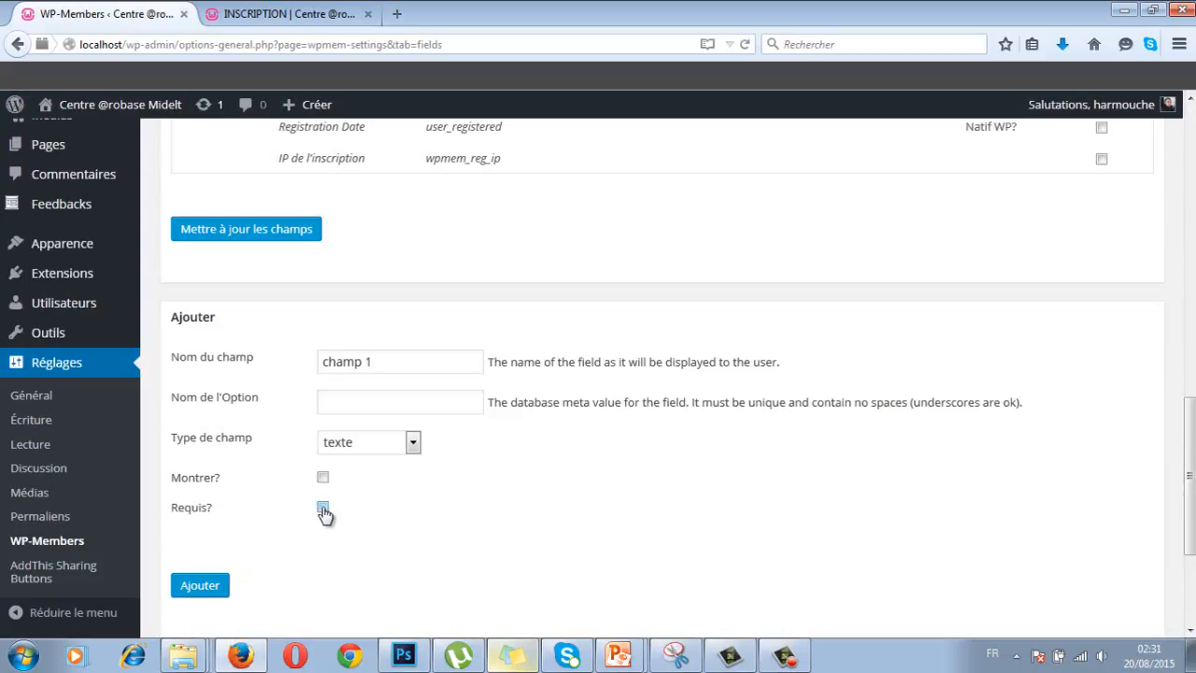
pyautogui.click(414, 445)
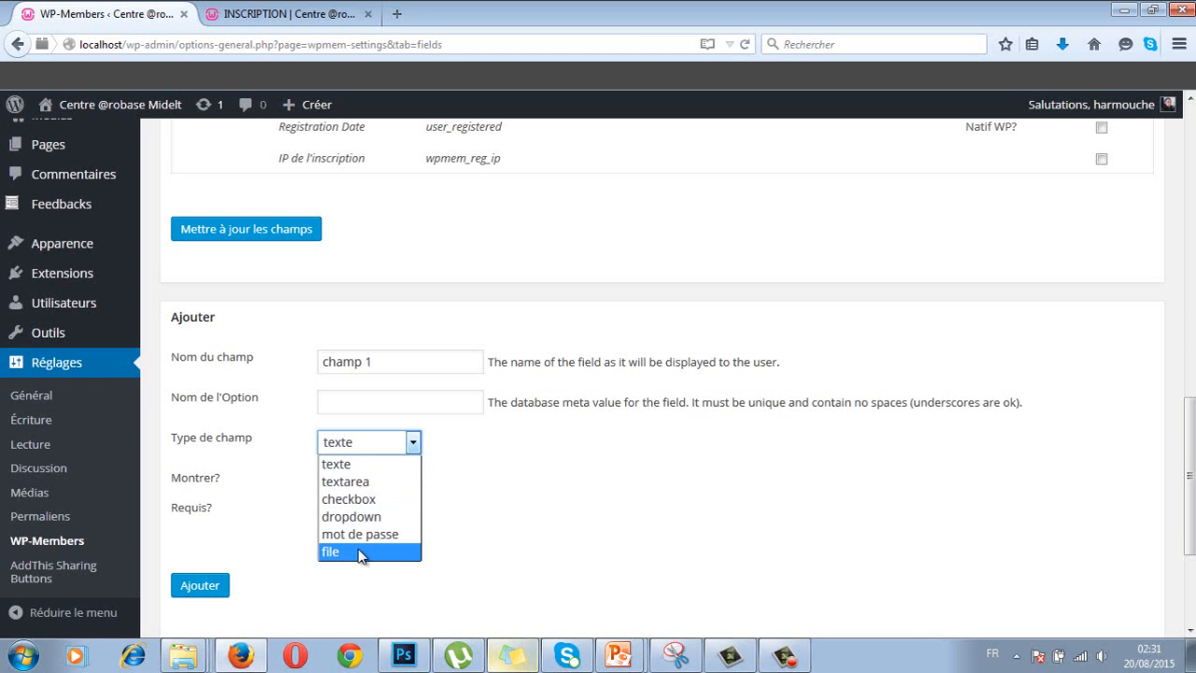
# - Bring up the running PowerPoint slideshow and advance to the TYPE DE CHAMP slide
pyautogui.click(624, 657)
pyautogui.click(593, 612)
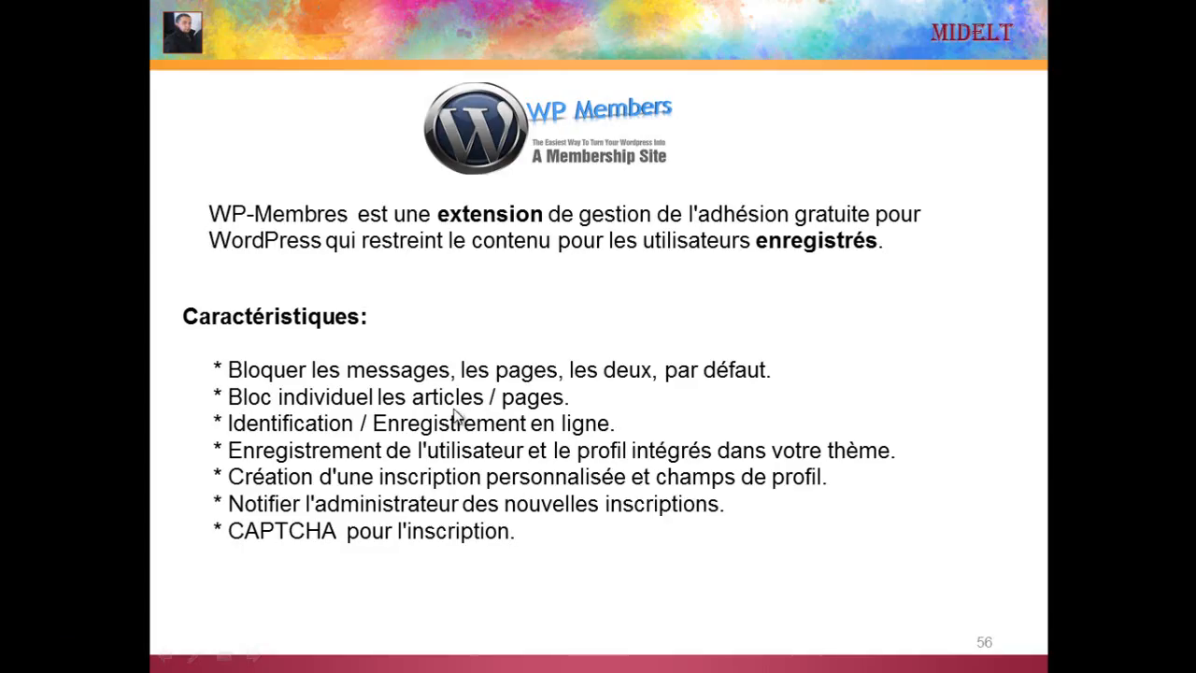
pyautogui.click(457, 413)
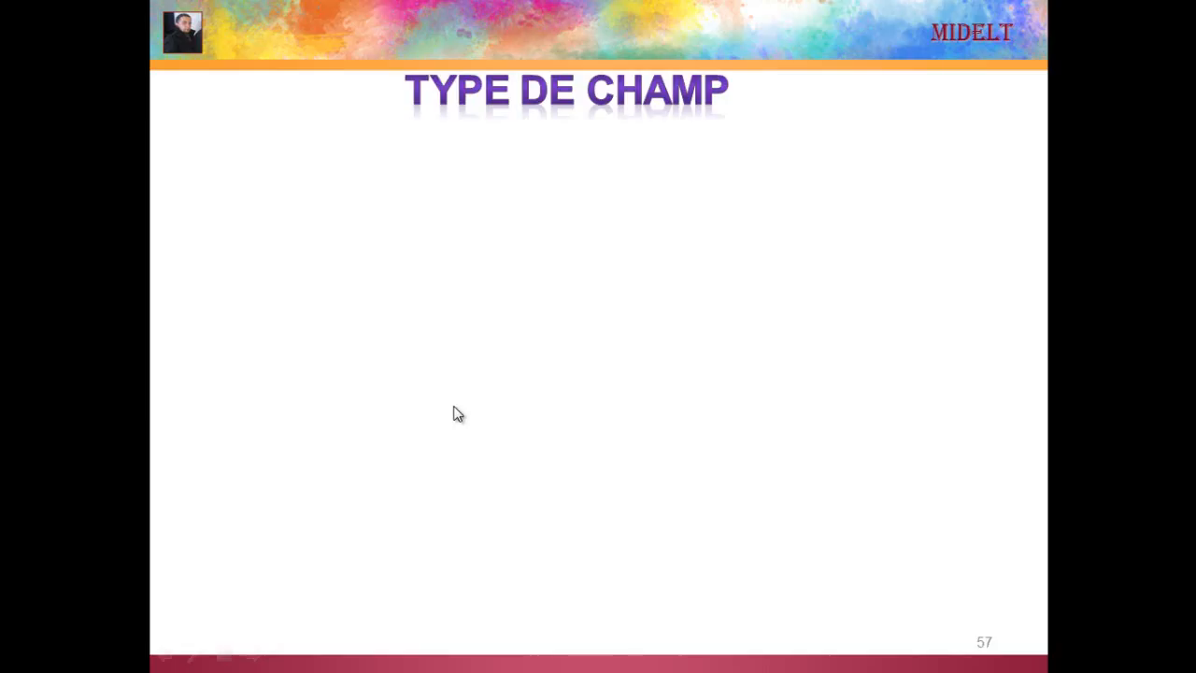
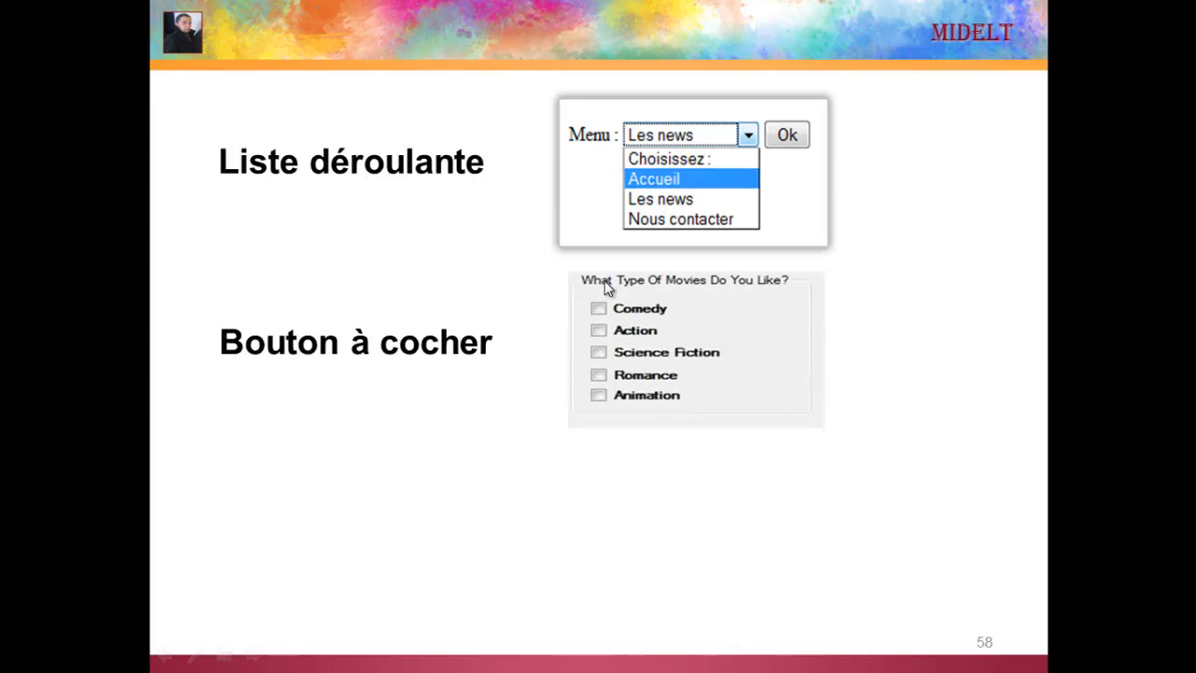
# - Reveal the radio-button heading and its example group on the slide, then return to the browser
pyautogui.click(605, 283)
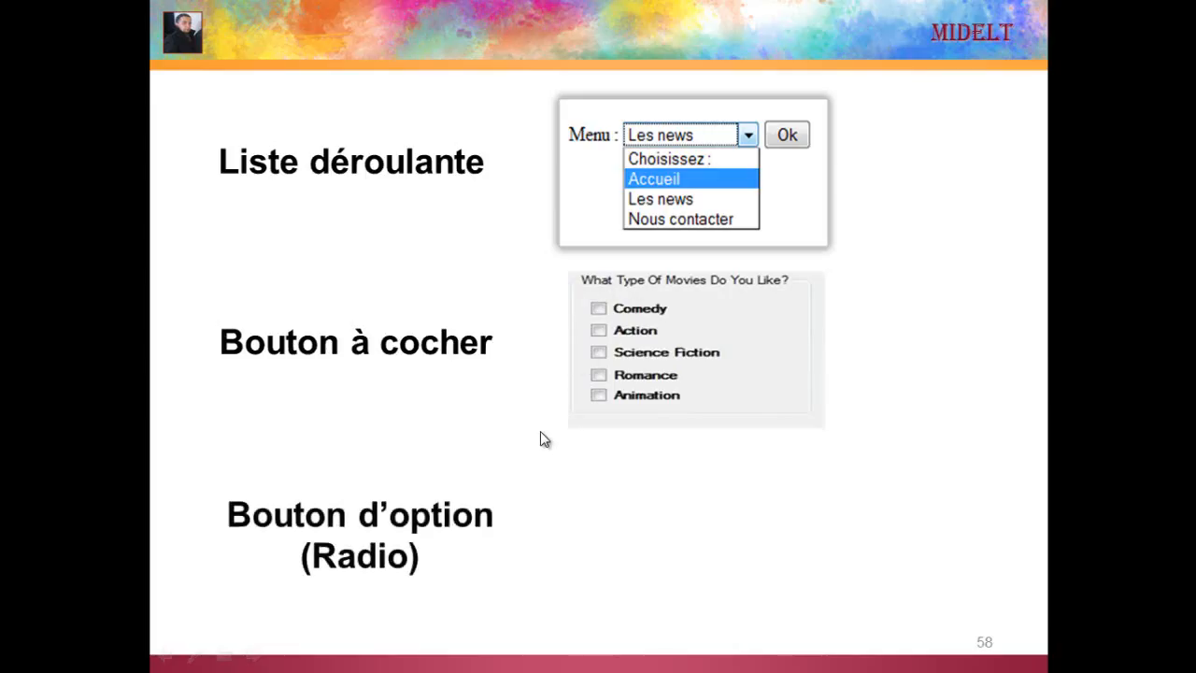
pyautogui.click(645, 397)
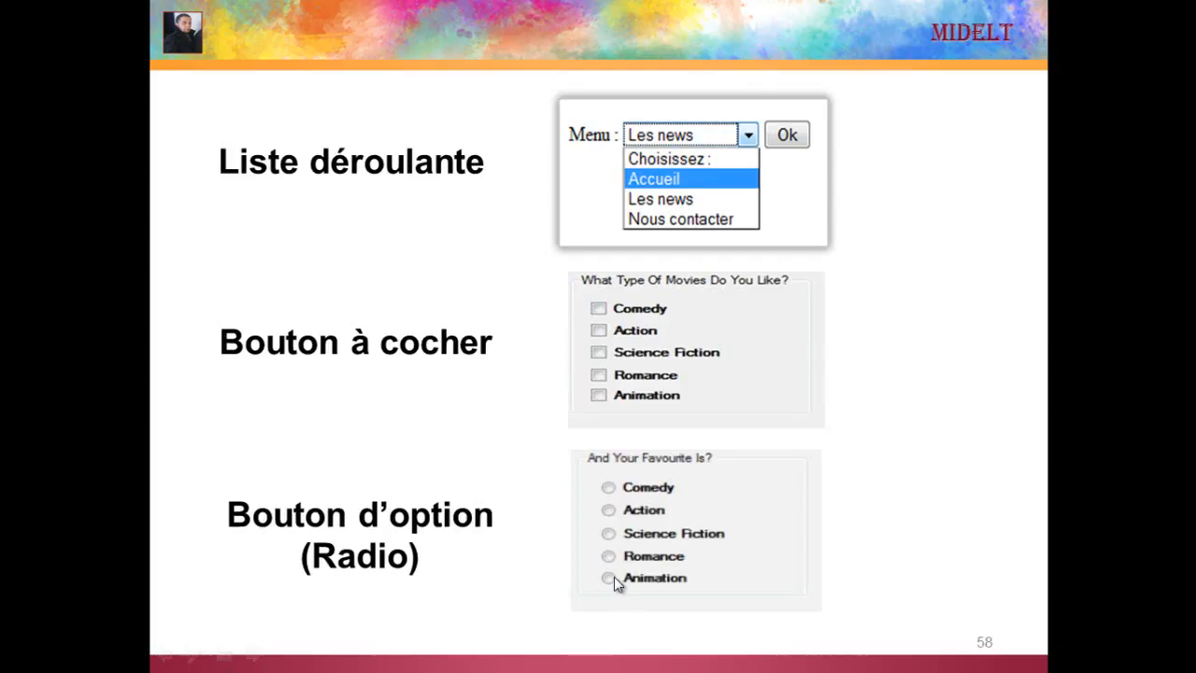
pyautogui.hotkey('alt', 'Tab')
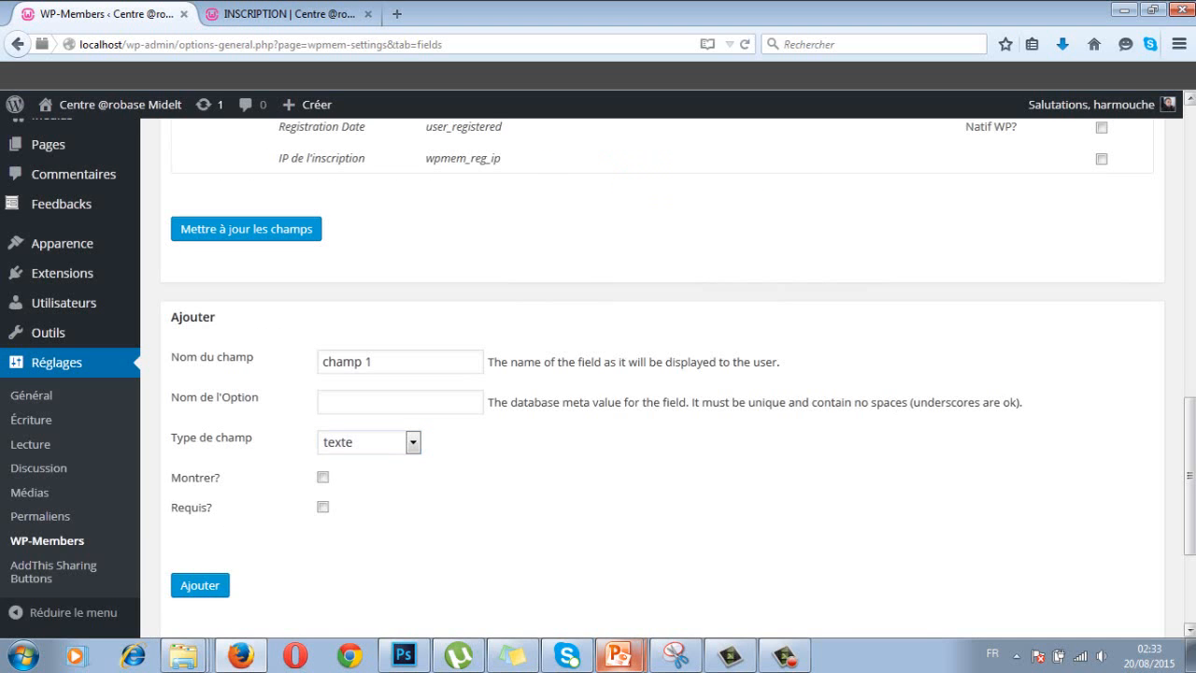
# - Scroll to the top of the WP-Members settings and open the Dialogues tab
pyautogui.scroll(-4, 1192, 493)
pyautogui.moveTo(1192, 494); pyautogui.dragTo(1190, 126)
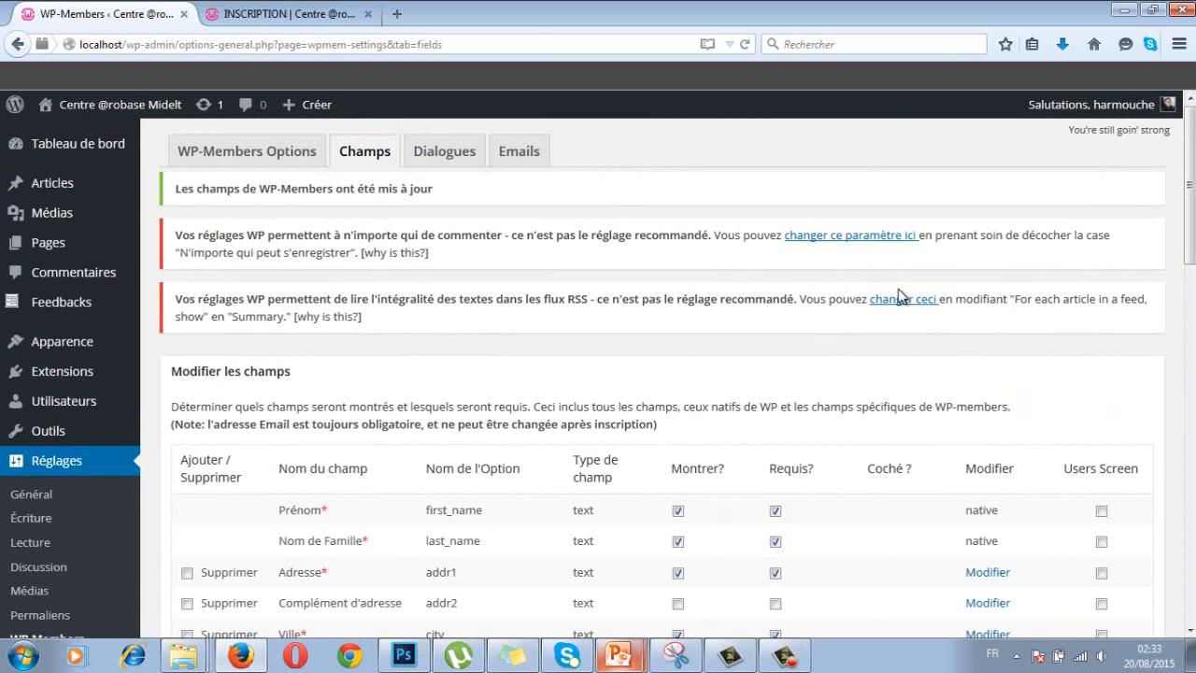
pyautogui.click(433, 155)
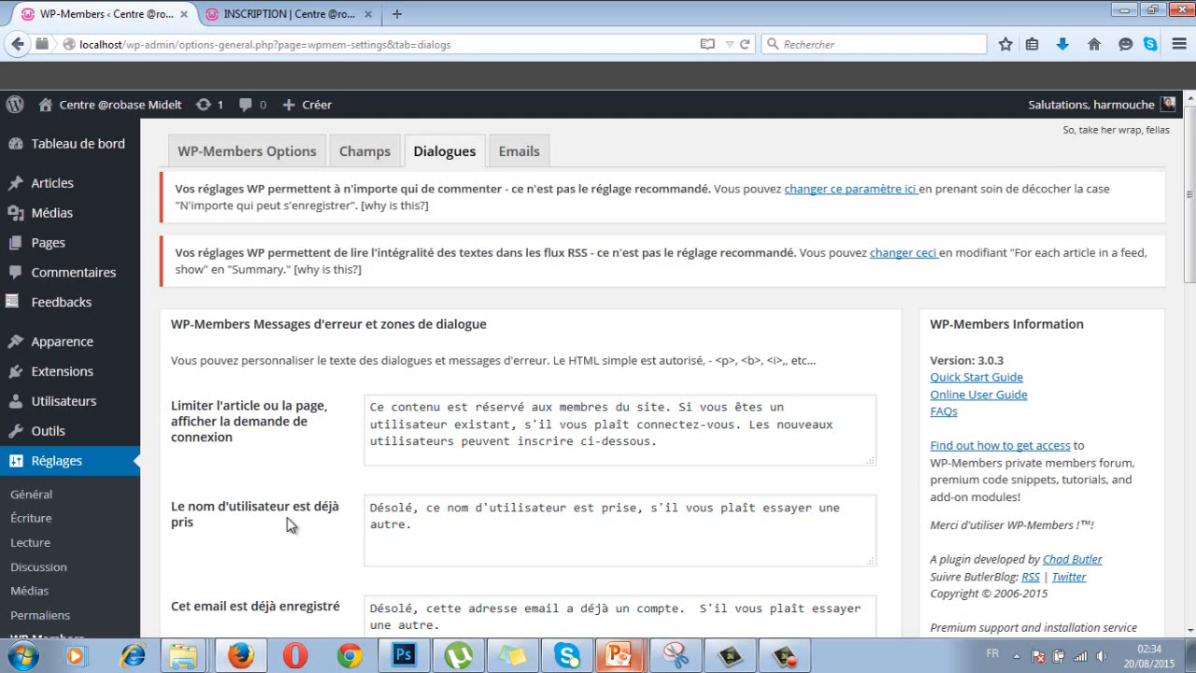
# - Fix the username-taken message, changing 'prise' to 'pris' and 'une' to 'un'
pyautogui.click(415, 525)
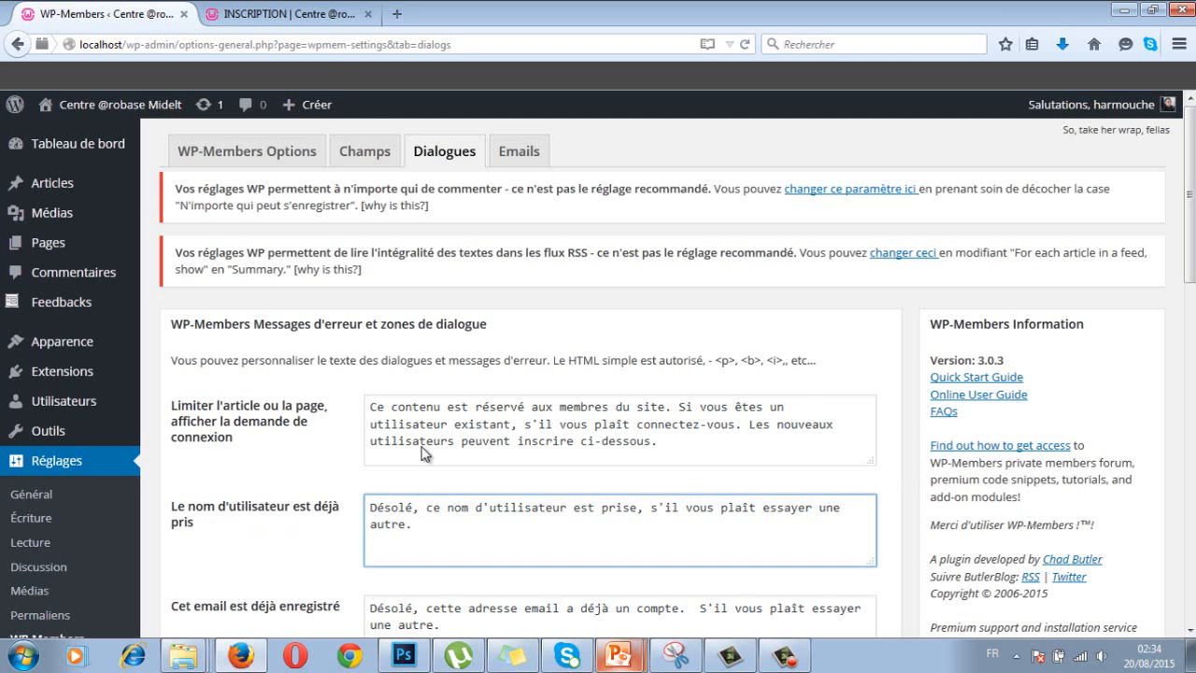
pyautogui.click(289, 14)
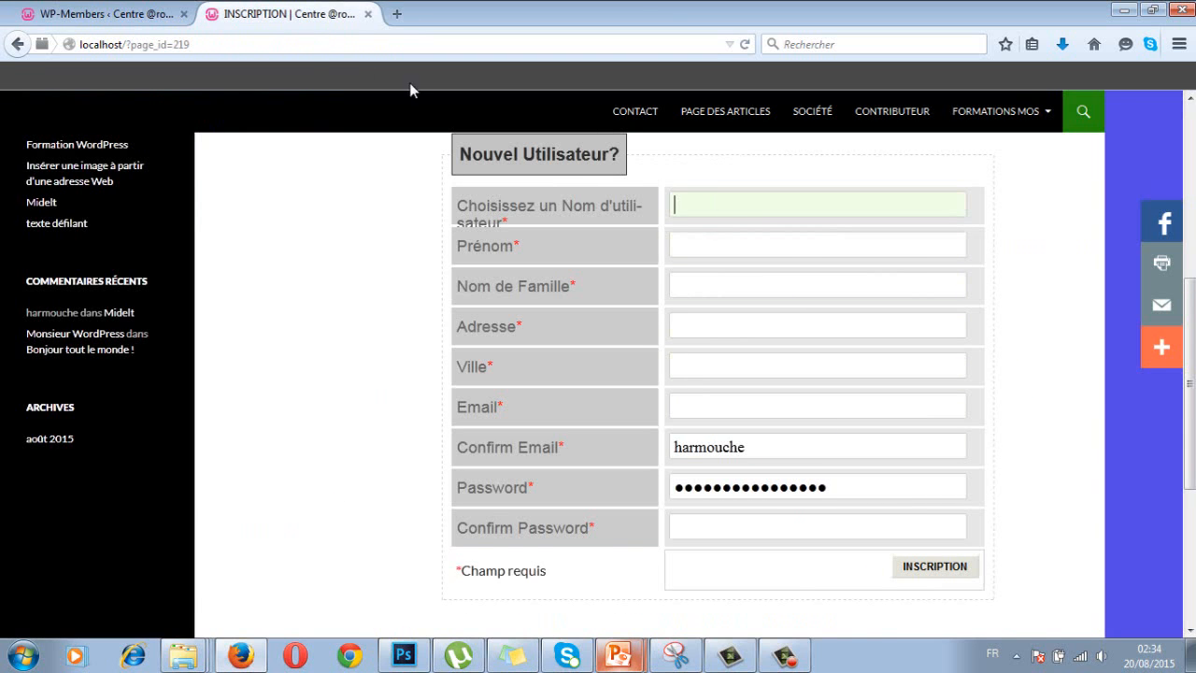
pyautogui.click(148, 15)
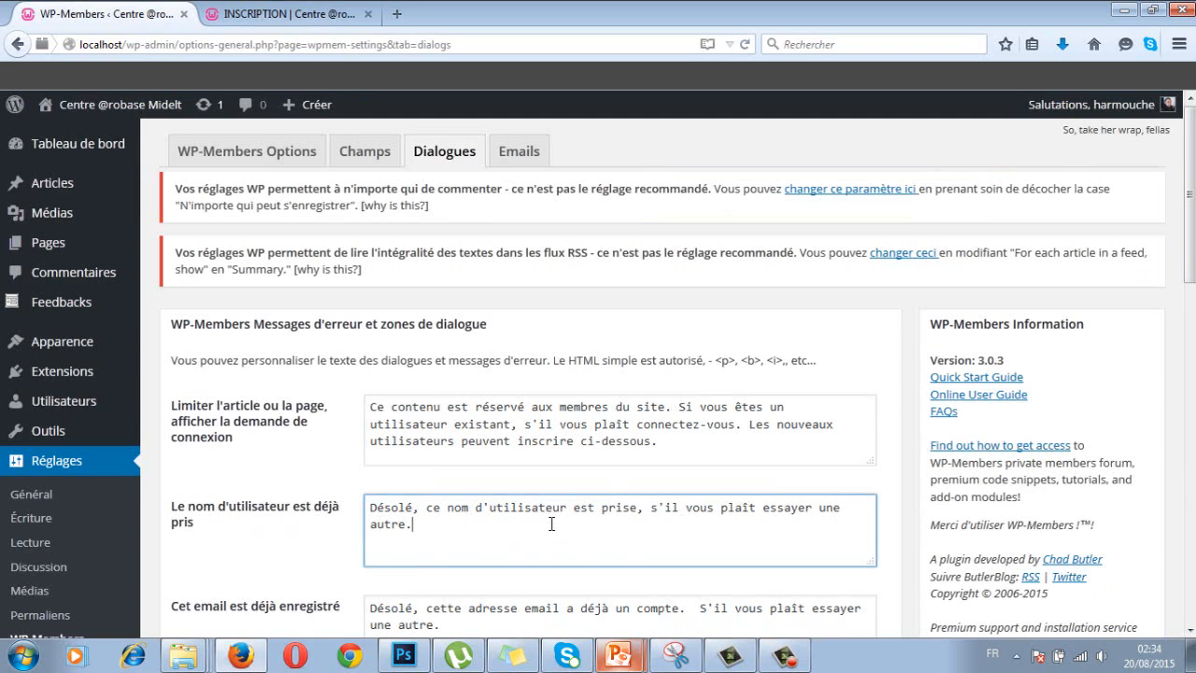
pyautogui.click(641, 512)
pyautogui.press('BackSpace')
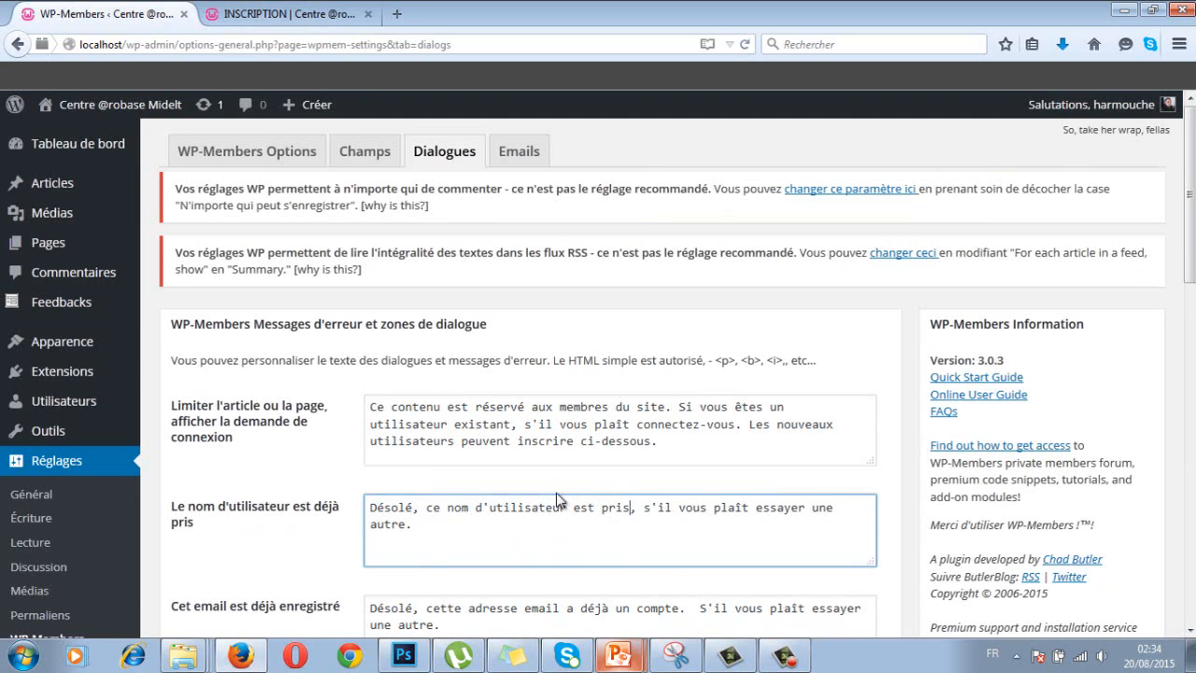
pyautogui.click(432, 522)
pyautogui.click(847, 510)
pyautogui.press('BackSpace')
pyautogui.click(449, 551)
pyautogui.scroll(-3, 452, 551)
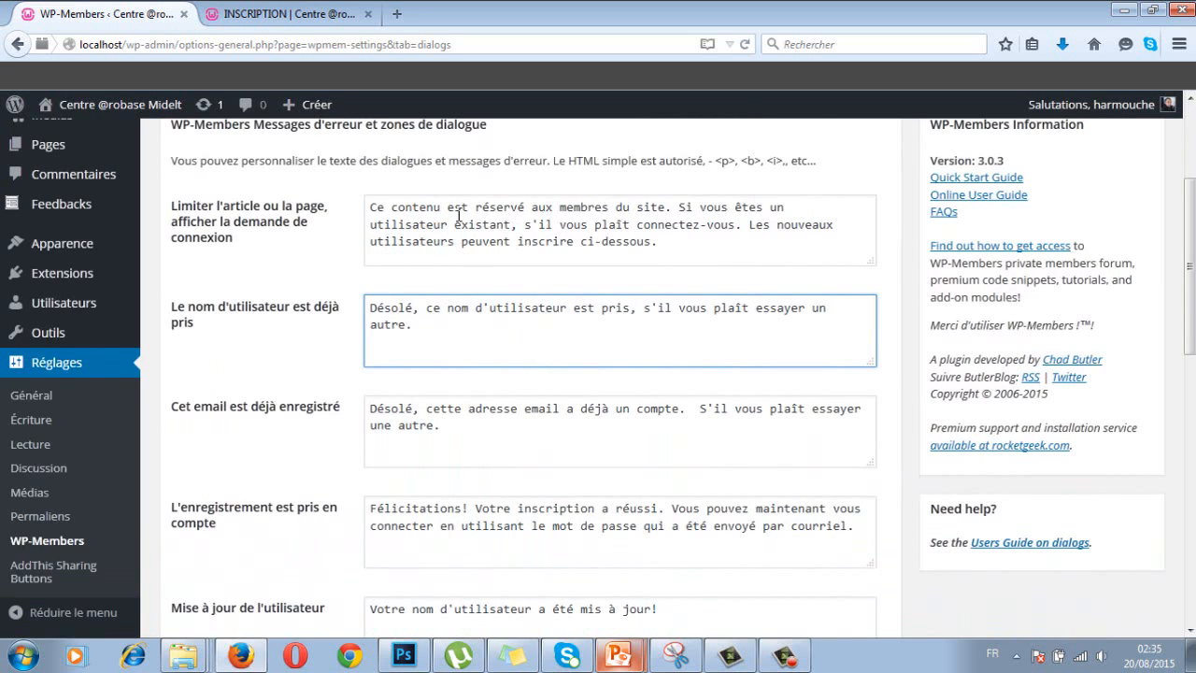
pyautogui.moveTo(665, 242); pyautogui.dragTo(359, 199)
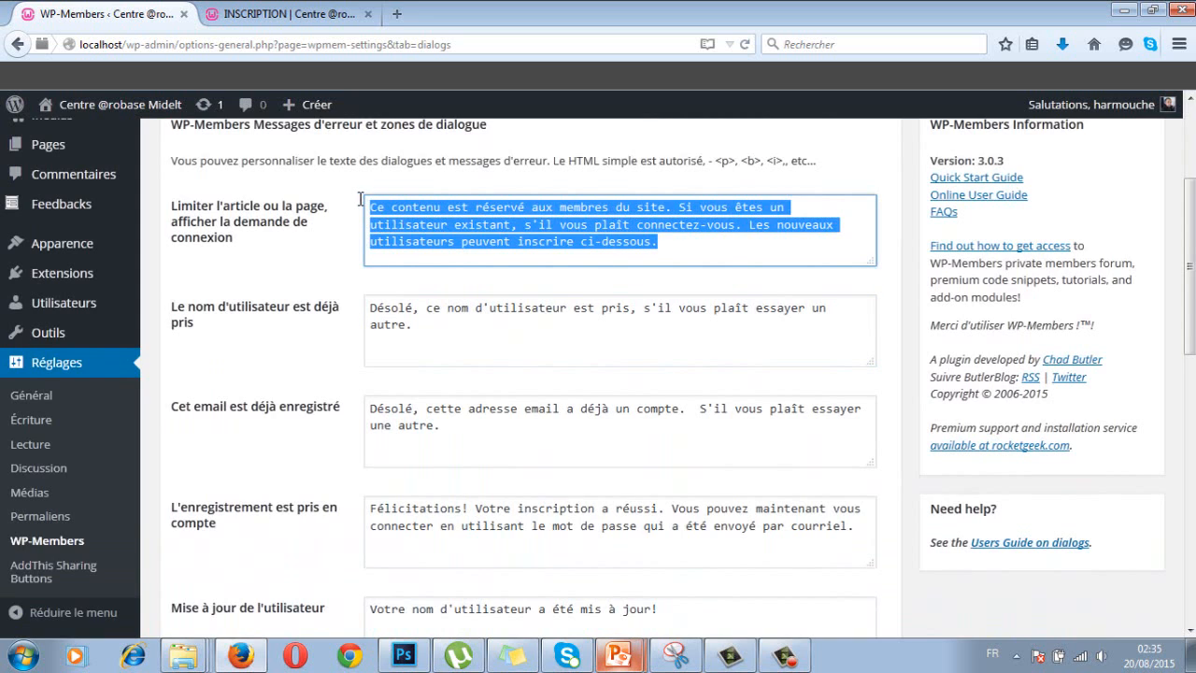
pyautogui.click(660, 255)
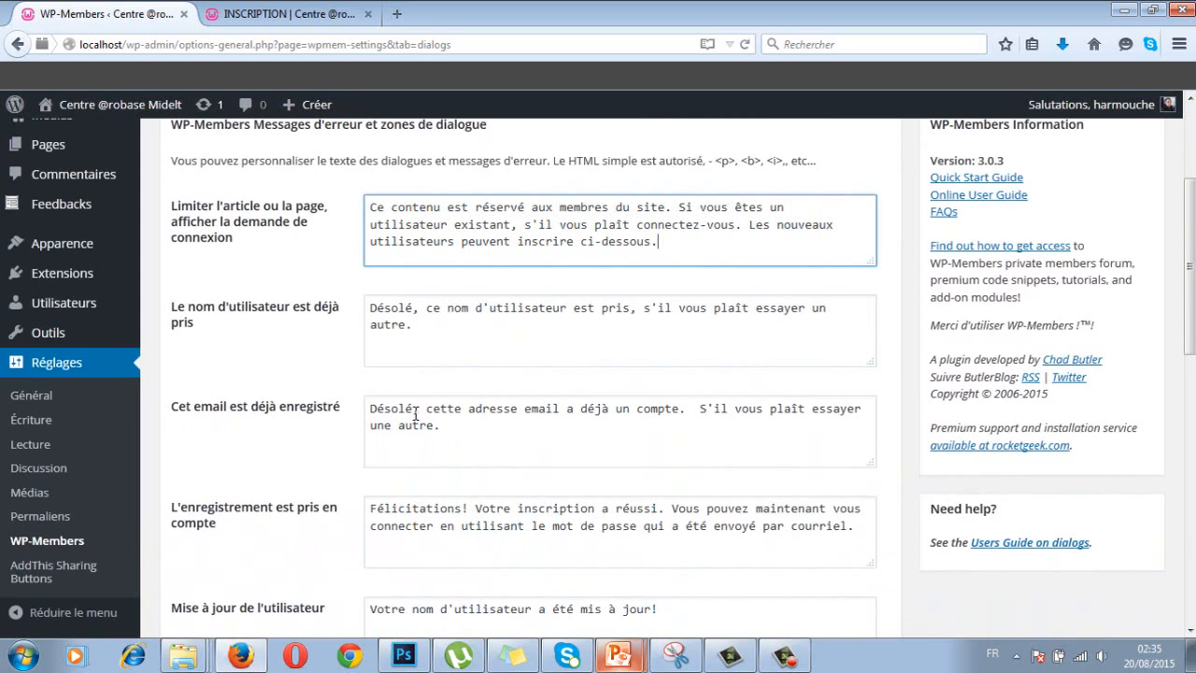
pyautogui.moveTo(420, 428); pyautogui.dragTo(427, 430)
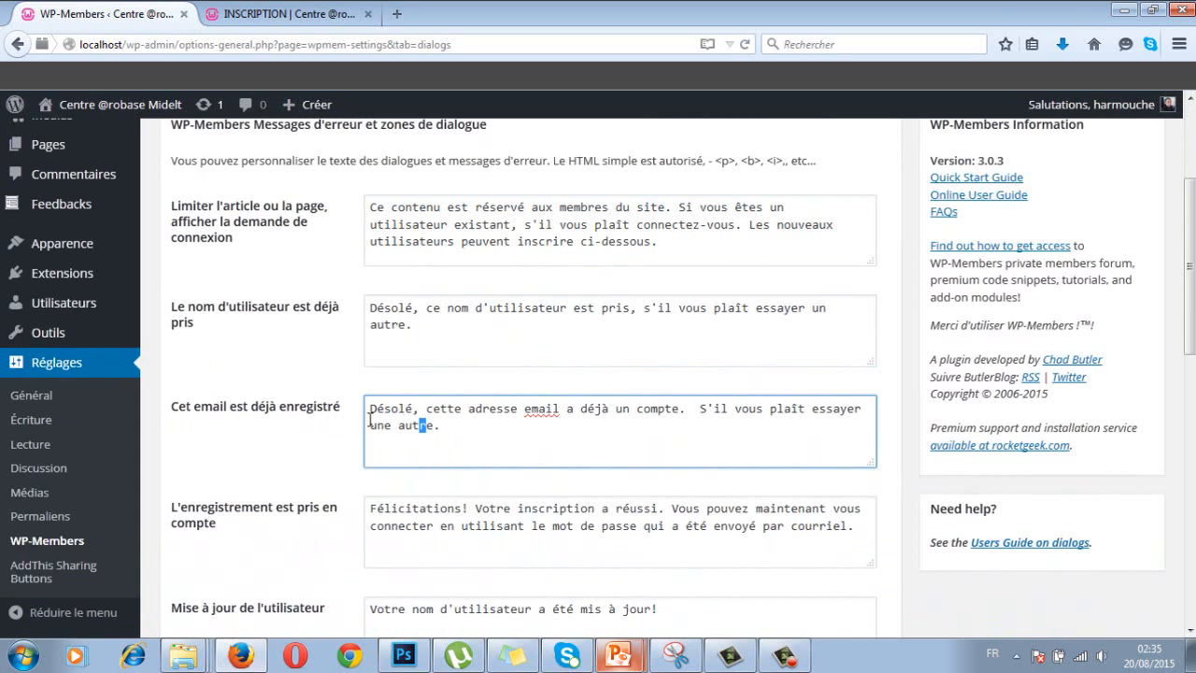
pyautogui.click(464, 425)
pyautogui.scroll(-2, 493, 409)
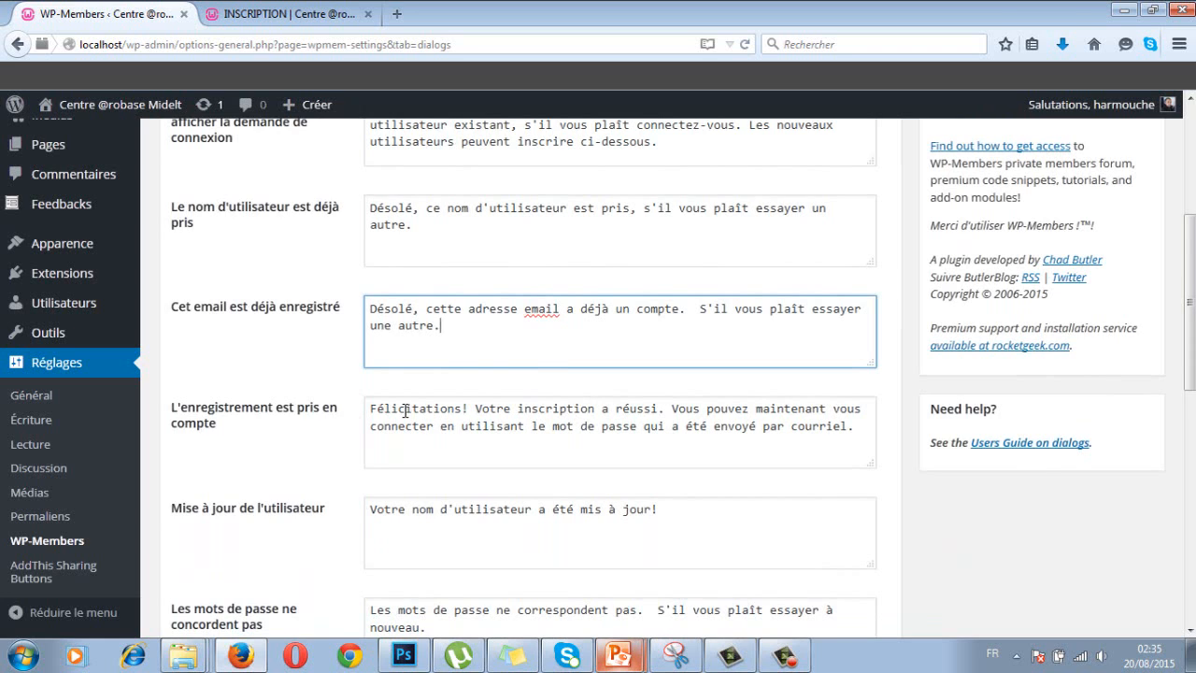
pyautogui.click(435, 516)
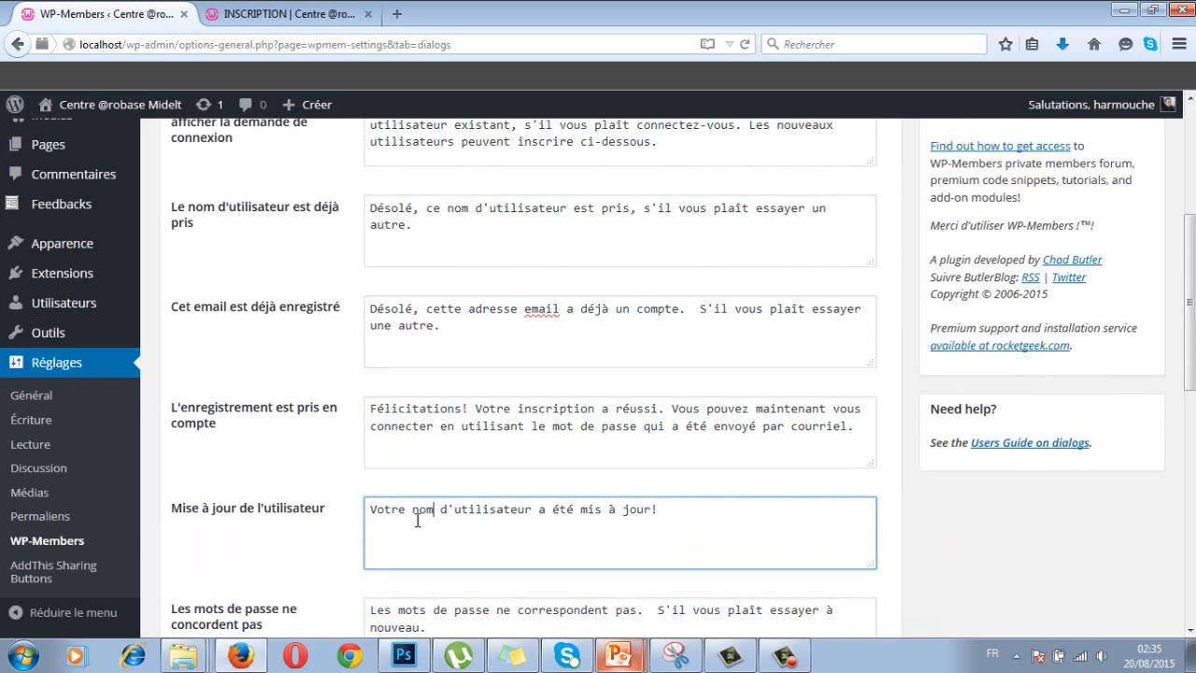
pyautogui.scroll(-4, 616, 528)
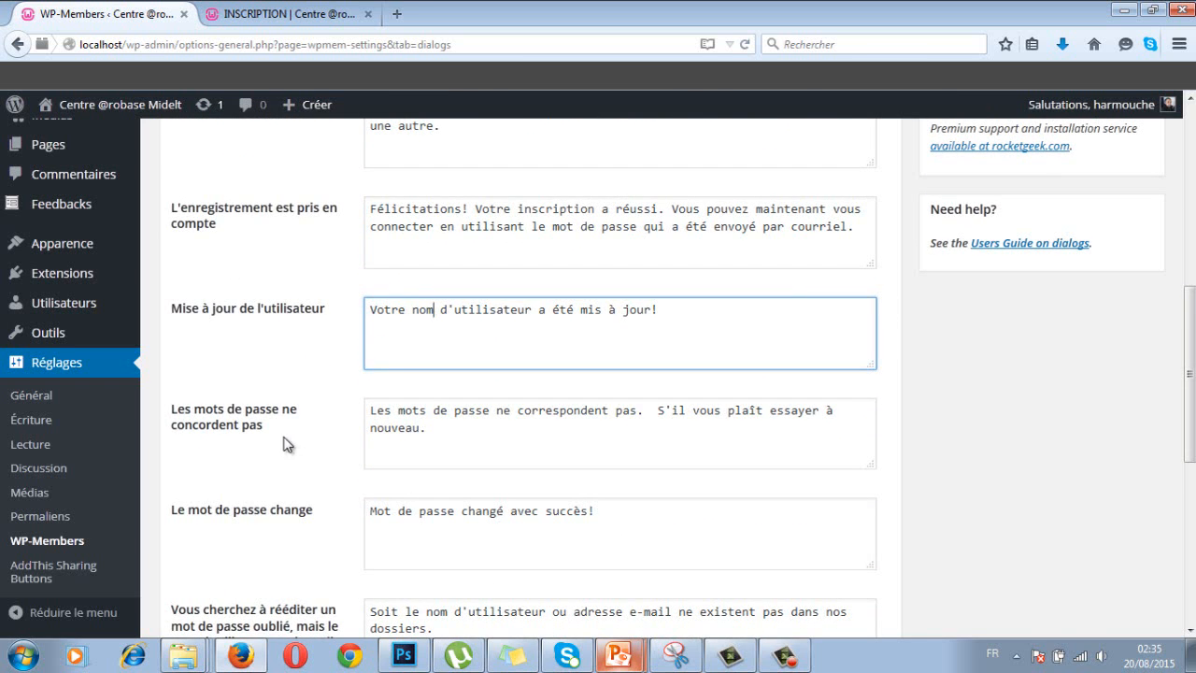
pyautogui.click(448, 431)
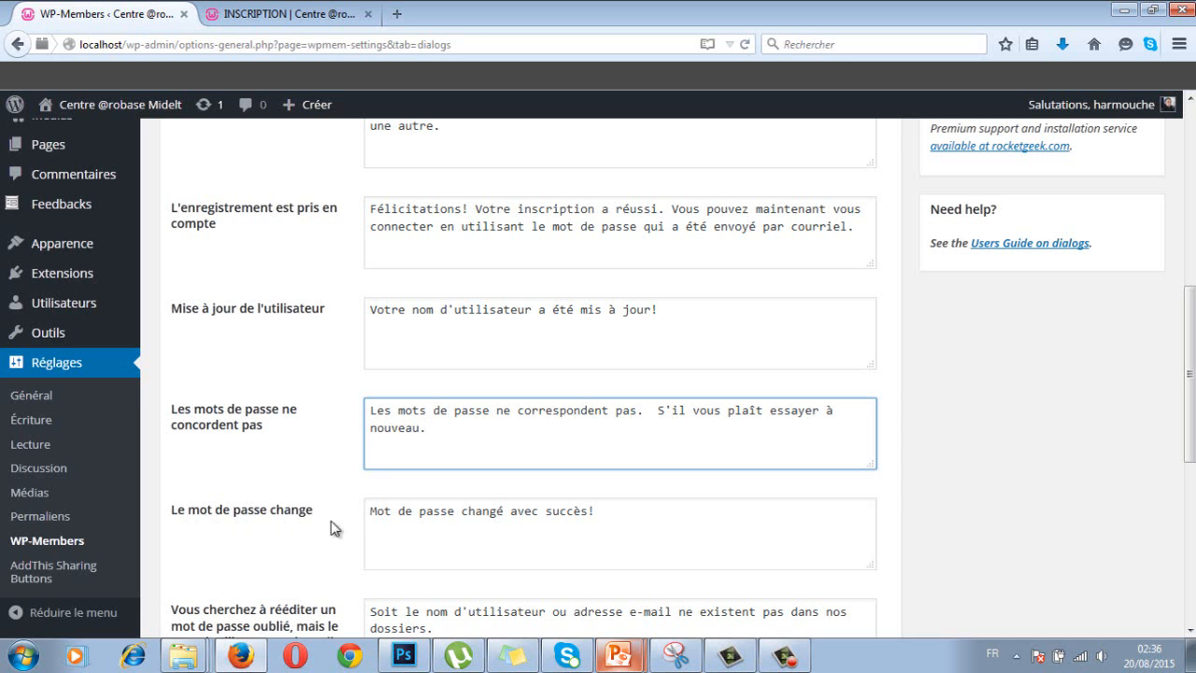
pyautogui.scroll(-4, 458, 524)
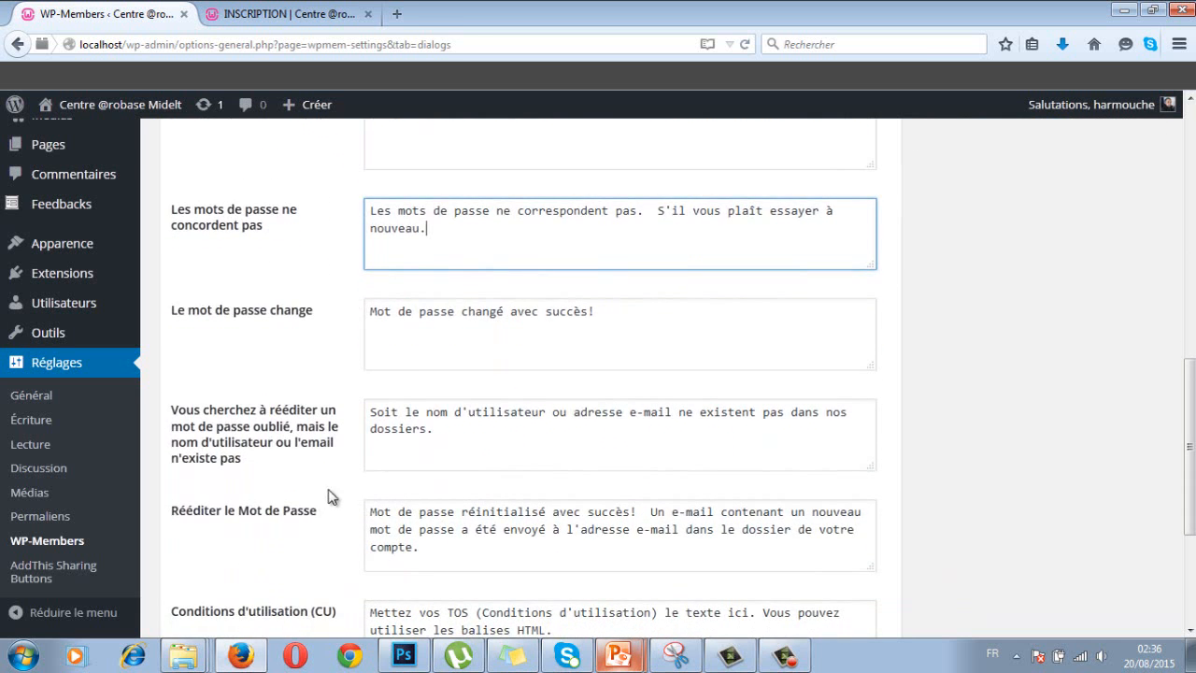
pyautogui.scroll(-2, 315, 493)
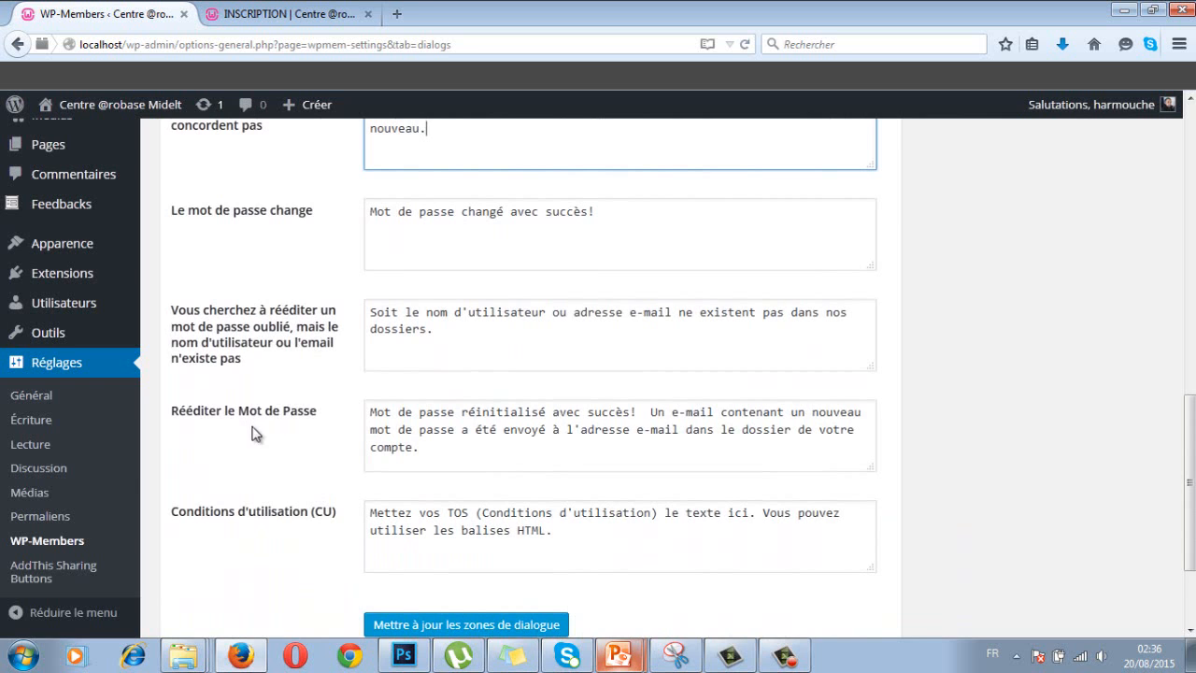
pyautogui.scroll(-2, 209, 485)
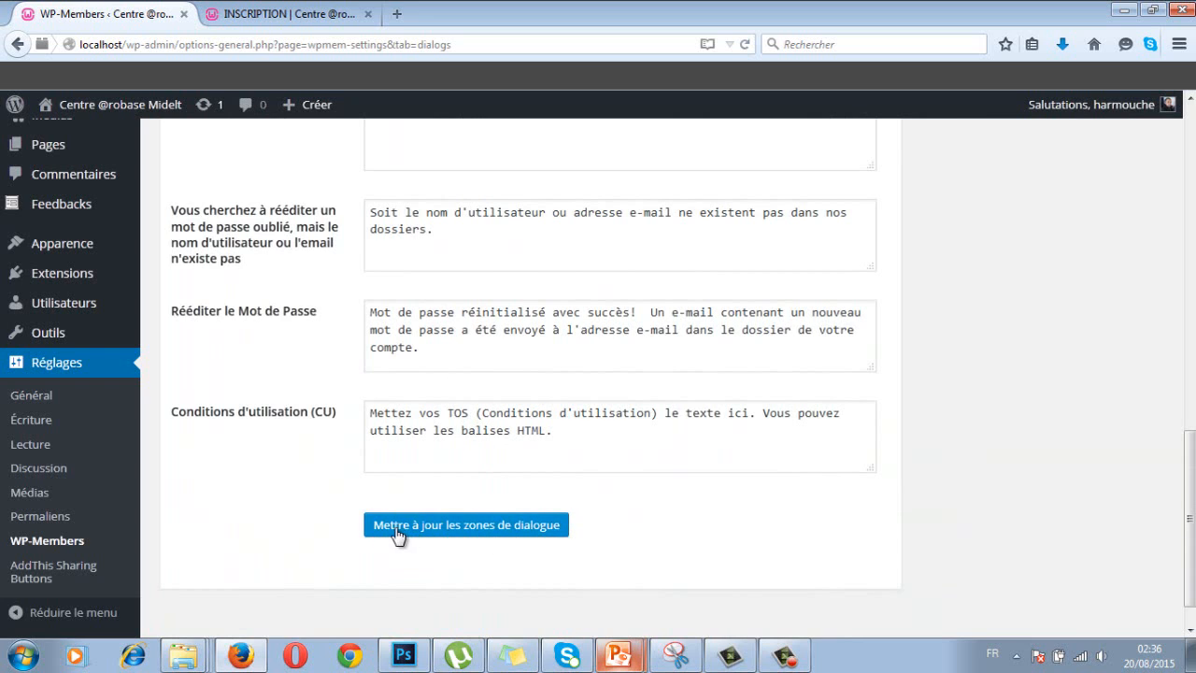
# - Save the dialog messages with 'Mettre à jour les zones de dialogue' and move to the Emails tab
pyautogui.click(502, 533)
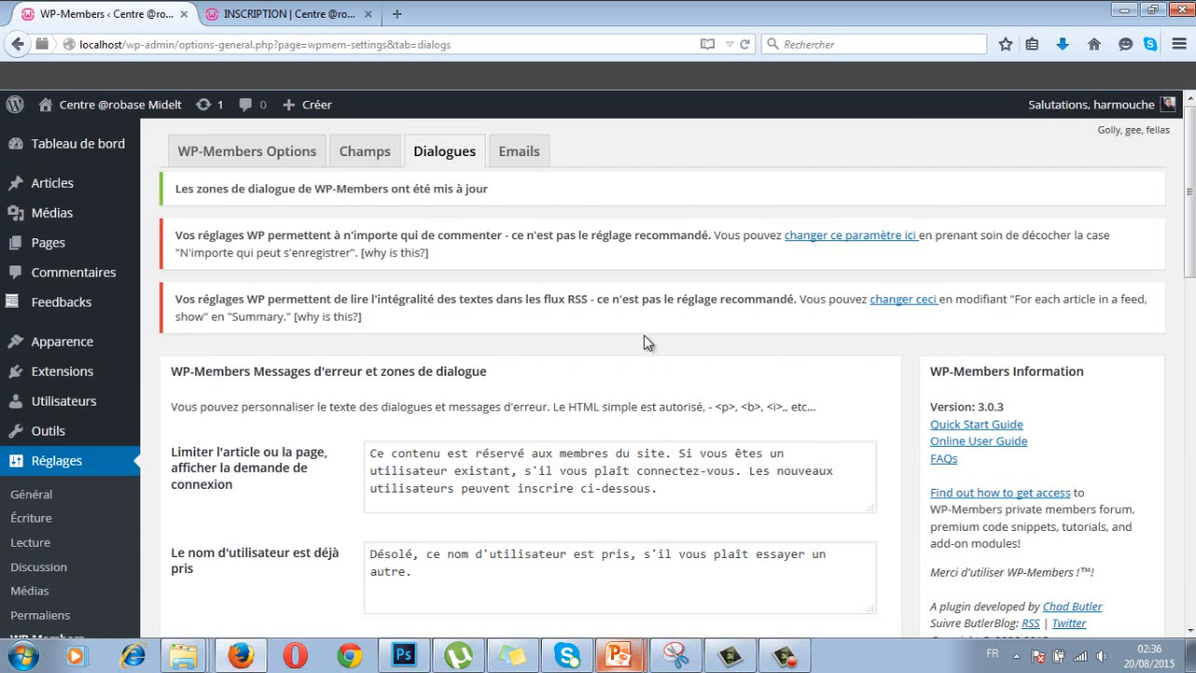
pyautogui.click(521, 152)
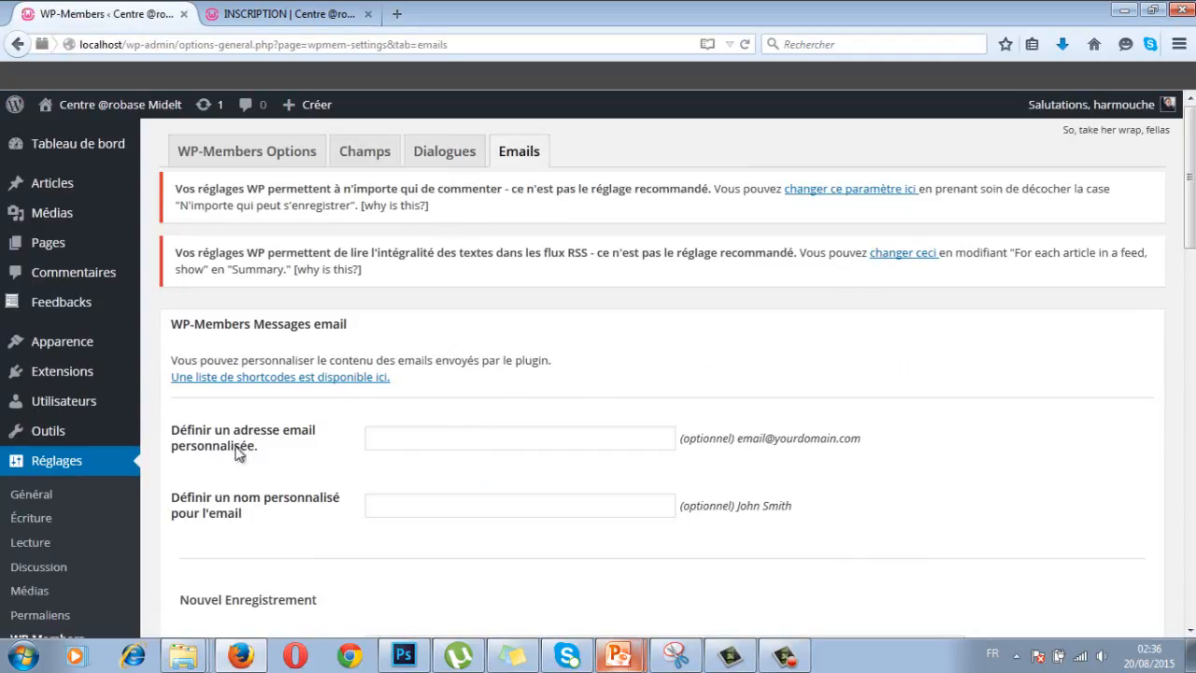
pyautogui.click(411, 440)
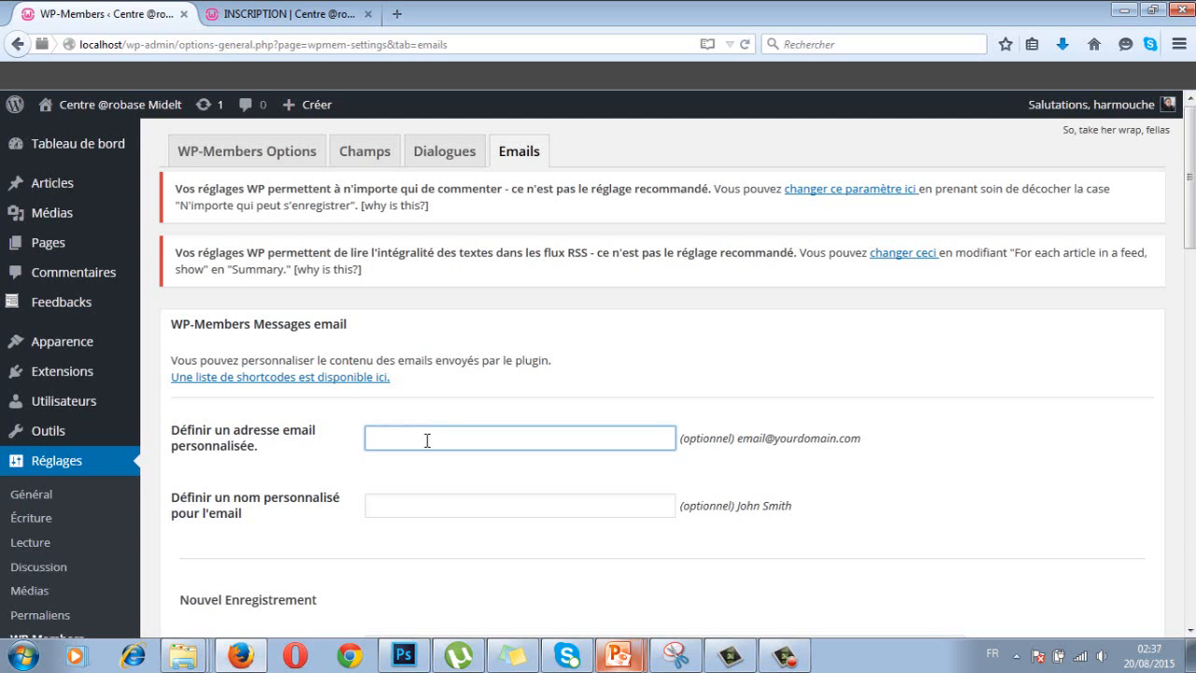
pyautogui.scroll(-2, 537, 417)
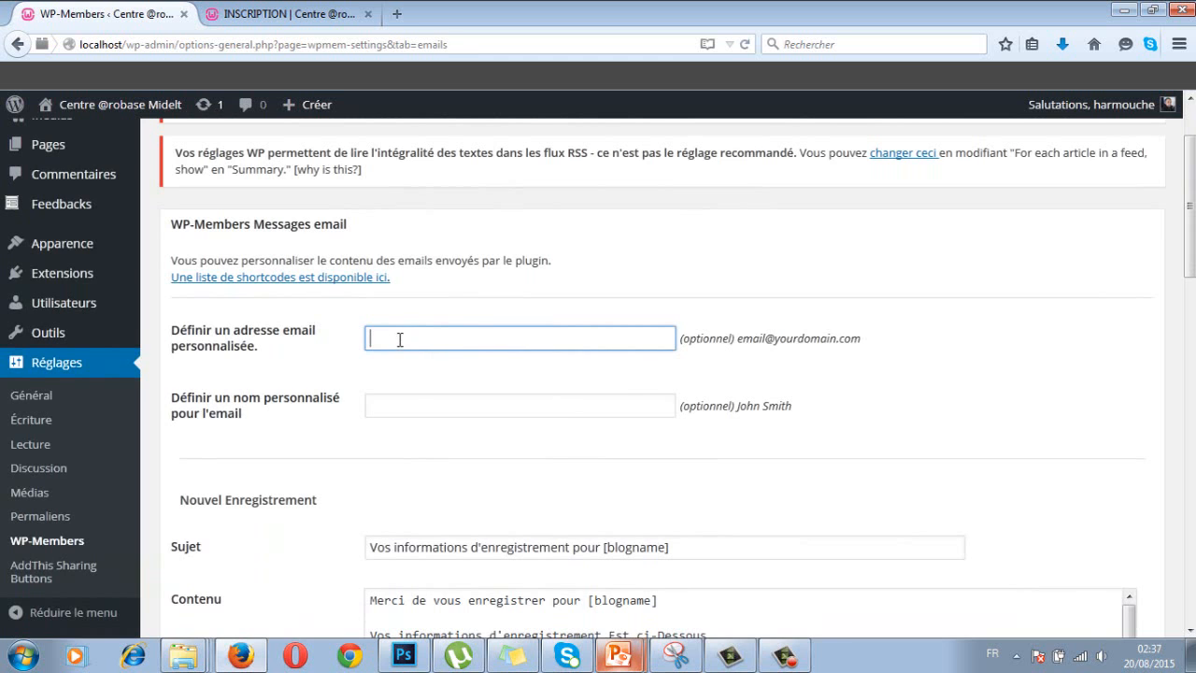
pyautogui.scroll(2, 440, 342)
pyautogui.click(238, 155)
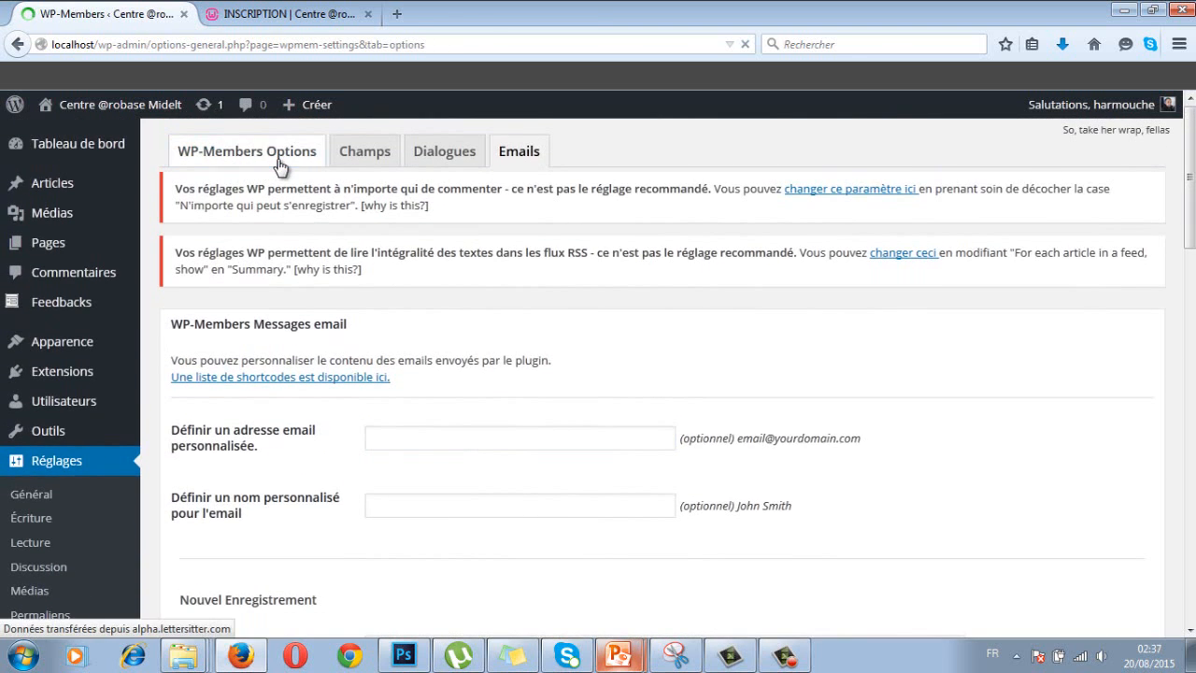
pyautogui.scroll(-5, 360, 367)
pyautogui.scroll(-1, 364, 371)
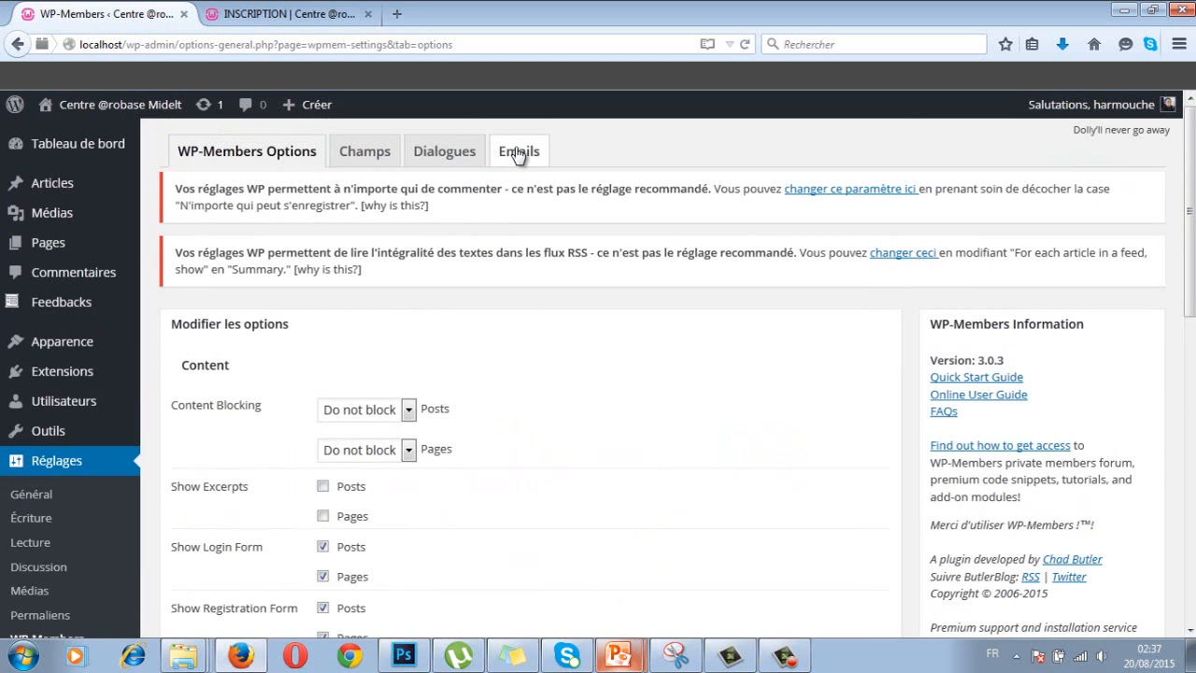
pyautogui.click(517, 151)
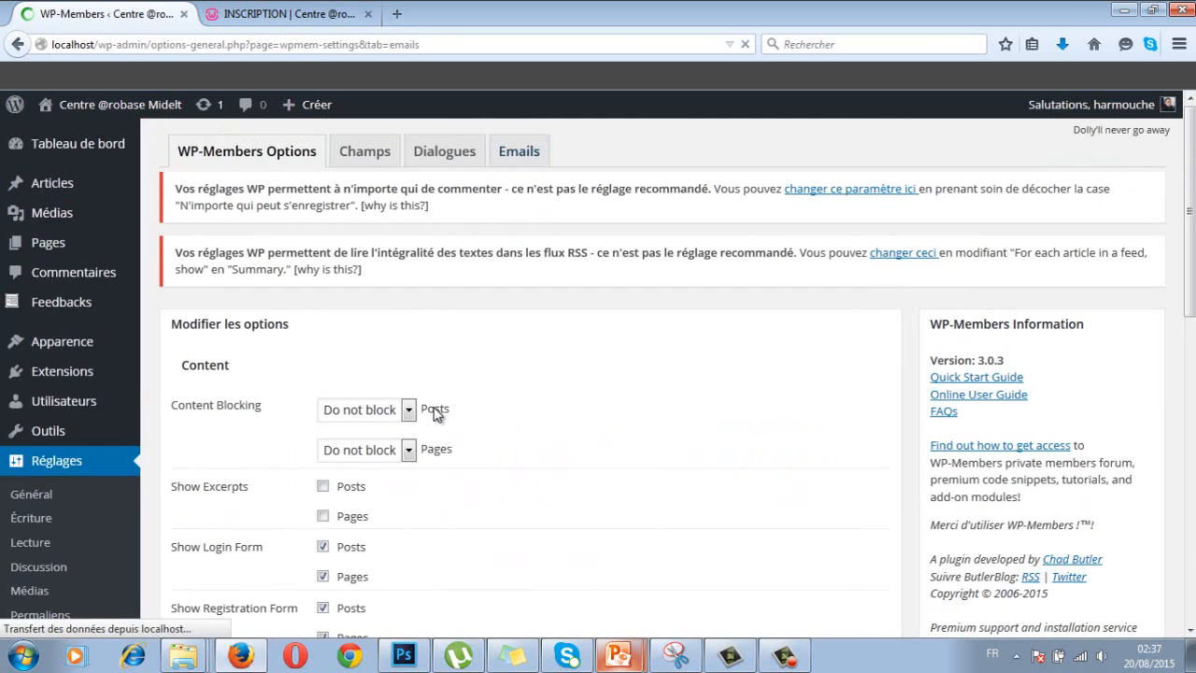
# - Enter the custom sender e-mail address and set the sender name to 'arobase'
pyautogui.click(421, 437)
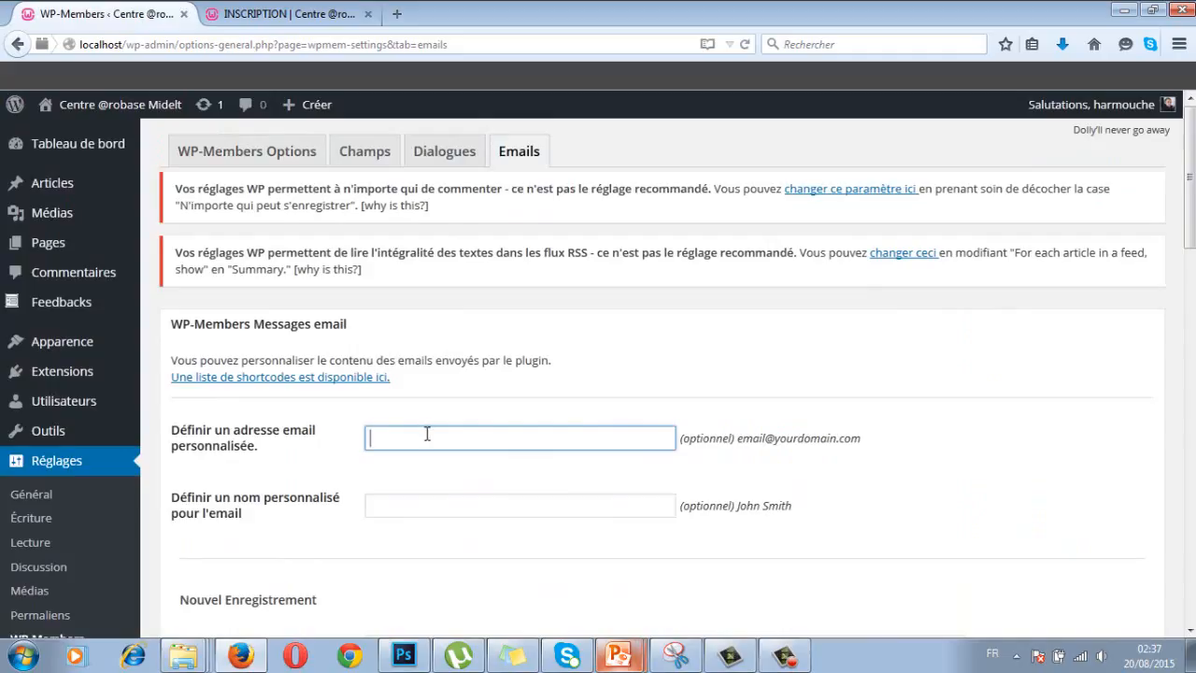
pyautogui.click(413, 503)
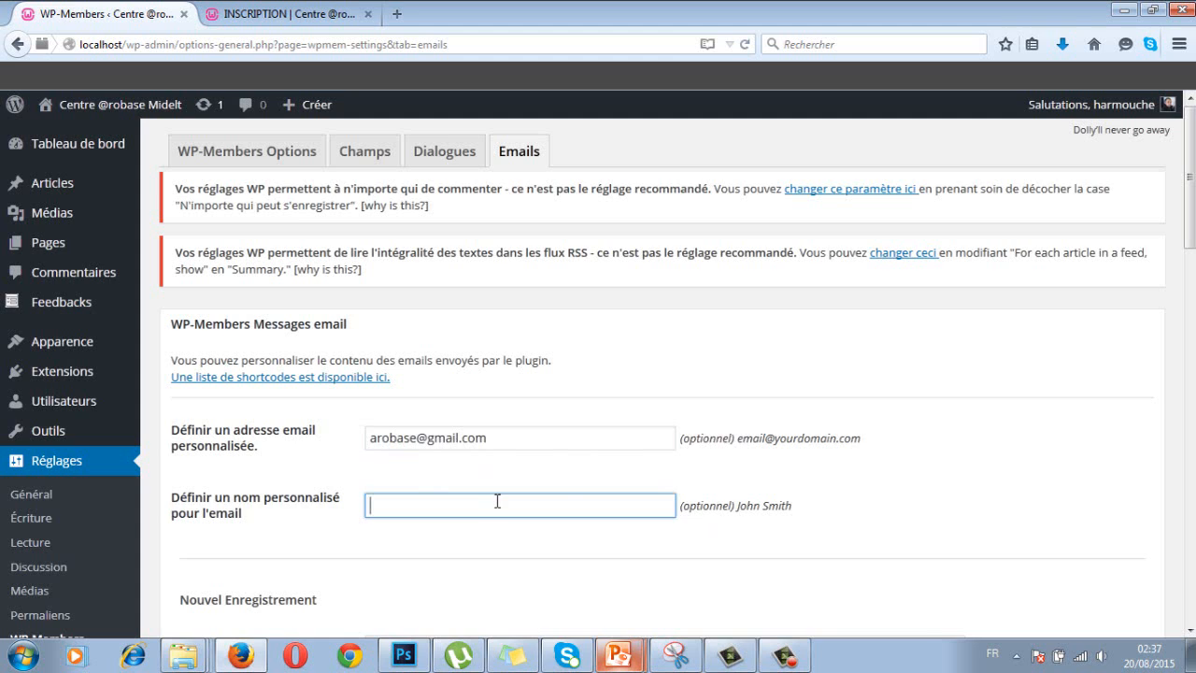
pyautogui.write('robase')
pyautogui.click(339, 550)
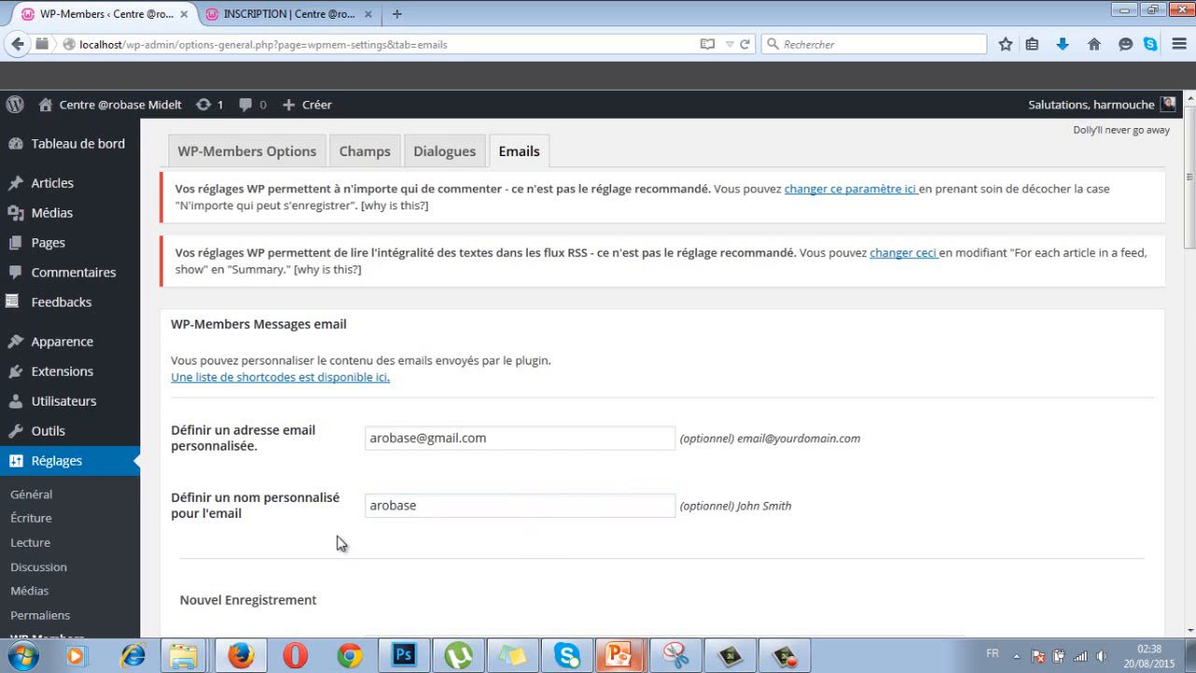
pyautogui.scroll(-4, 342, 544)
pyautogui.scroll(-2, 339, 544)
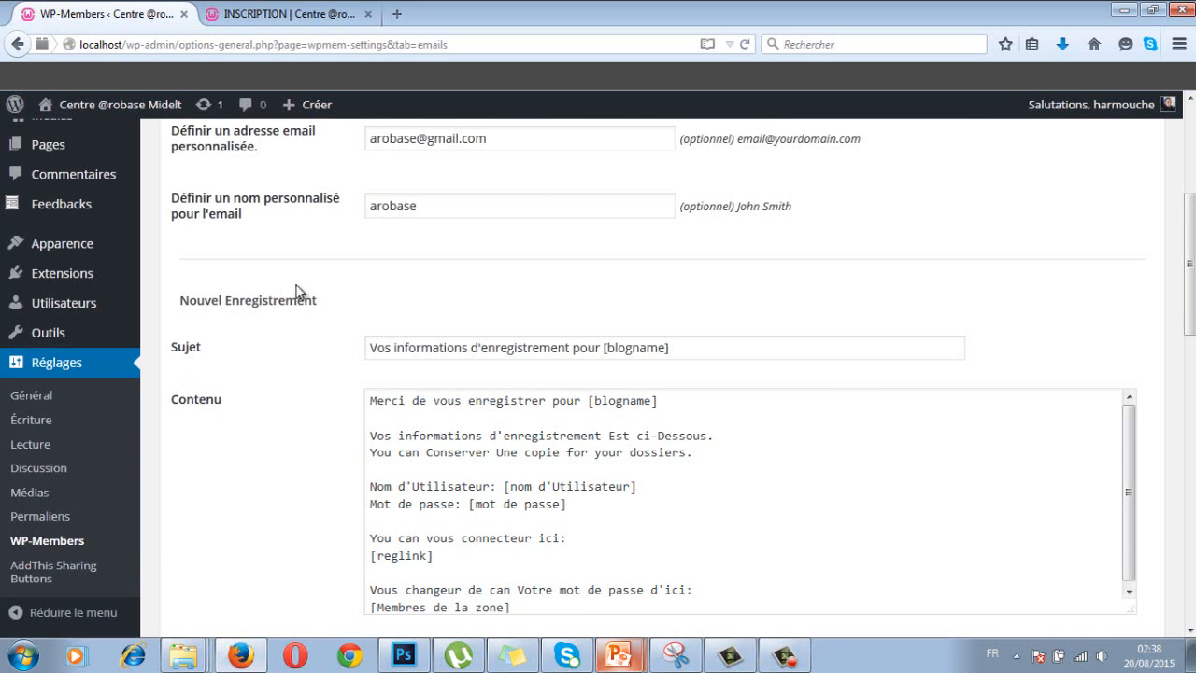
pyautogui.scroll(-2, 410, 234)
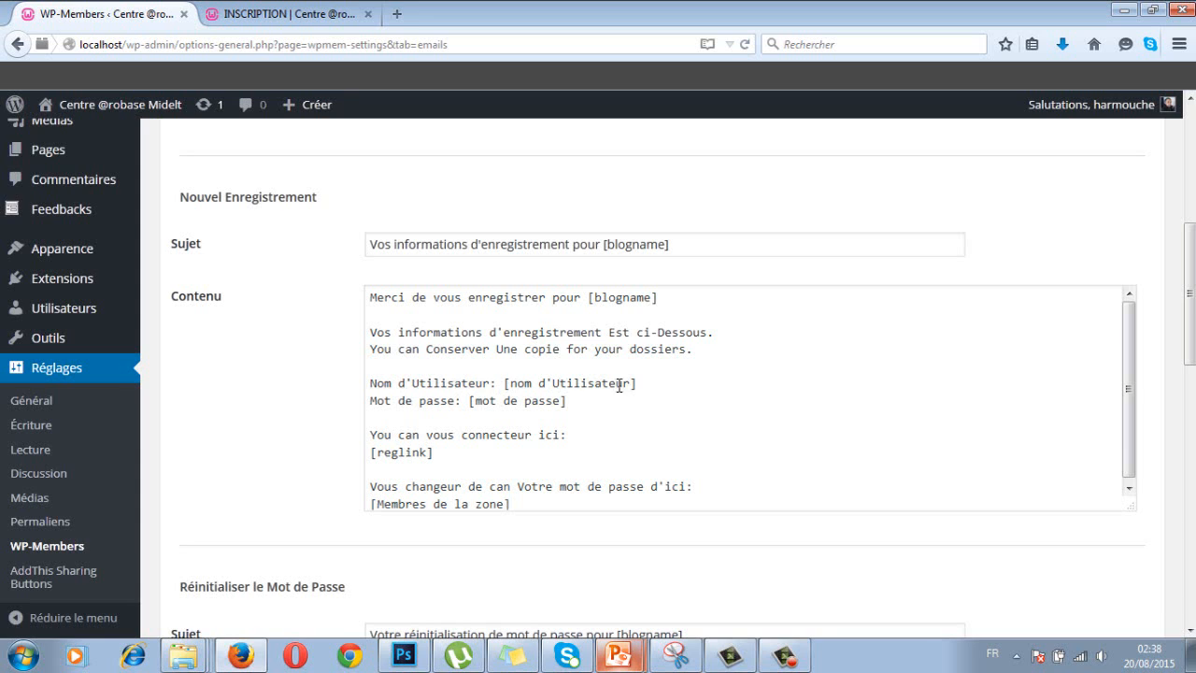
pyautogui.moveTo(637, 384); pyautogui.dragTo(490, 384)
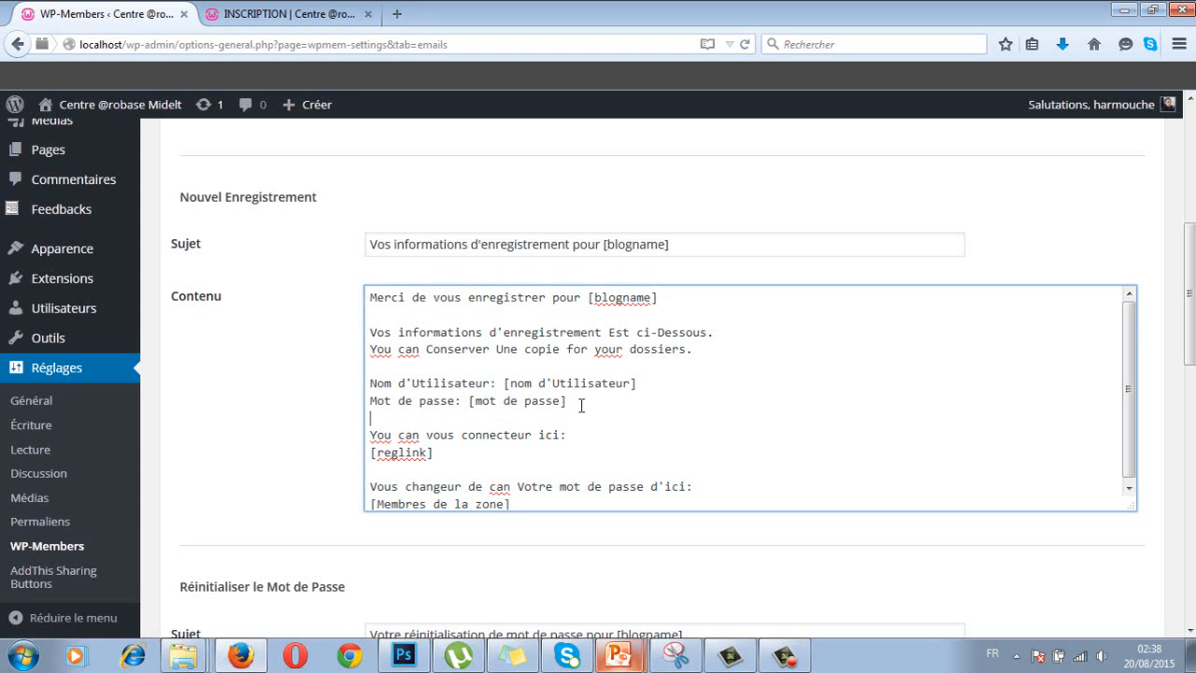
pyautogui.moveTo(581, 404); pyautogui.dragTo(456, 401)
pyautogui.click(587, 436)
pyautogui.moveTo(1134, 320); pyautogui.dragTo(1134, 340)
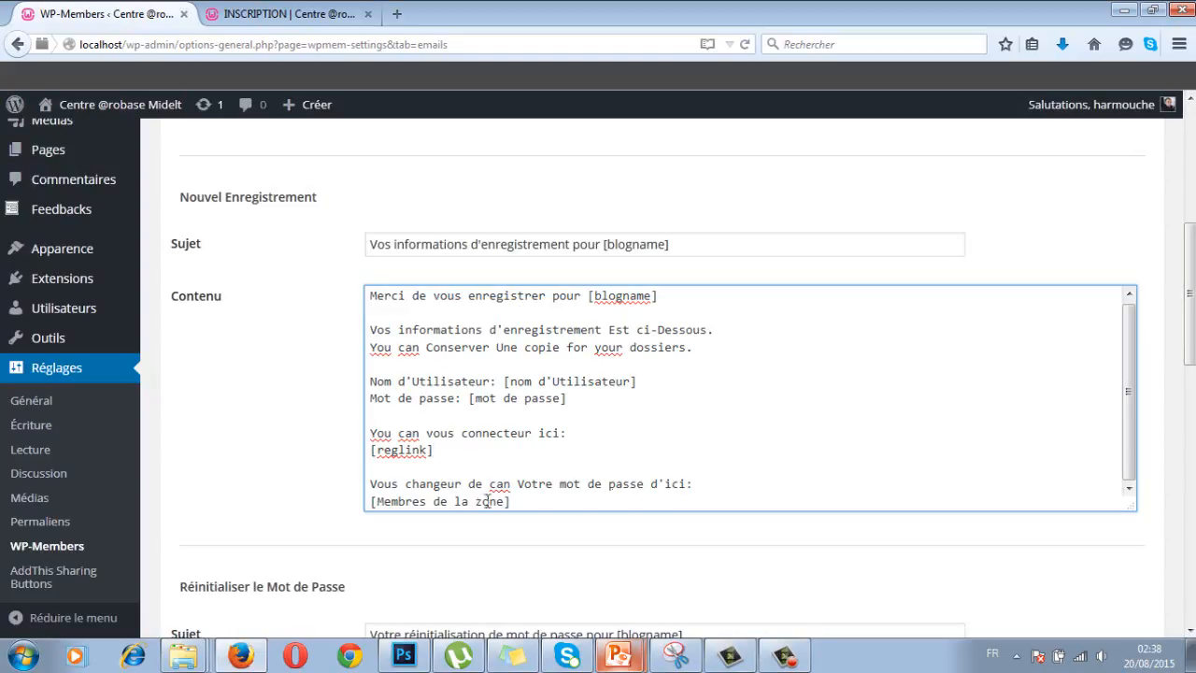
pyautogui.scroll(-4, 1190, 336)
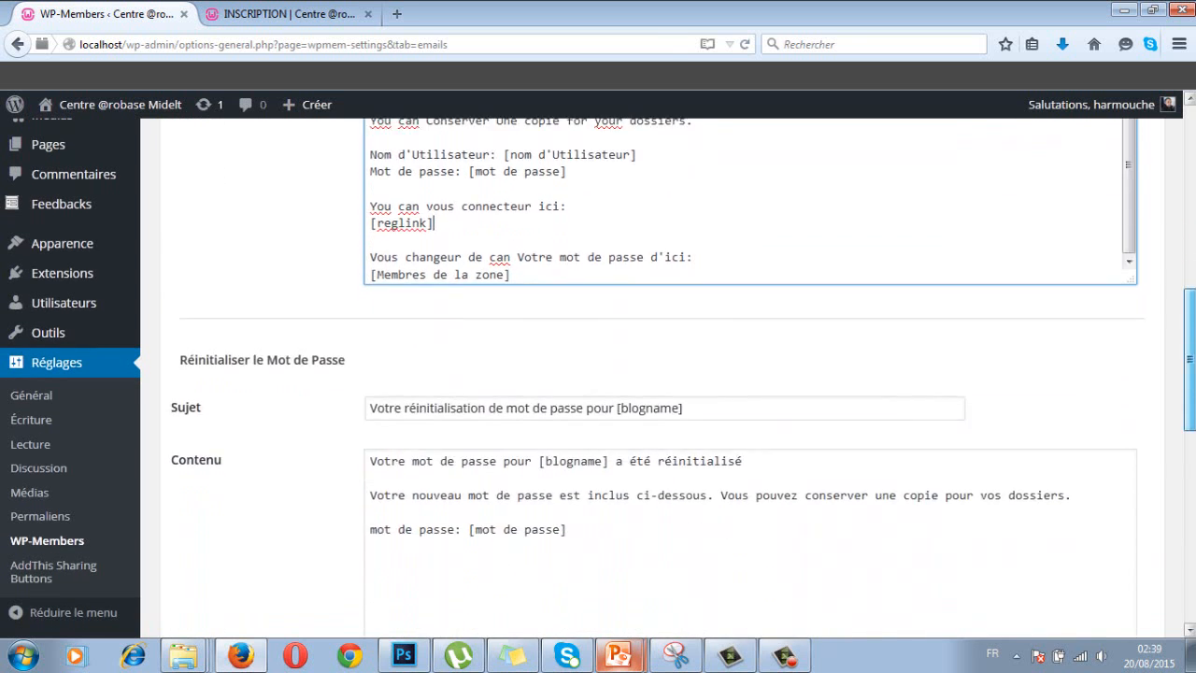
# - Check the password-reset subject and signature, then save with 'Mises à jour d'Emails'
pyautogui.moveTo(1190, 360); pyautogui.dragTo(1190, 395)
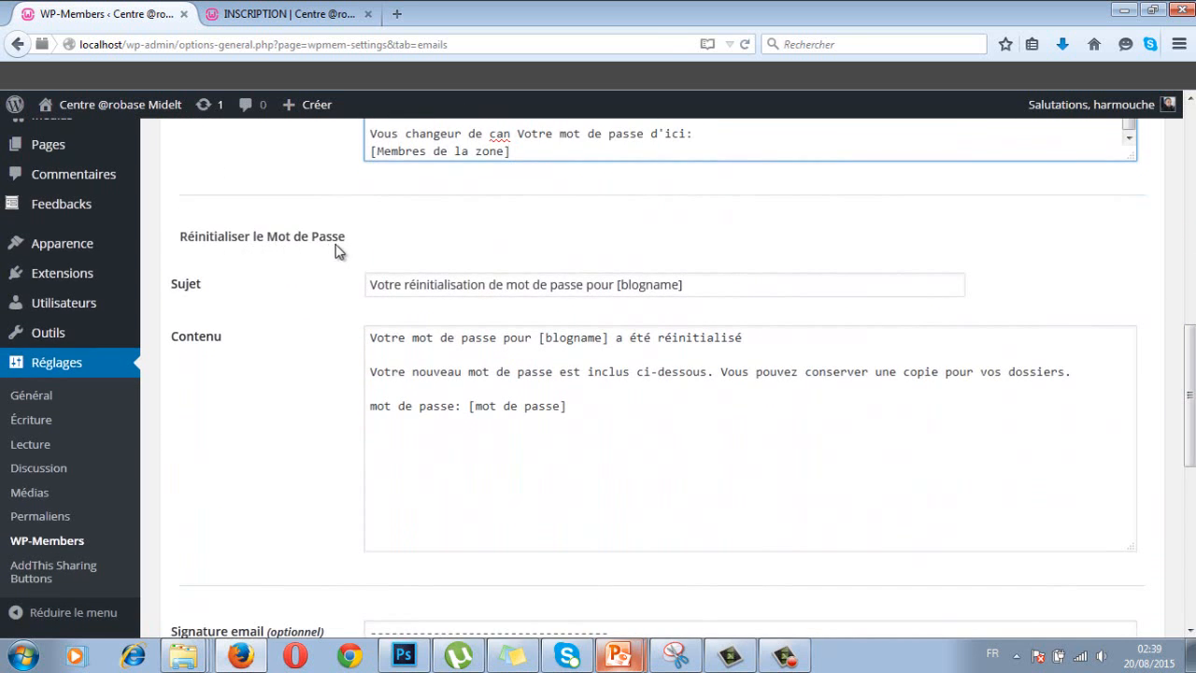
pyautogui.click(440, 288)
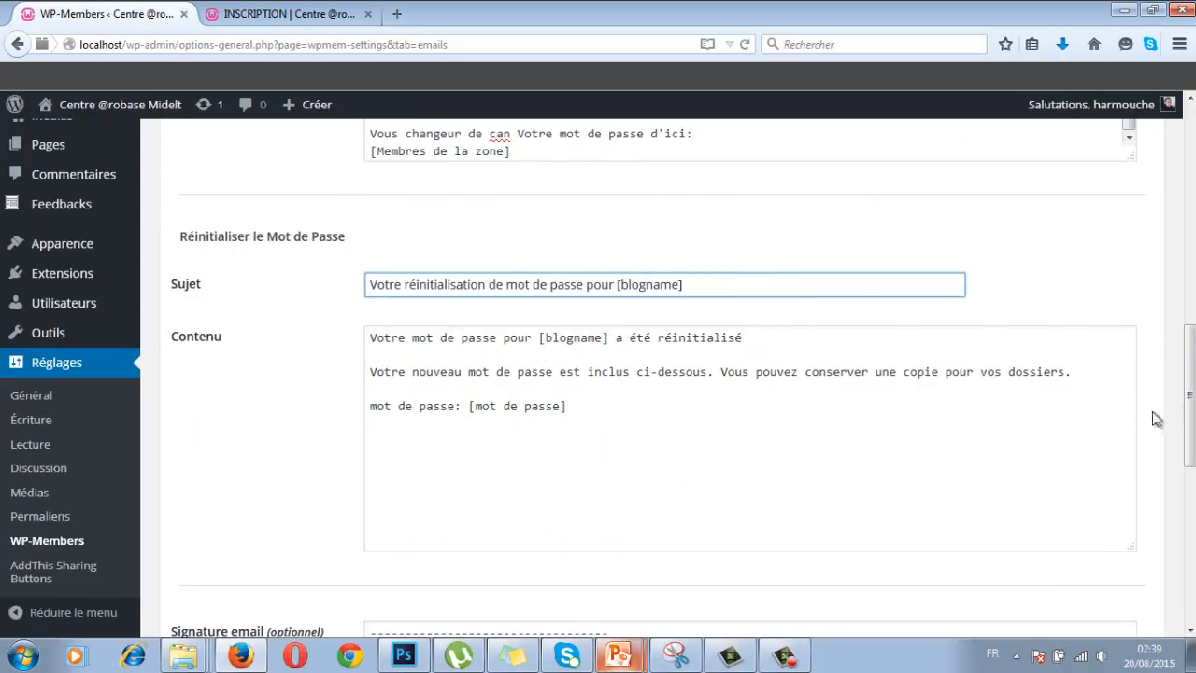
pyautogui.scroll(-3, 1187, 393)
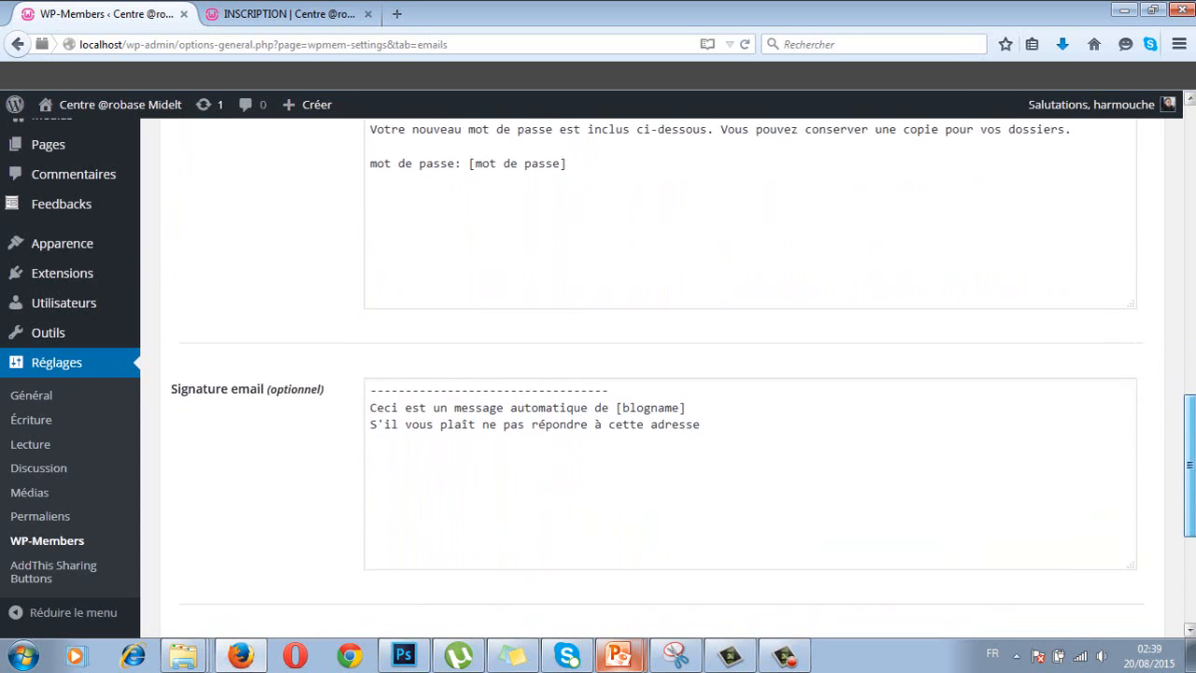
pyautogui.click(563, 440)
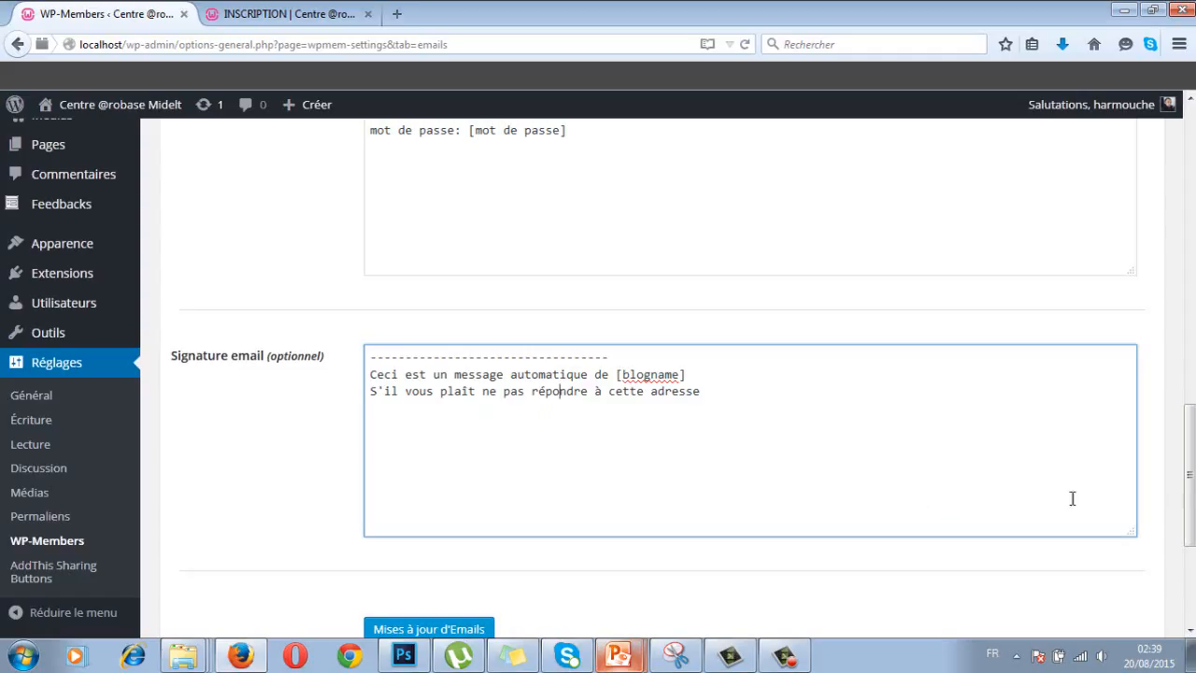
pyautogui.scroll(-2, 1189, 430)
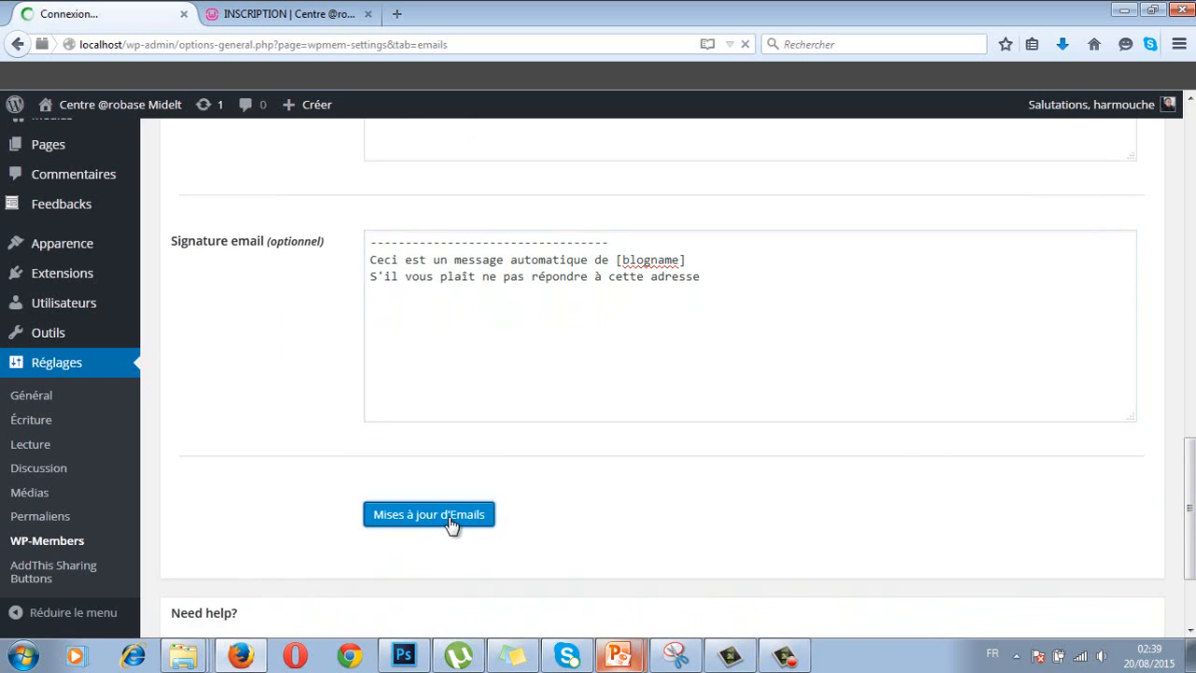
pyautogui.click(439, 523)
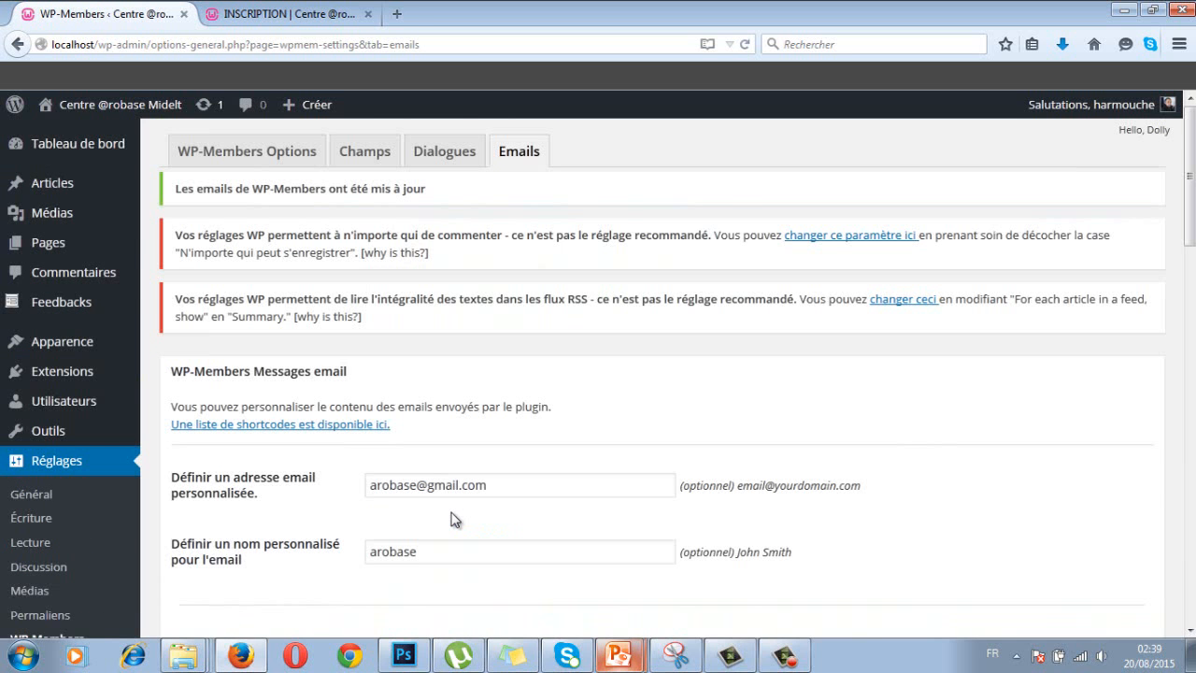
pyautogui.press('BackSpace')
pyautogui.press('BackSpace')
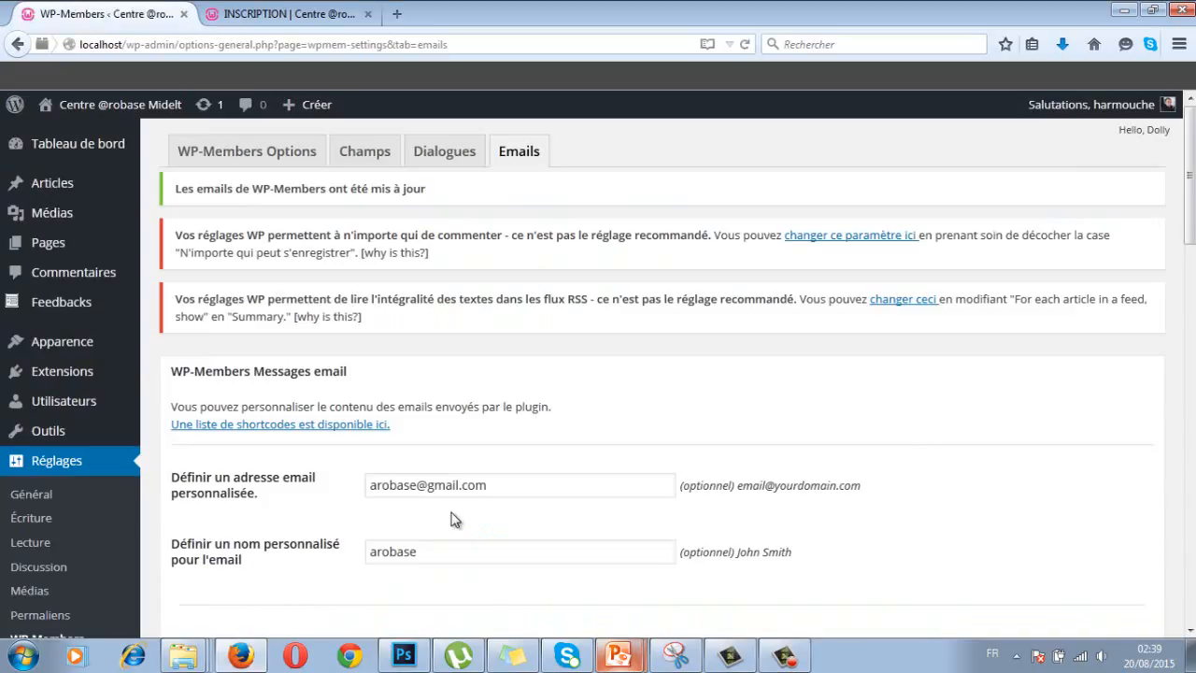